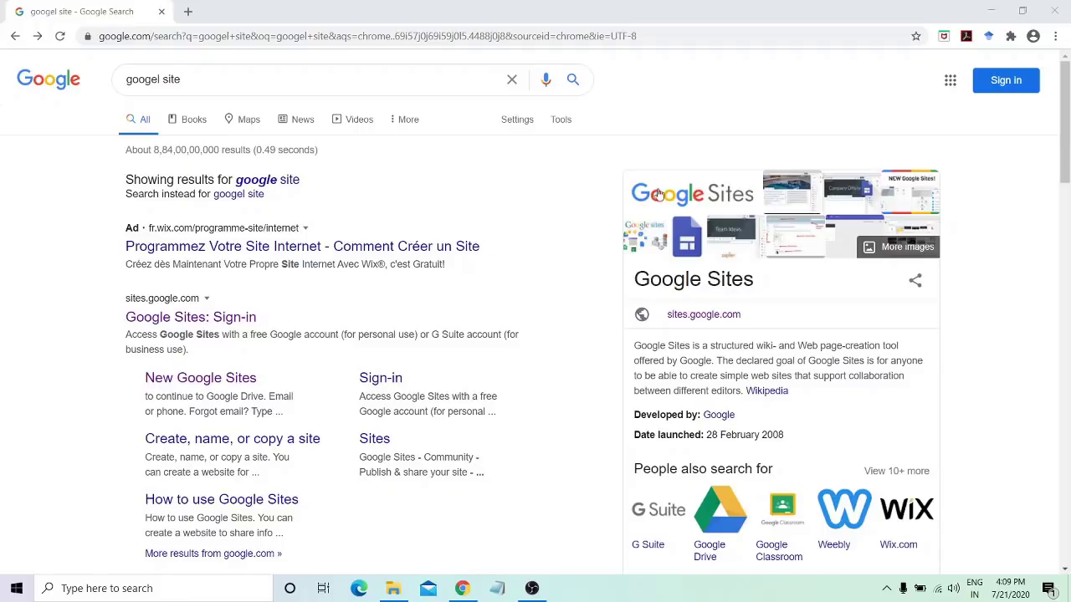
pyautogui.click(950, 79)
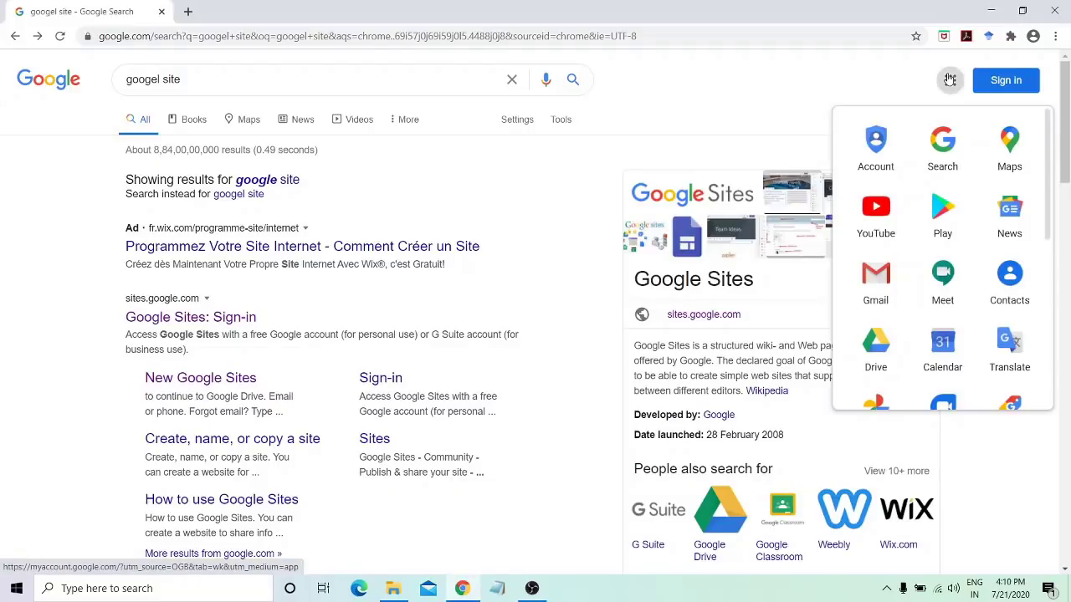
pyautogui.scroll(-4, 937, 288)
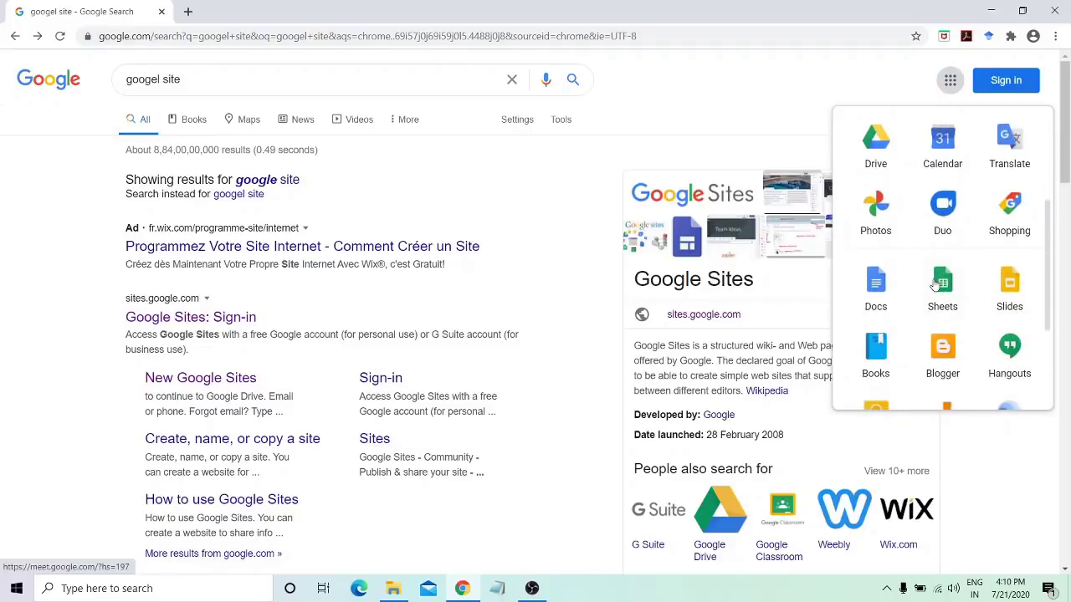
pyautogui.scroll(-1, 935, 286)
pyautogui.scroll(4, 935, 286)
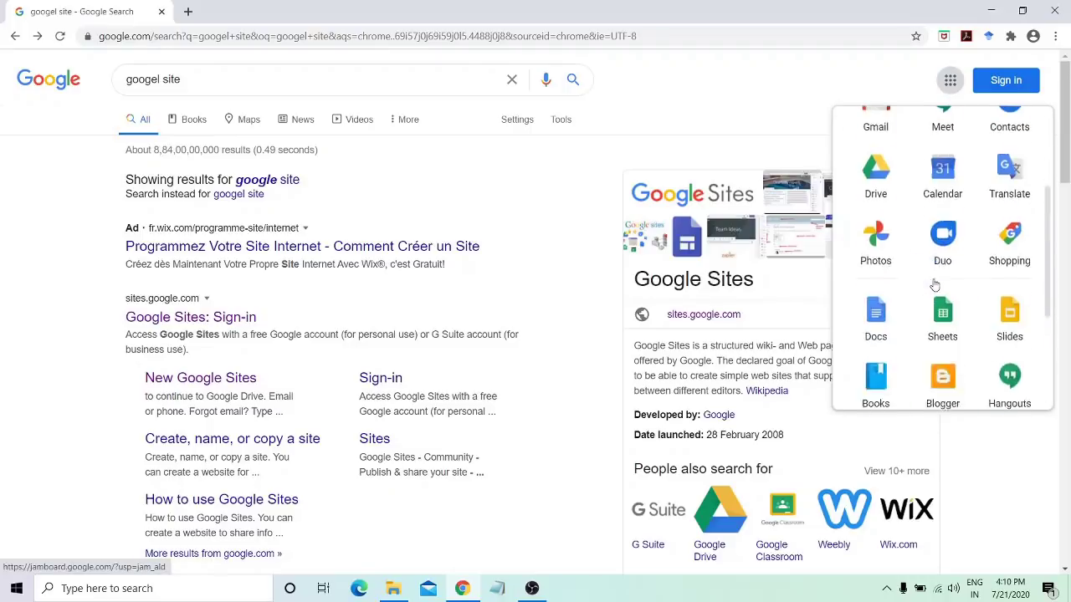
pyautogui.scroll(2, 934, 286)
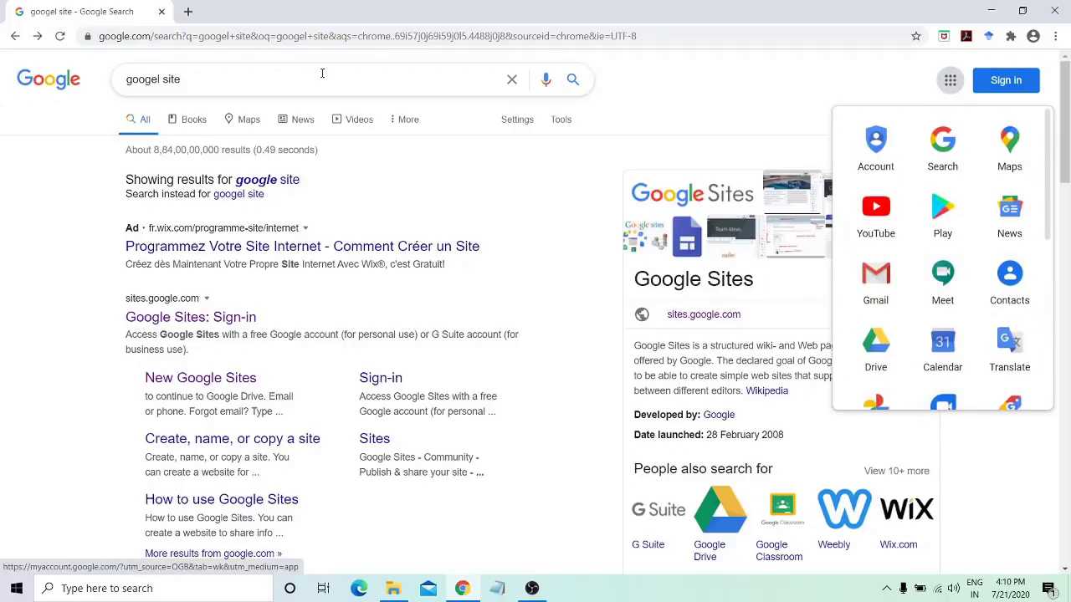
pyautogui.click(285, 81)
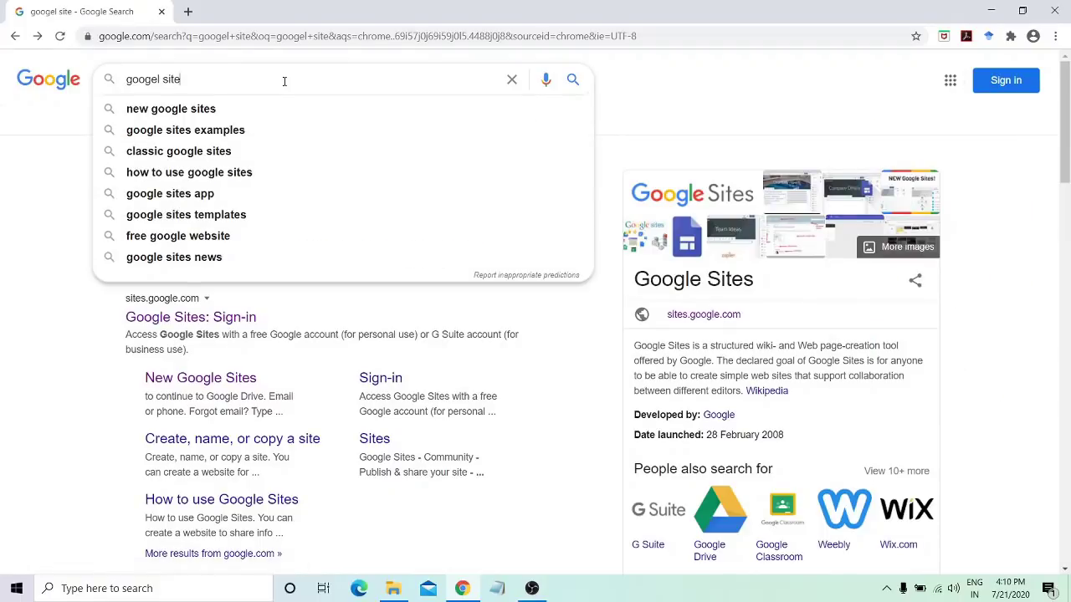
pyautogui.click(62, 143)
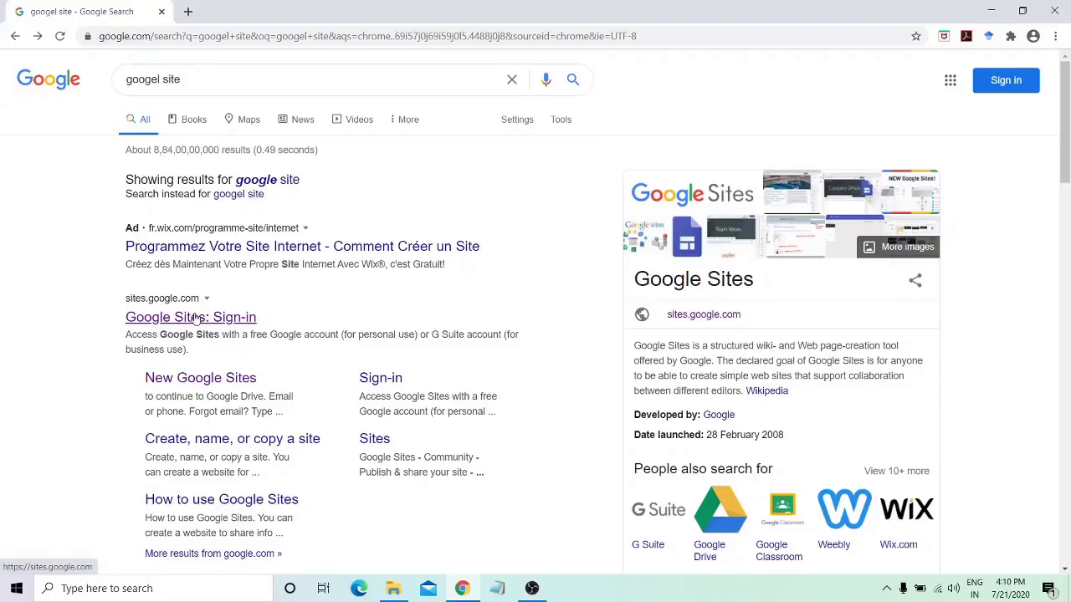
# Sign in to Google Sites from the search result with the chosen account and its password
pyautogui.click(195, 318)
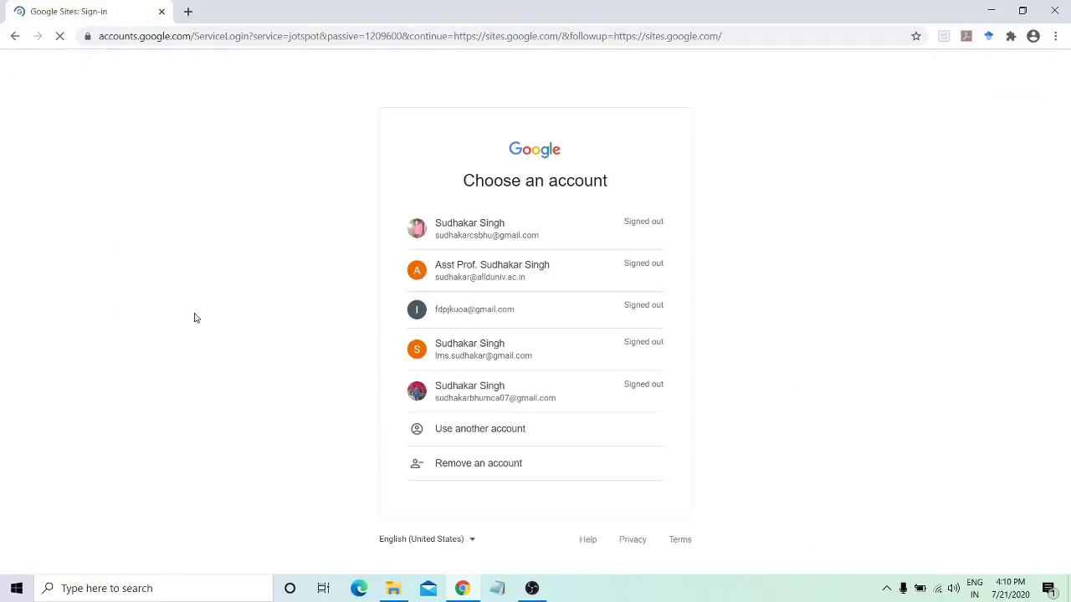
pyautogui.click(497, 320)
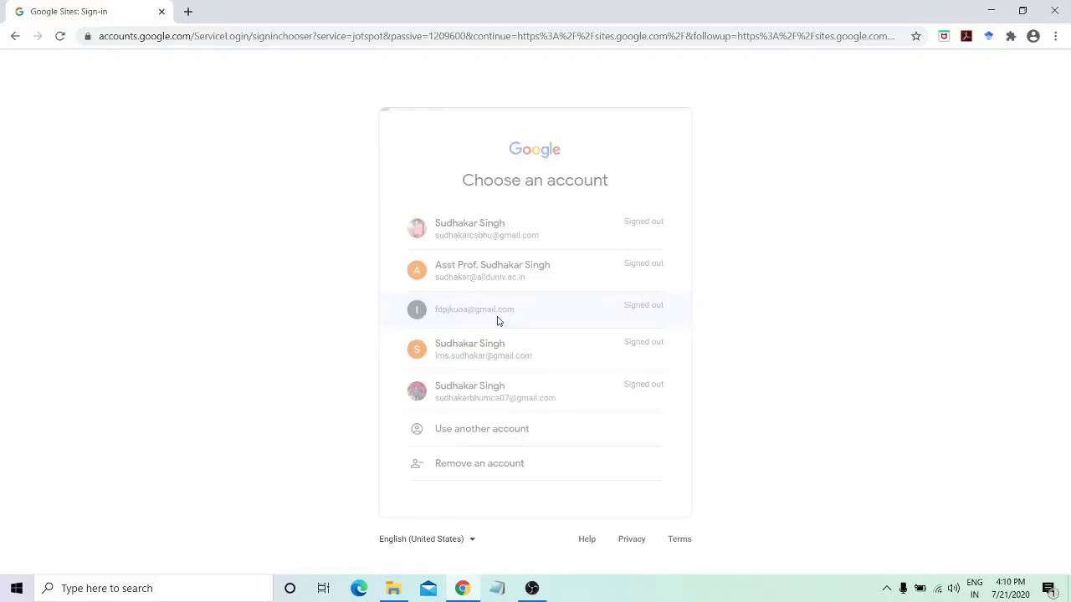
pyautogui.write('*****')
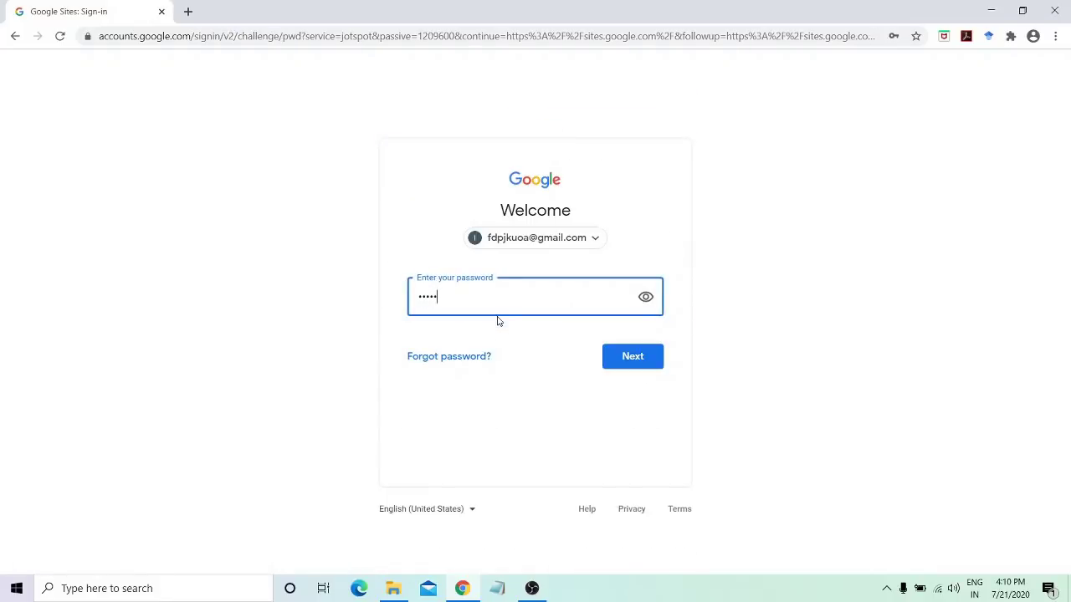
pyautogui.write('*******')
pyautogui.press('Return')
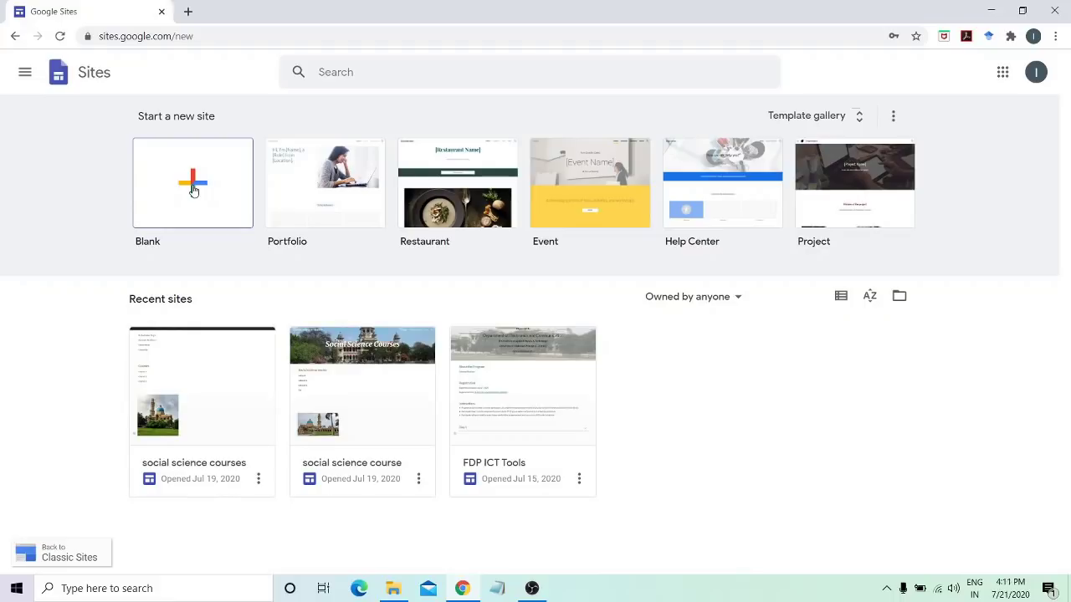
# Start a new blank site from the Blank template
pyautogui.click(182, 182)
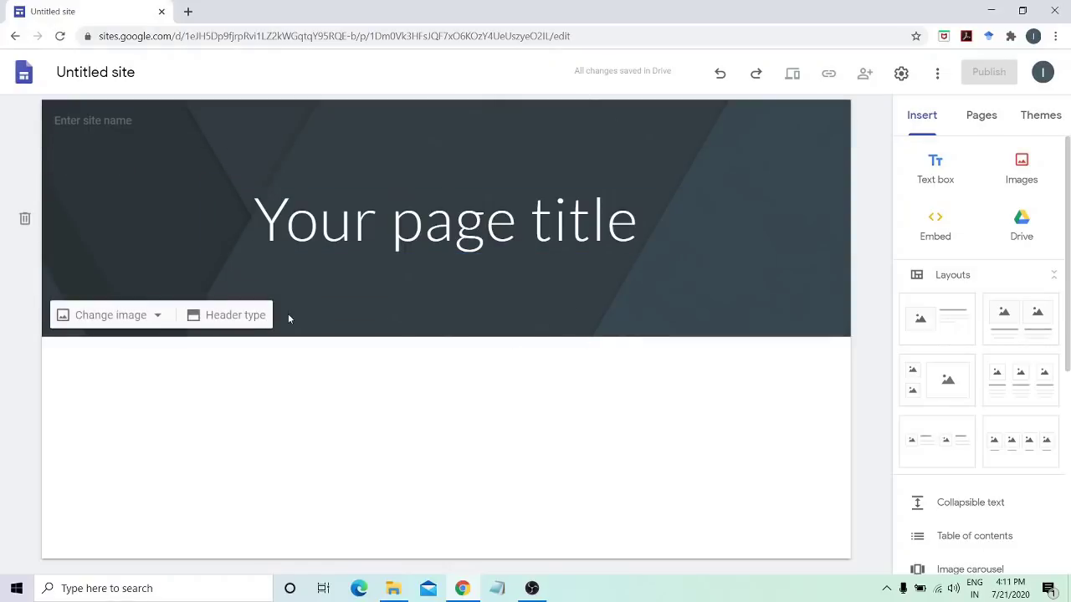
pyautogui.click(235, 315)
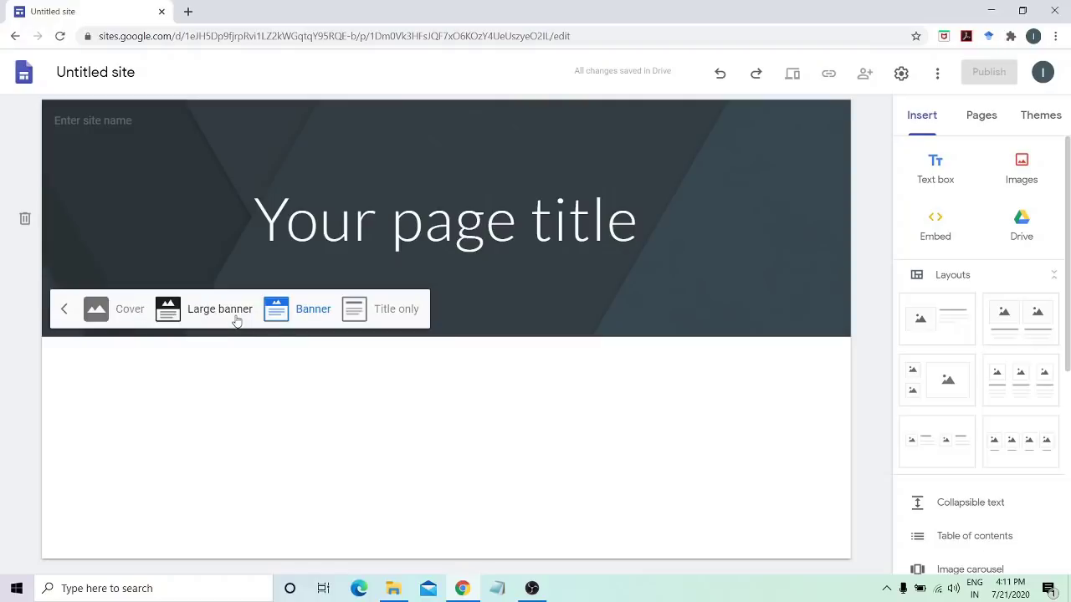
pyautogui.click(394, 309)
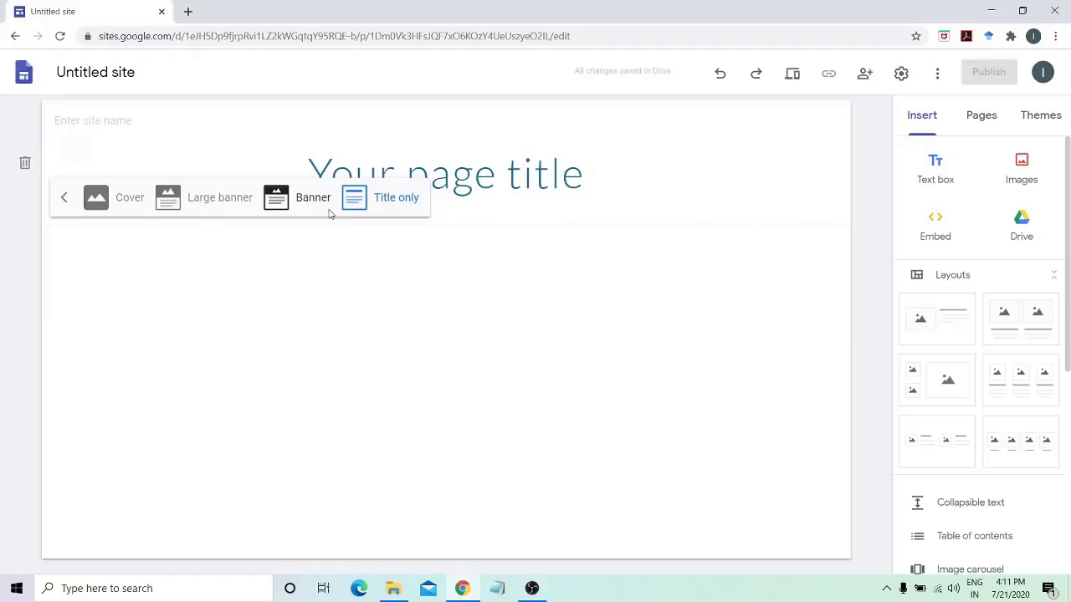
pyautogui.click(325, 209)
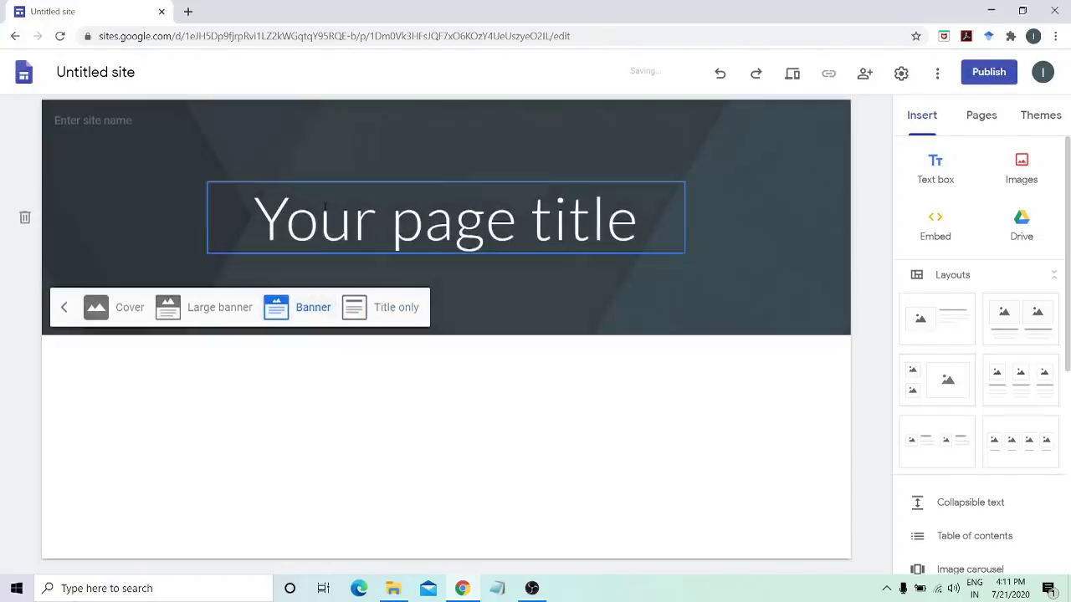
pyautogui.click(227, 322)
pyautogui.click(138, 430)
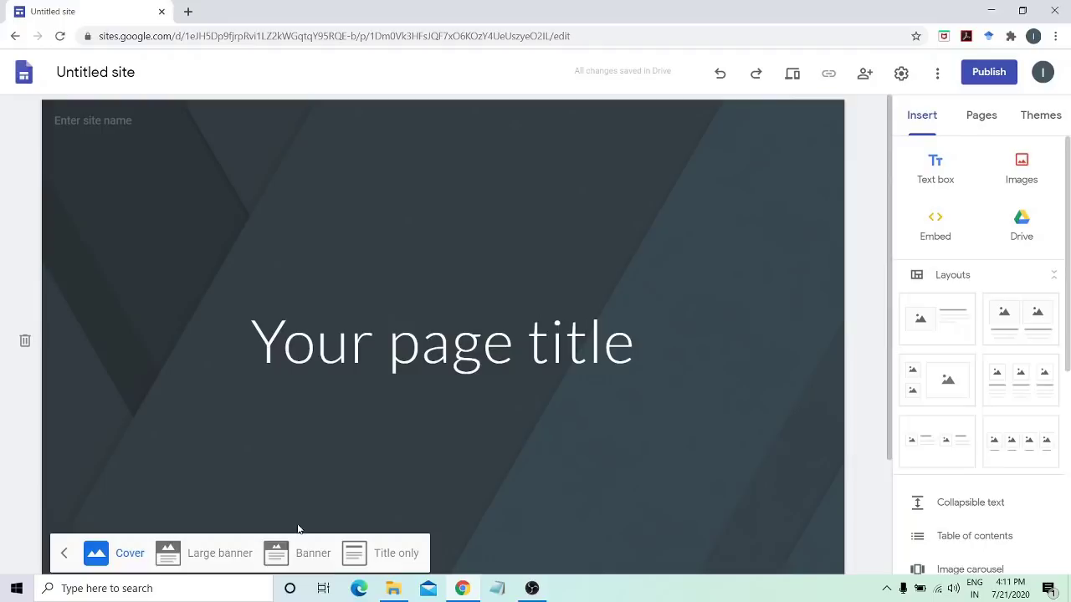
pyautogui.click(311, 554)
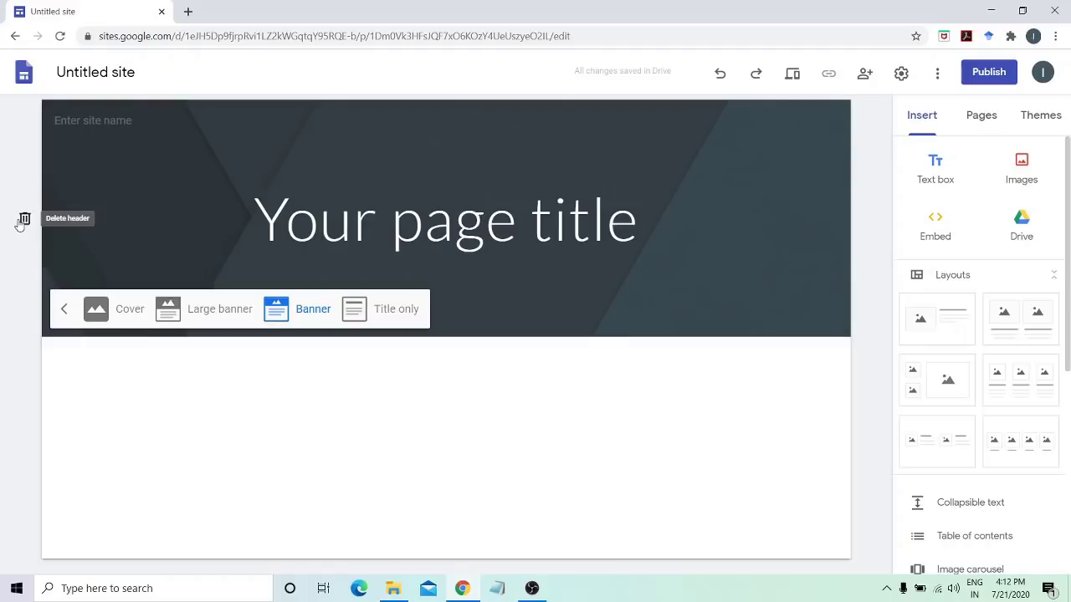
pyautogui.click(321, 310)
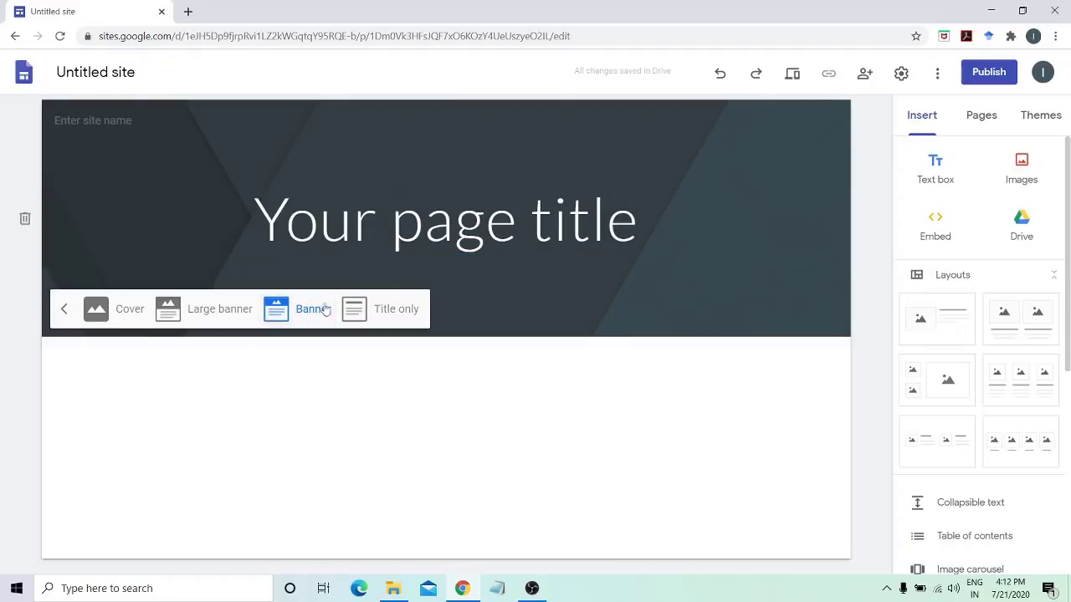
# Replace 'Your page title' with 'Social Science Courses' and widen the title box to fit one line
pyautogui.click(365, 224)
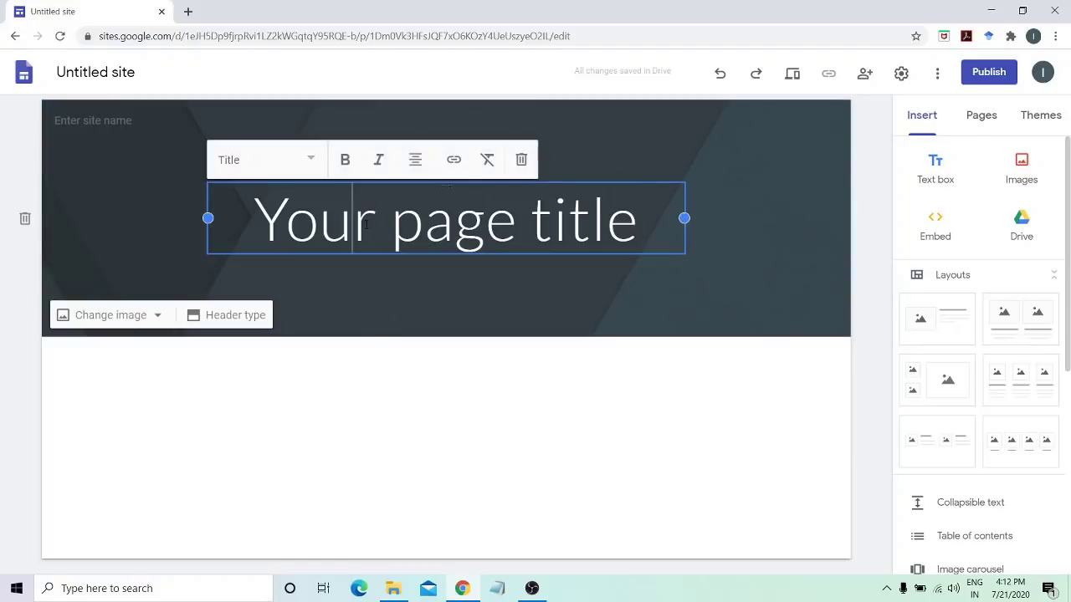
pyautogui.press('Left')
pyautogui.press('Left')
pyautogui.press('Left')
pyautogui.press('Left')
pyautogui.press('Delete')
pyautogui.press('Delete')
pyautogui.press('Delete')
pyautogui.press('Delete')
pyautogui.press('Delete')
pyautogui.press('Delete')
pyautogui.press('Delete')
pyautogui.press('Delete')
pyautogui.press('Delete')
pyautogui.press('Delete')
pyautogui.press('Delete')
pyautogui.press('Delete')
pyautogui.press('Delete')
pyautogui.press('Delete')
pyautogui.press('Delete')
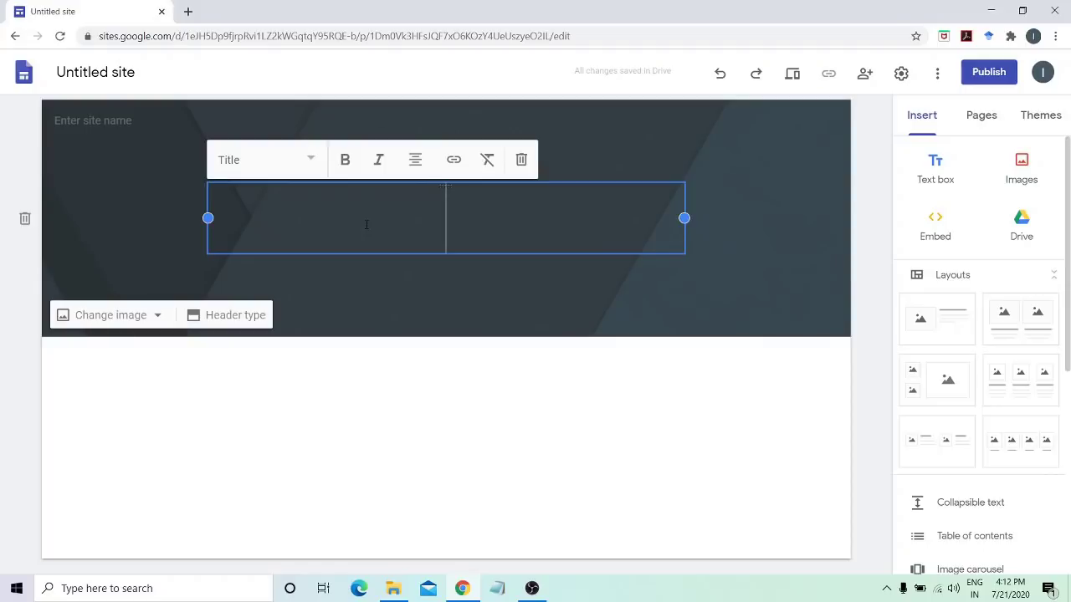
pyautogui.write('Social ')
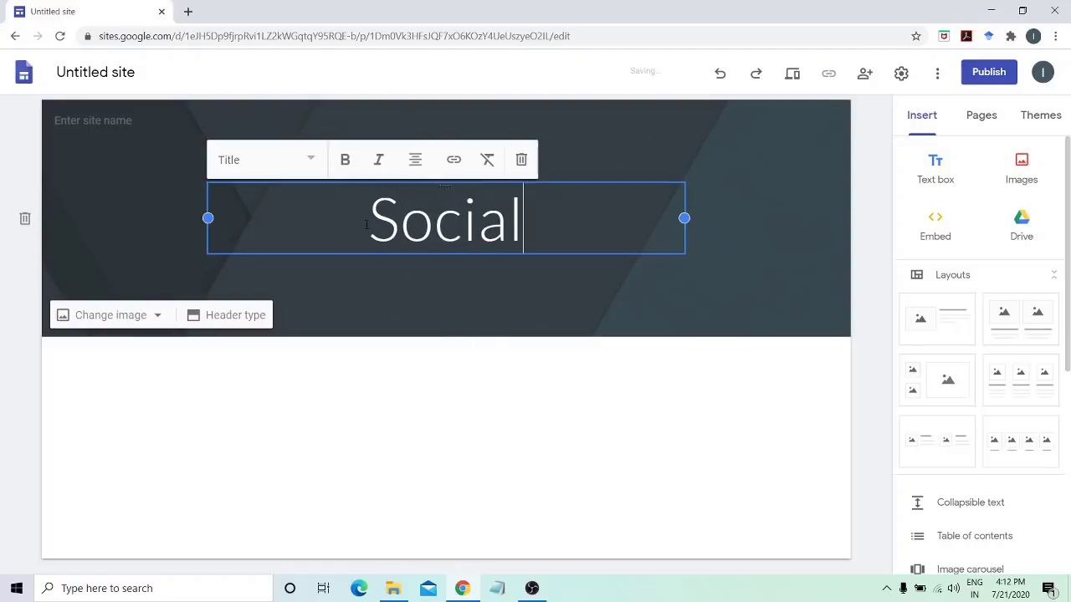
pyautogui.write('Scienc')
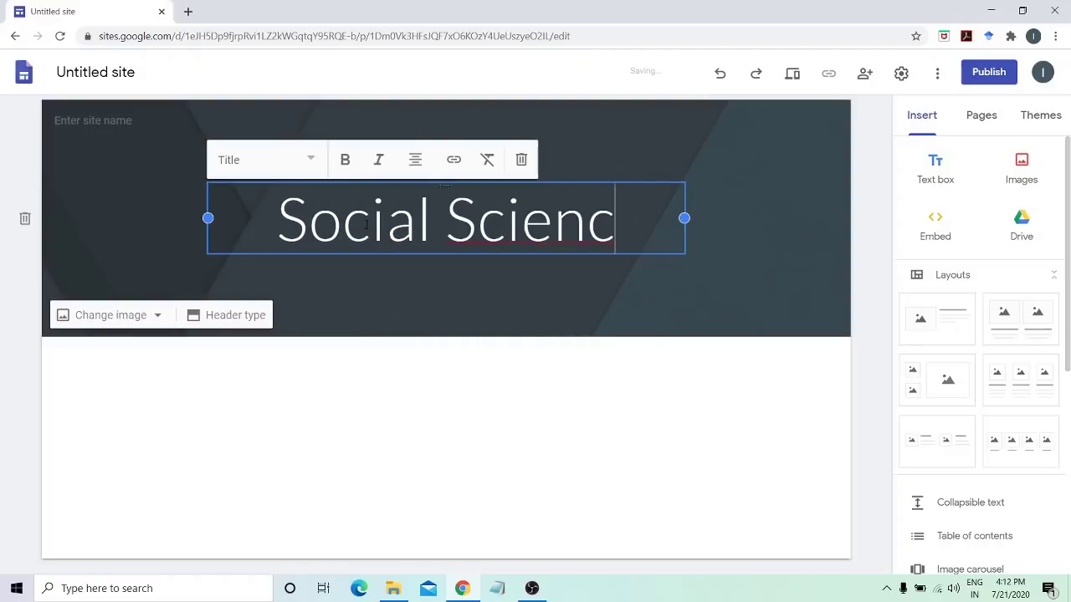
pyautogui.write('e Persons')
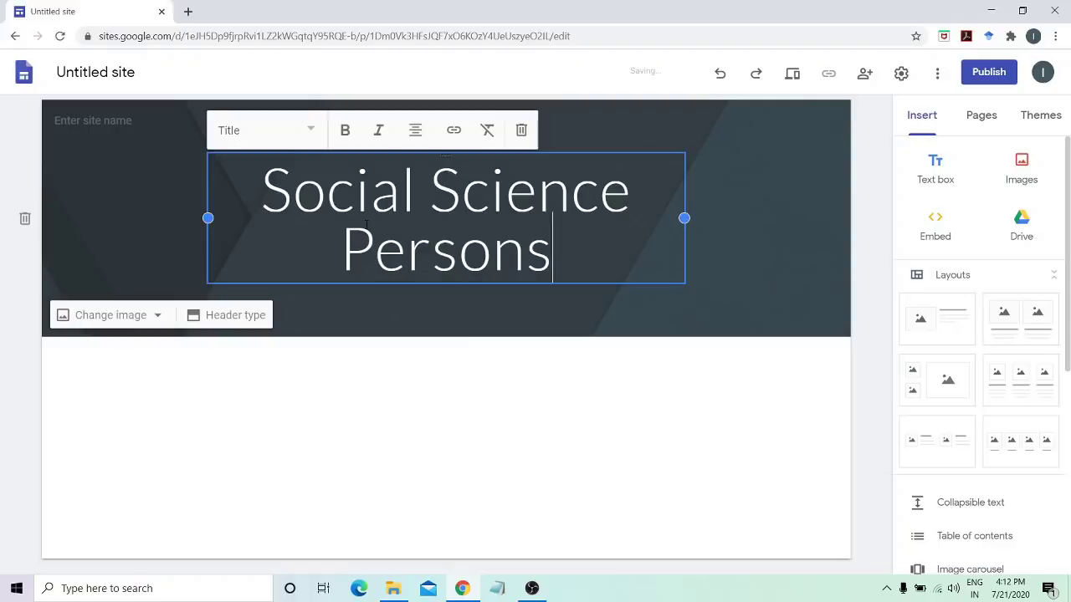
pyautogui.press('BackSpace')
pyautogui.press('BackSpace')
pyautogui.press('BackSpace')
pyautogui.press('BackSpace')
pyautogui.press('BackSpace')
pyautogui.press('BackSpace')
pyautogui.press('BackSpace')
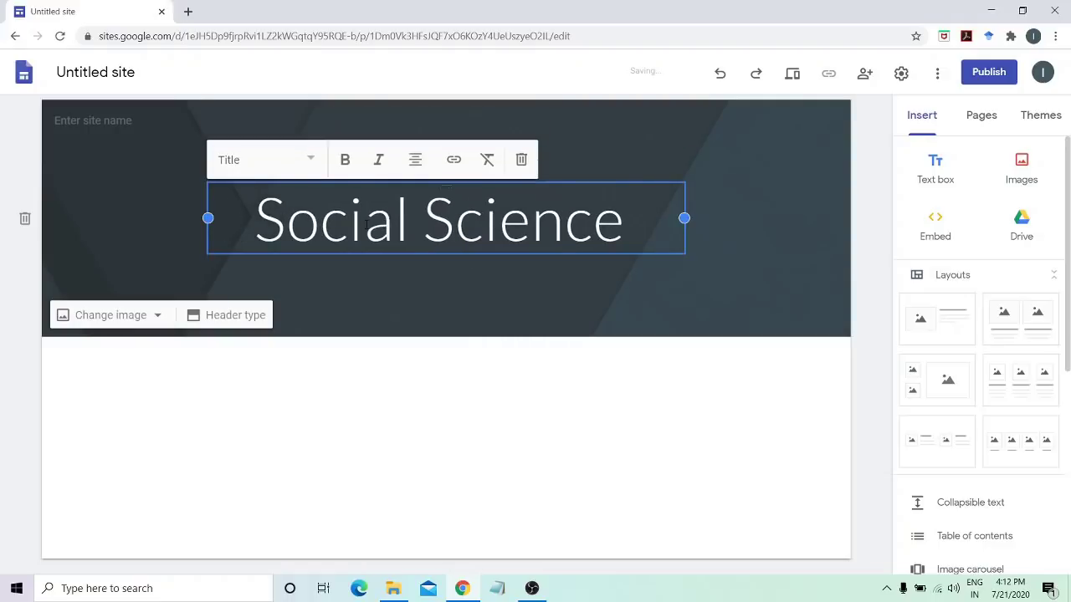
pyautogui.write('Courses')
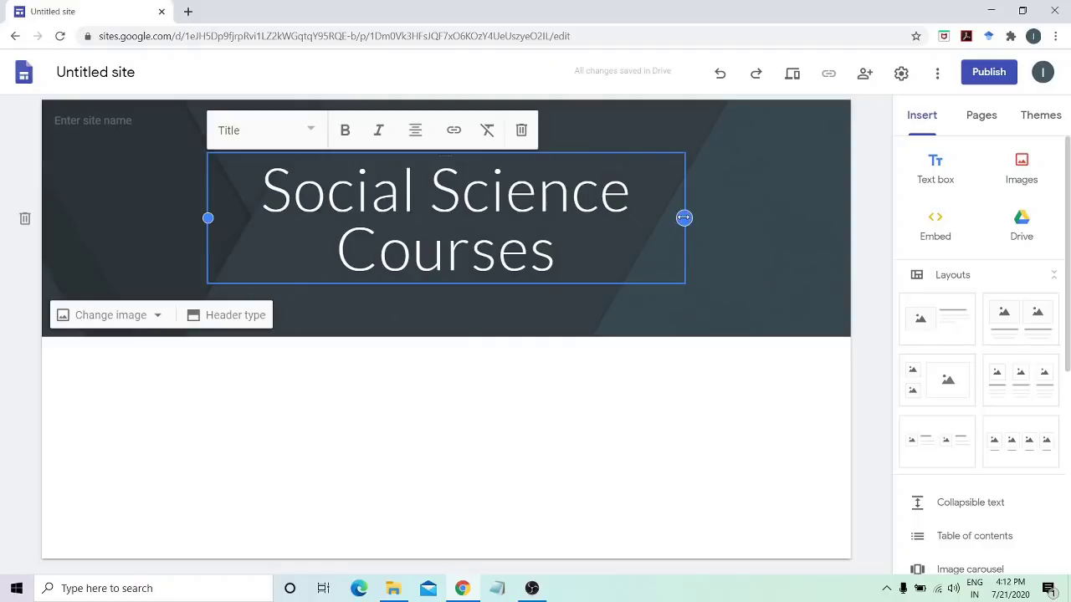
pyautogui.moveTo(683, 218); pyautogui.dragTo(807, 218)
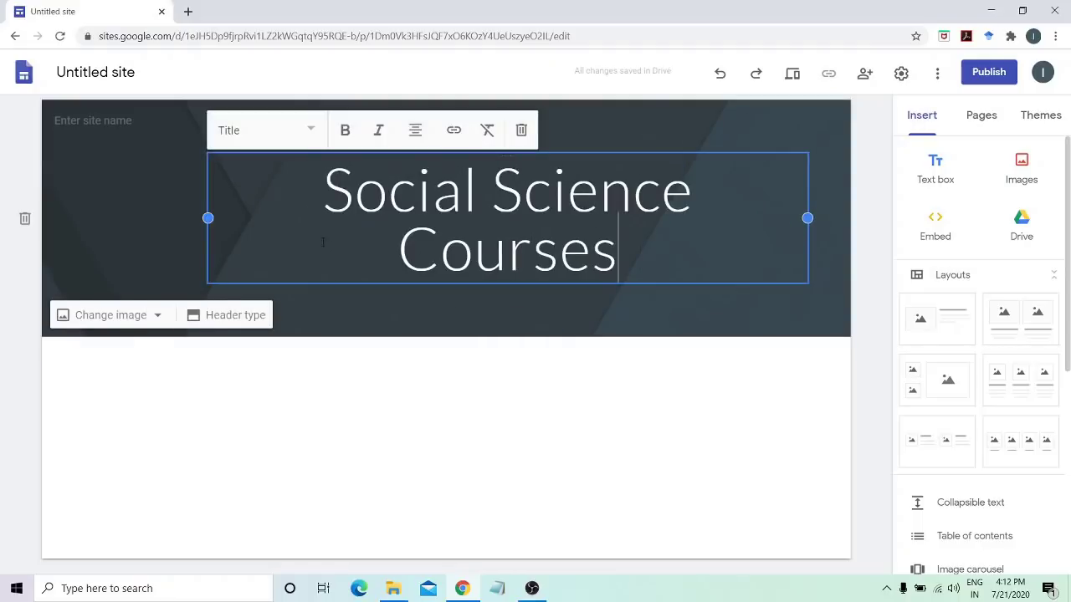
pyautogui.moveTo(207, 218); pyautogui.dragTo(122, 209)
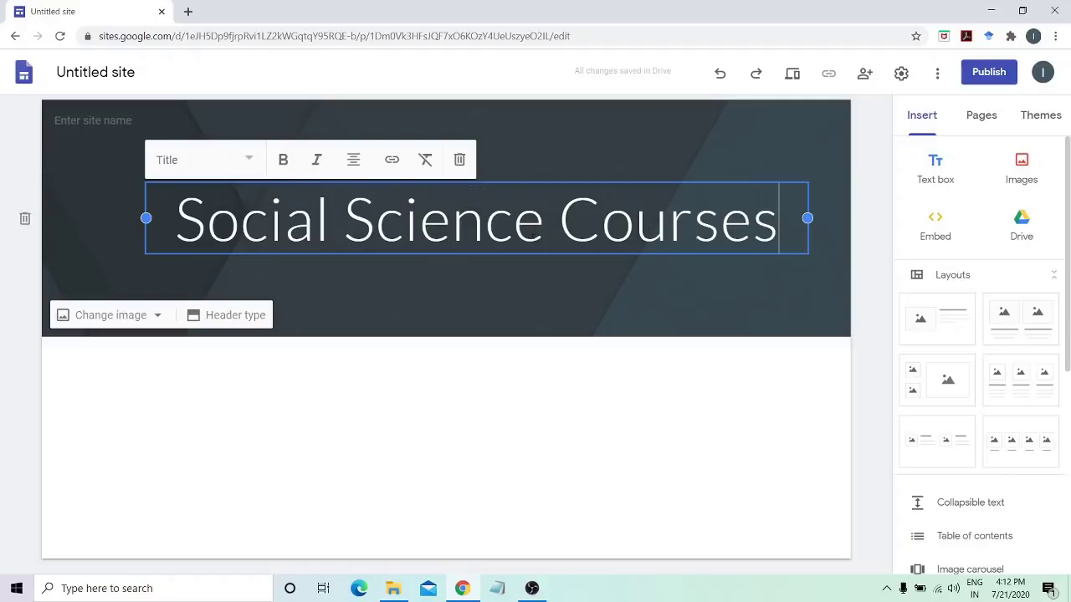
# Make the 'Social Science Courses' title bold, italic and centre-aligned
pyautogui.click(500, 225)
pyautogui.hotkey('ctrl', 'a')
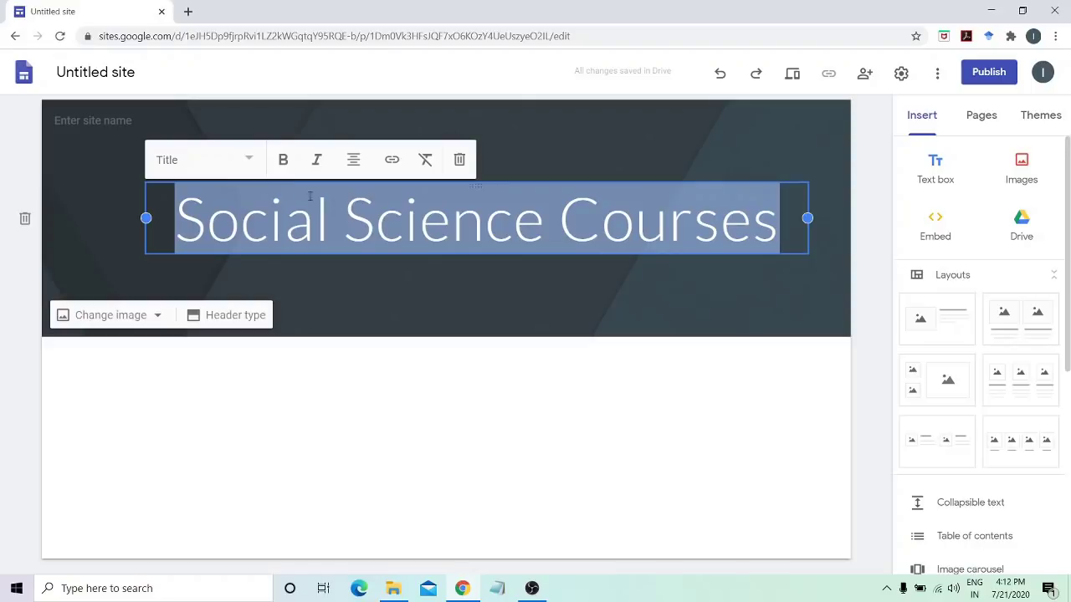
pyautogui.click(284, 162)
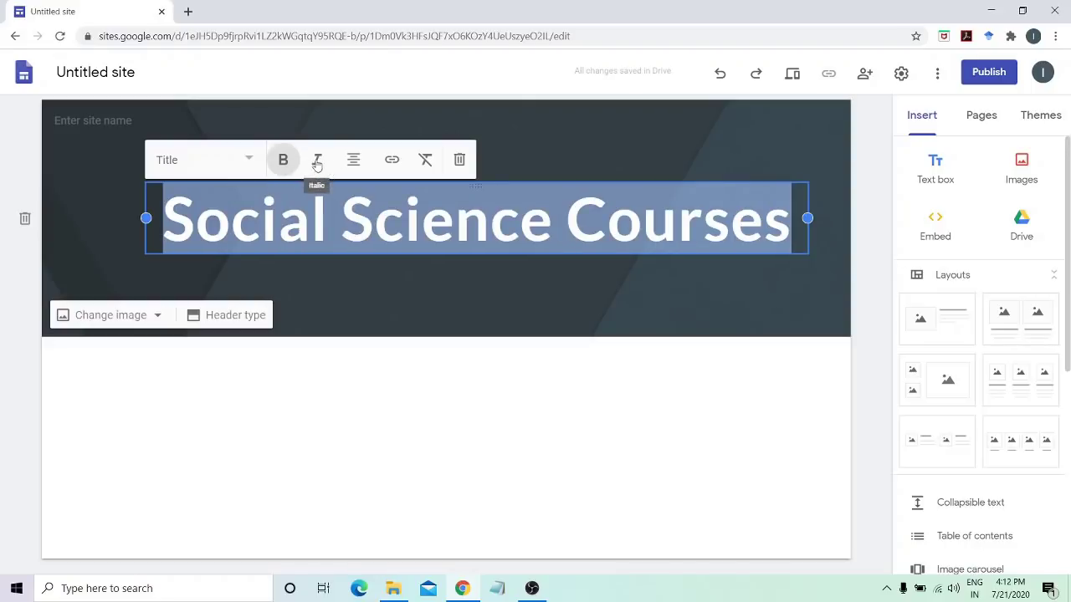
pyautogui.click(246, 166)
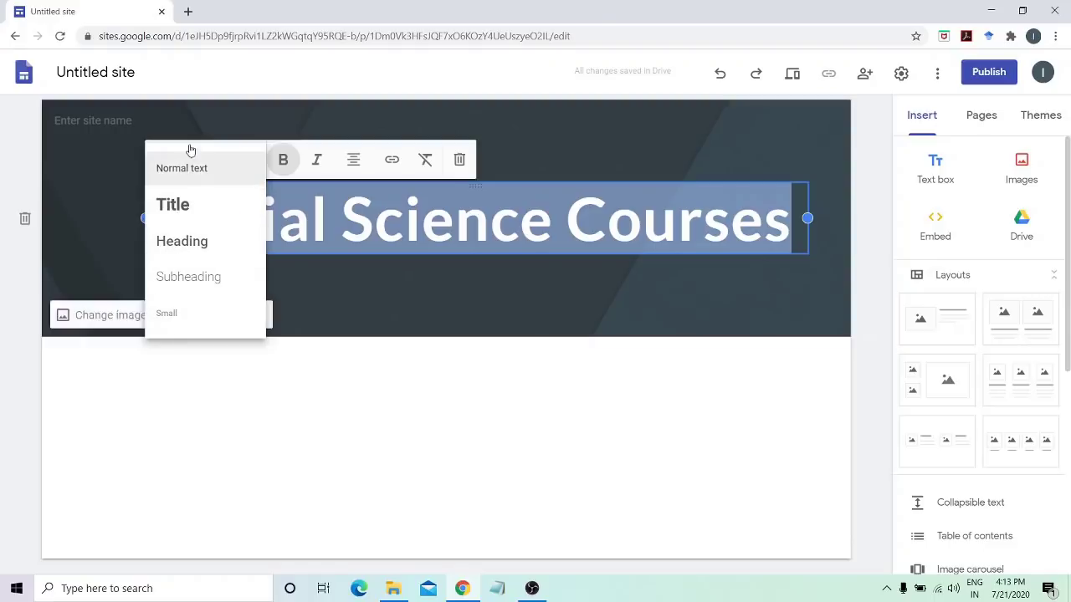
pyautogui.click(317, 160)
pyautogui.click(318, 160)
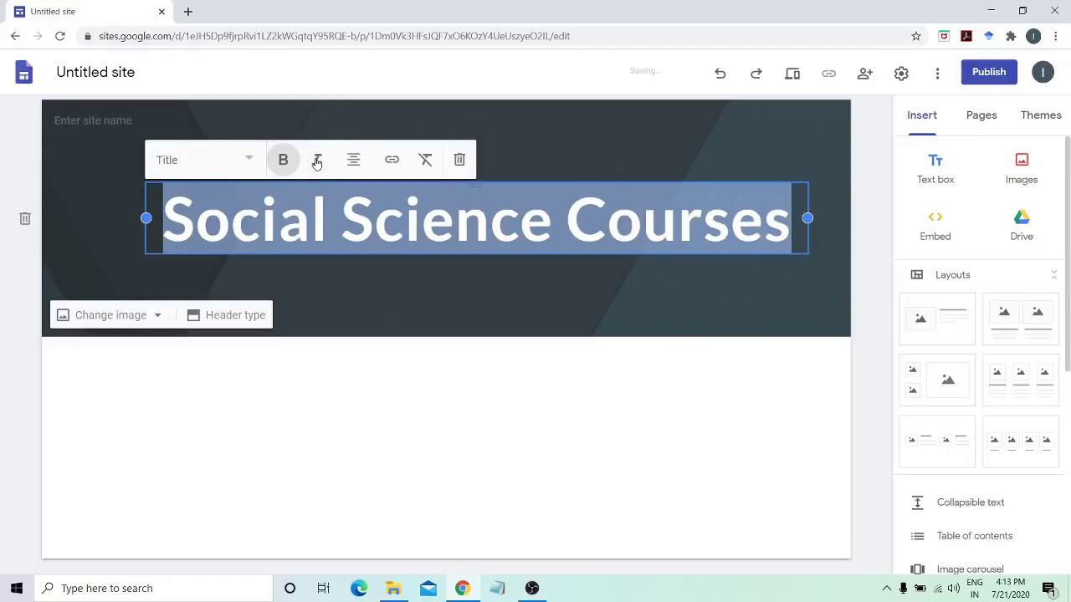
pyautogui.click(317, 160)
pyautogui.click(354, 161)
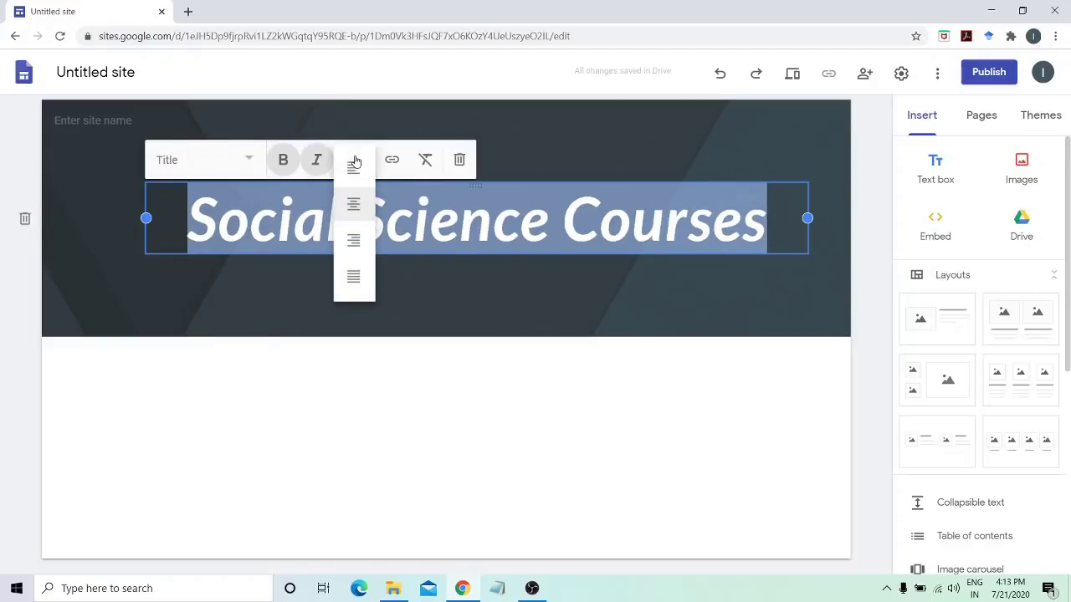
pyautogui.click(354, 209)
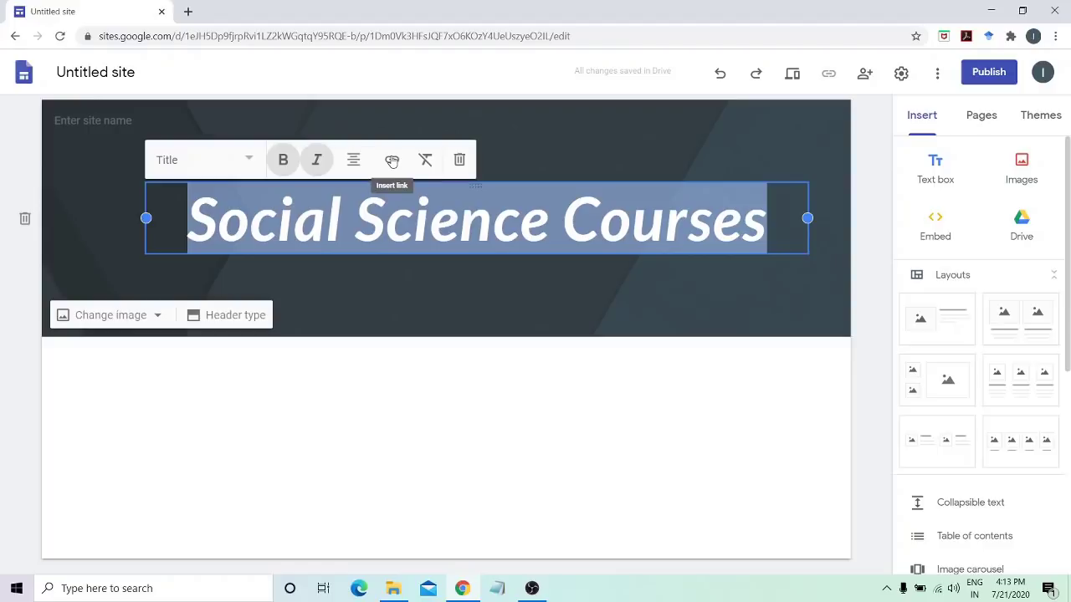
pyautogui.click(532, 317)
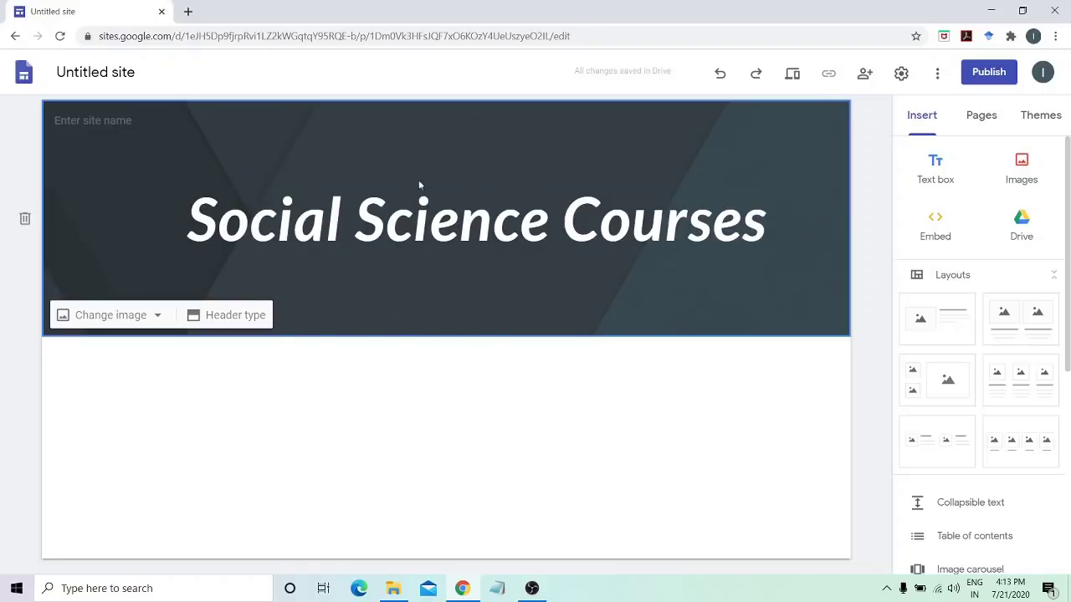
# Upload the university building photo from Camera Roll as the header background image
pyautogui.click(144, 324)
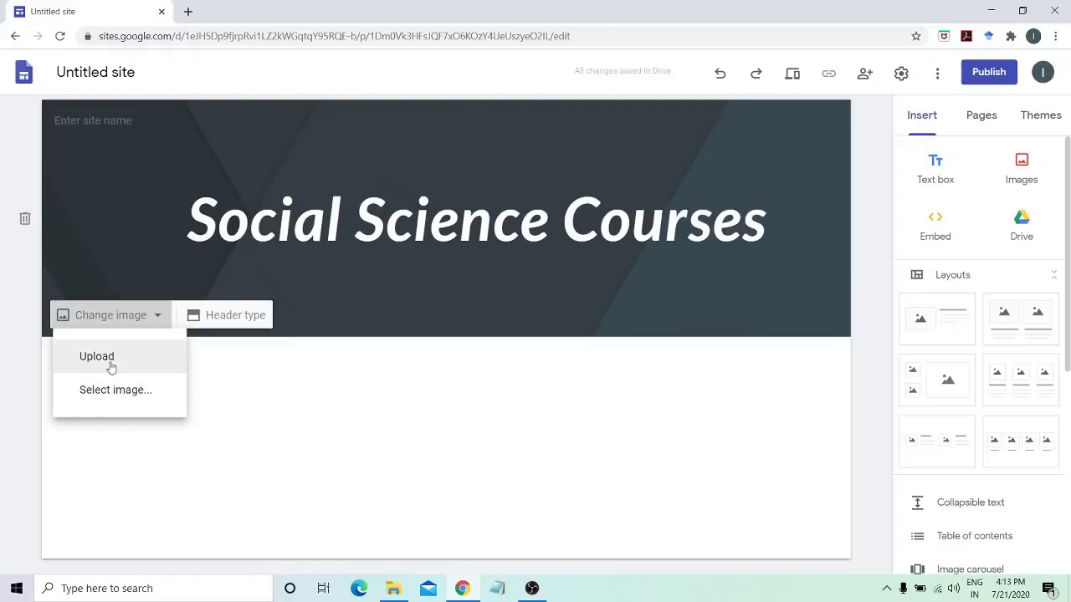
pyautogui.click(100, 357)
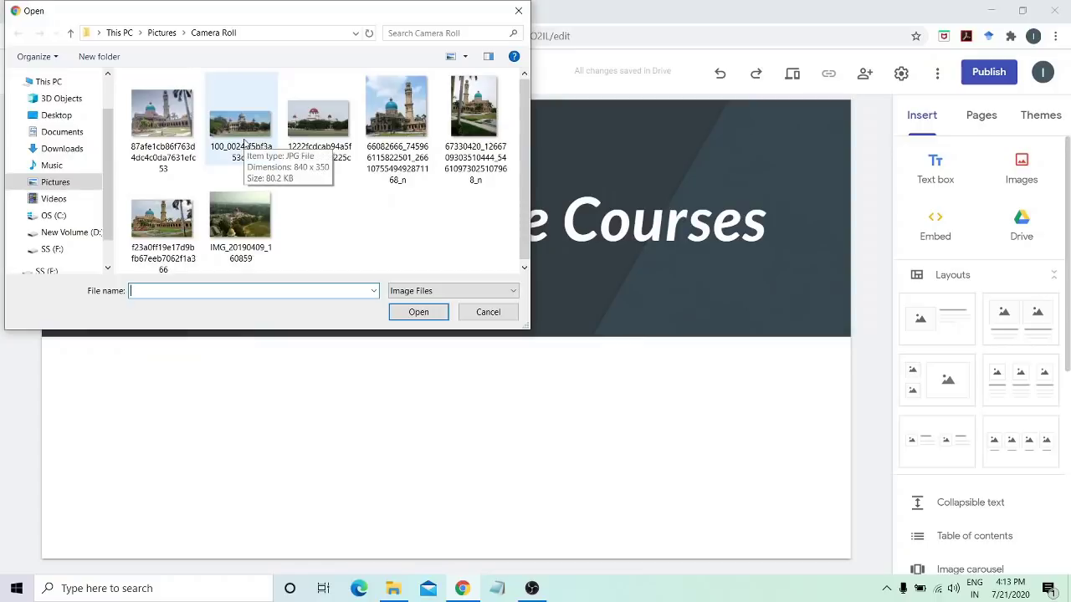
pyautogui.doubleClick(244, 138)
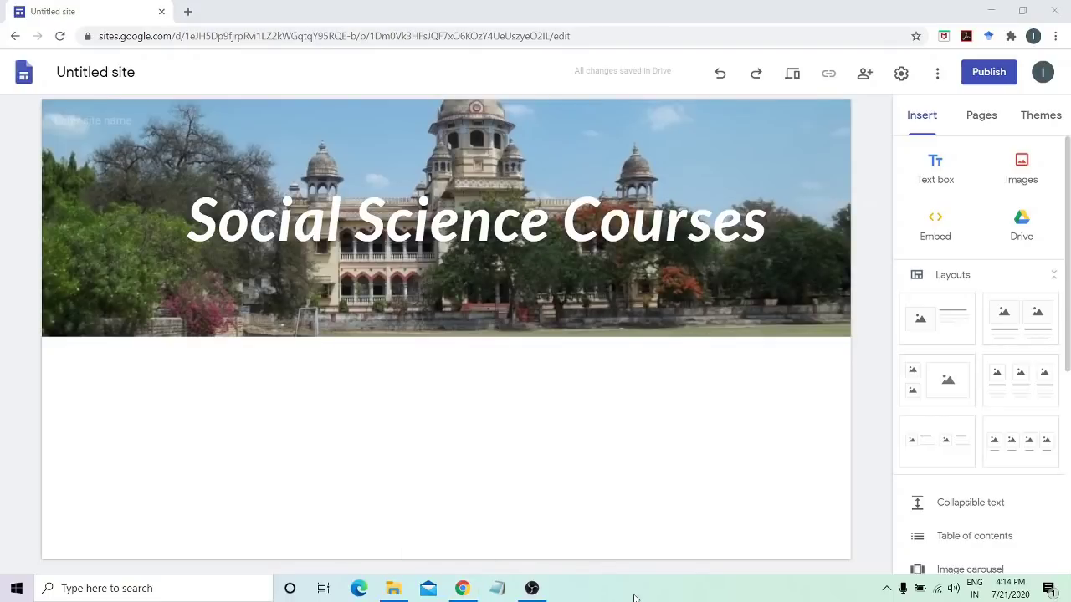
pyautogui.click(793, 219)
# Add a 'University of Allahabad' line under the title and centre both lines
pyautogui.press('Return')
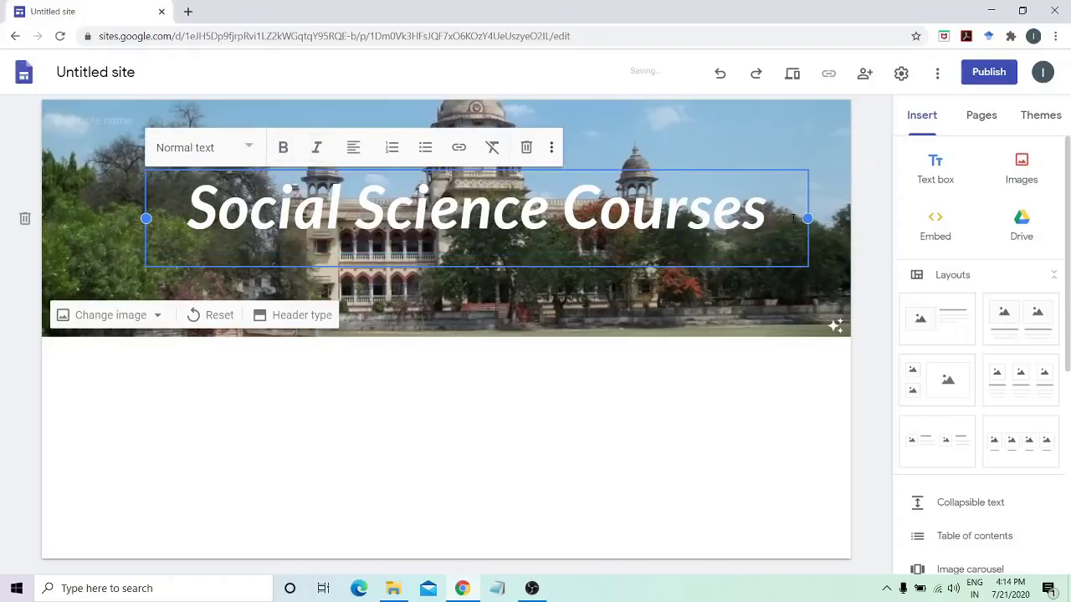
pyautogui.write('University of Allahabad')
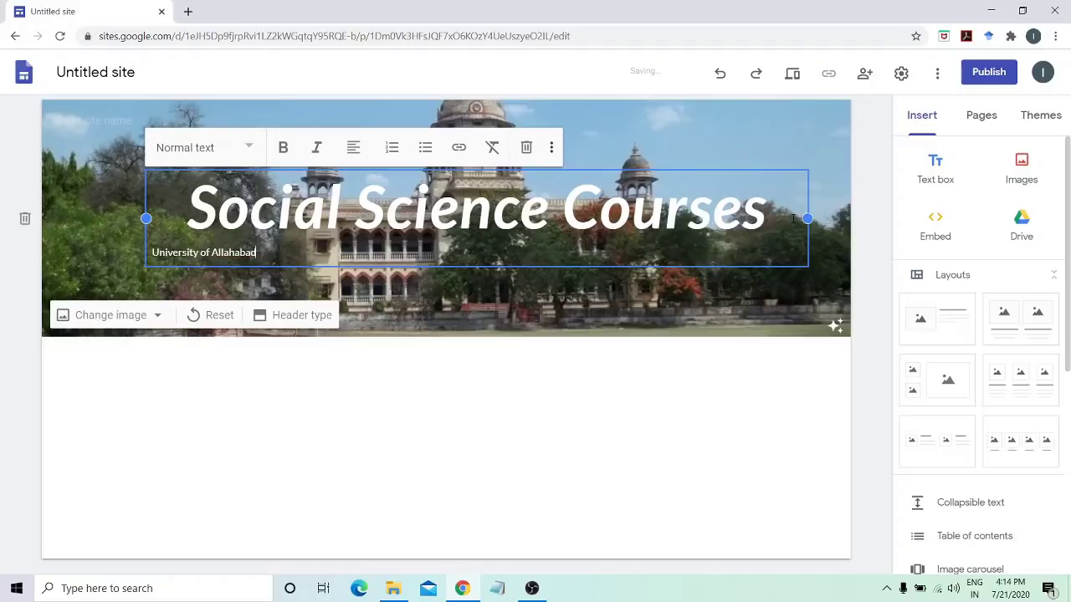
pyautogui.hotkey('shift', 'Left')
pyautogui.hotkey('shift', 'Left')
pyautogui.hotkey('shift', 'Left')
pyautogui.hotkey('shift', 'Left')
pyautogui.hotkey('shift', 'Left')
pyautogui.hotkey('shift', 'Left')
pyautogui.hotkey('shift', 'Left')
pyautogui.hotkey('shift', 'Left')
pyautogui.hotkey('shift', 'Left')
pyautogui.hotkey('shift', 'Left')
pyautogui.hotkey('shift', 'Left')
pyautogui.hotkey('shift', 'Left')
pyautogui.hotkey('shift', 'Left')
pyautogui.hotkey('shift', 'Left')
pyautogui.hotkey('shift', 'Left')
pyautogui.hotkey('shift', 'Left')
pyautogui.hotkey('shift', 'Left')
pyautogui.hotkey('shift', 'Left')
pyautogui.hotkey('shift', 'Left')
pyautogui.hotkey('shift', 'Left')
pyautogui.hotkey('shift', 'Up')
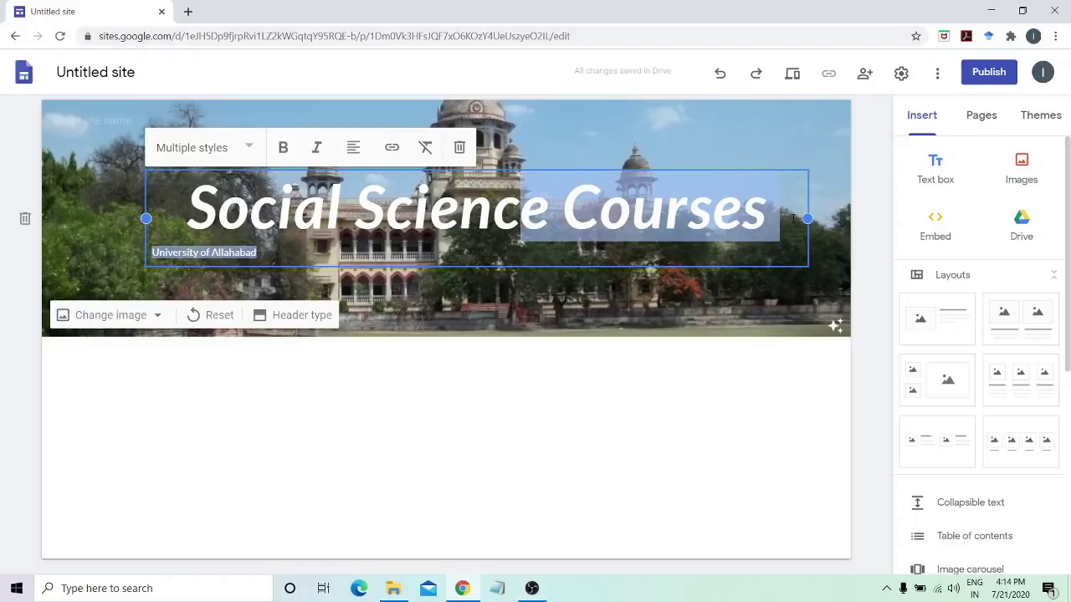
pyautogui.hotkey('shift', 'Left')
pyautogui.hotkey('shift', 'Left')
pyautogui.hotkey('shift', 'Left')
pyautogui.hotkey('shift', 'Left')
pyautogui.hotkey('shift', 'Left')
pyautogui.hotkey('shift', 'Left')
pyautogui.hotkey('shift', 'Left')
pyautogui.hotkey('shift', 'Left')
pyautogui.hotkey('shift', 'Left')
pyautogui.hotkey('shift', 'Left')
pyautogui.hotkey('shift', 'Left')
pyautogui.hotkey('shift', 'Left')
pyautogui.hotkey('shift', 'Left')
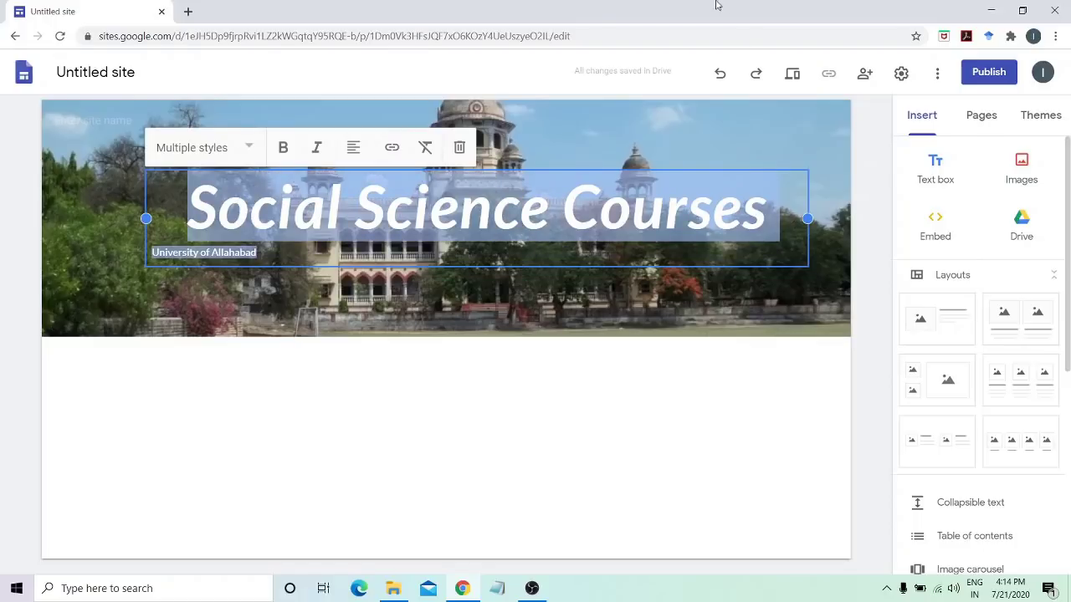
pyautogui.click(355, 147)
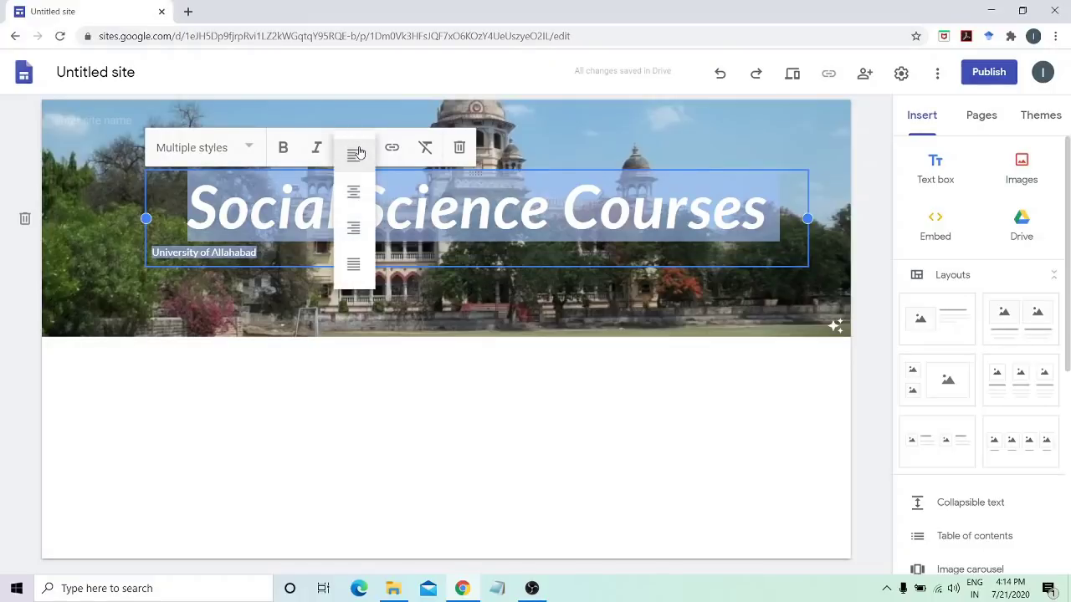
pyautogui.click(353, 192)
pyautogui.click(542, 258)
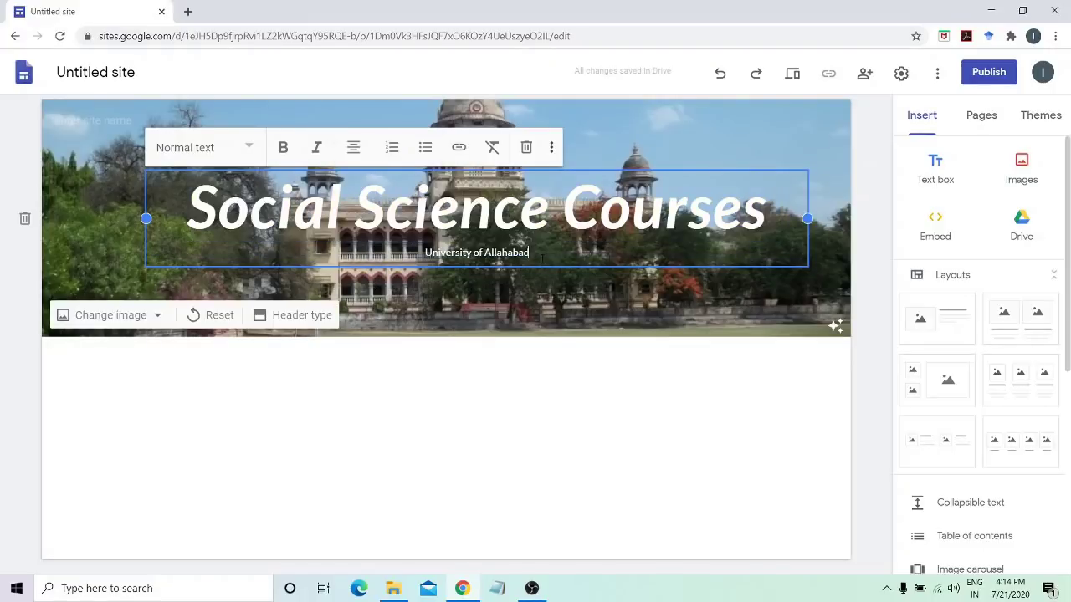
# Style the 'University of Allahabad' subtitle as Heading
pyautogui.moveTo(543, 258); pyautogui.dragTo(427, 254)
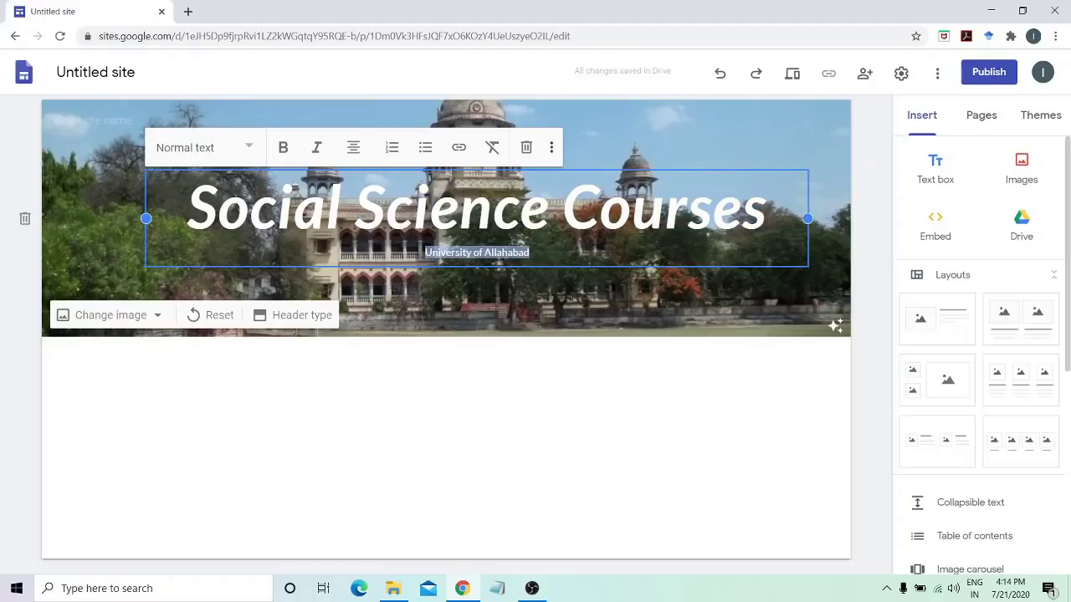
pyautogui.click(251, 148)
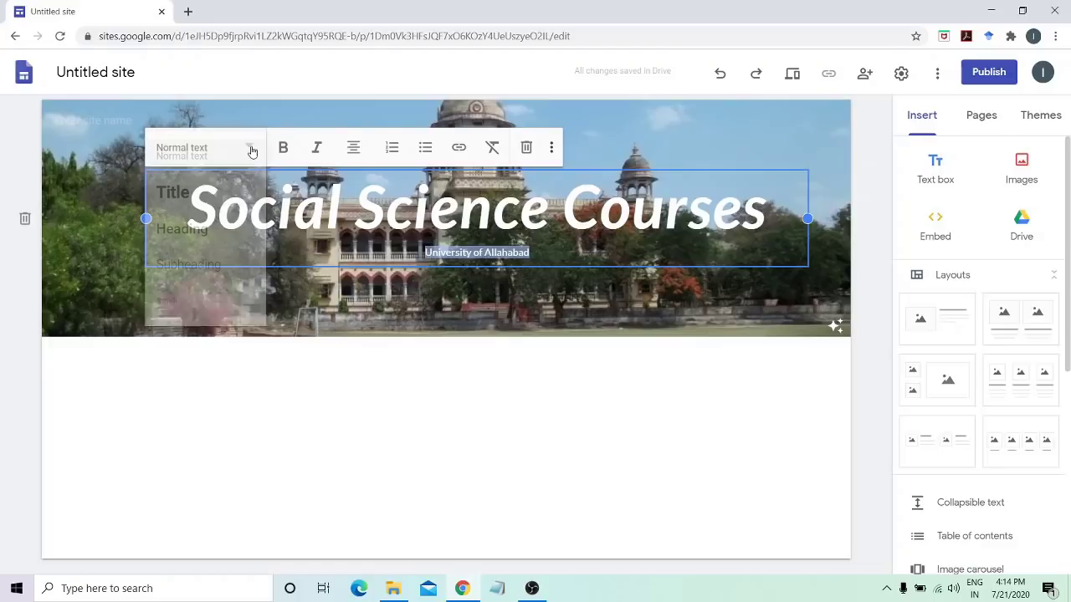
pyautogui.click(187, 227)
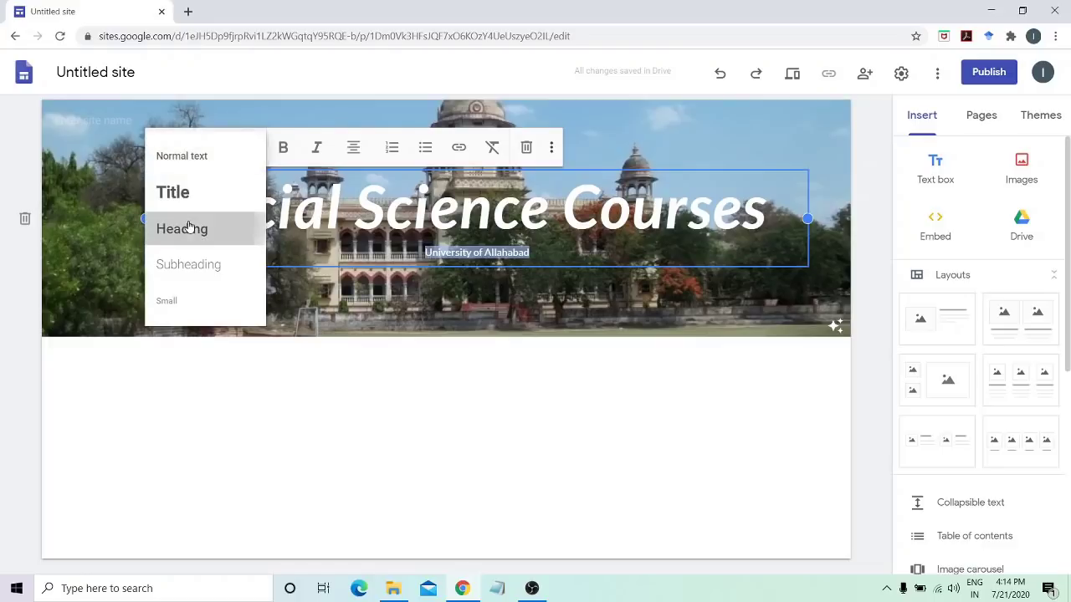
pyautogui.click(890, 315)
pyautogui.click(634, 597)
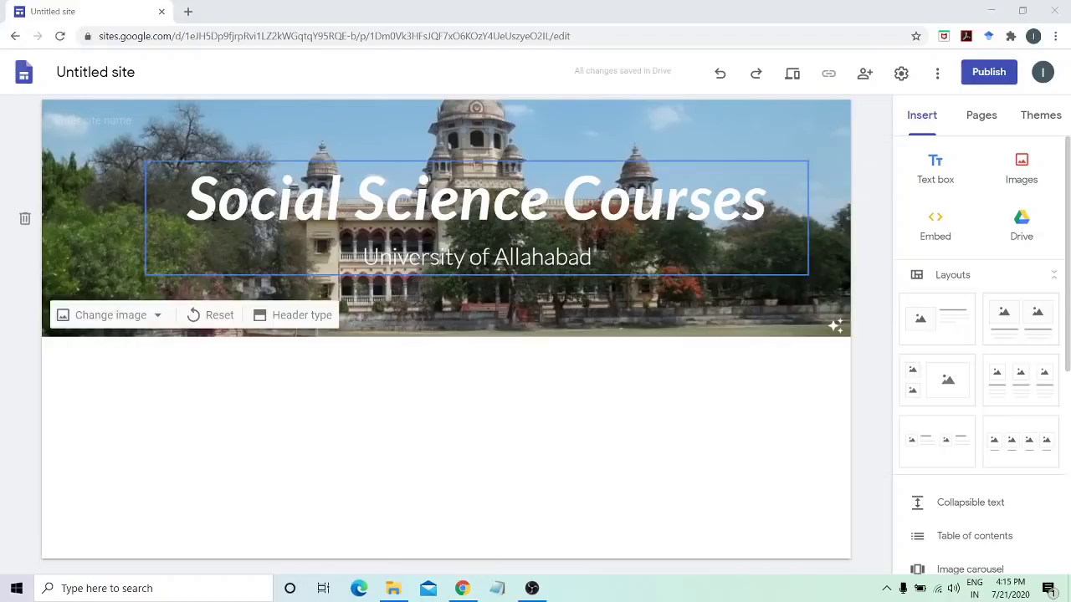
# Rename the untitled site to 'Social Science Course'
pyautogui.click(105, 72)
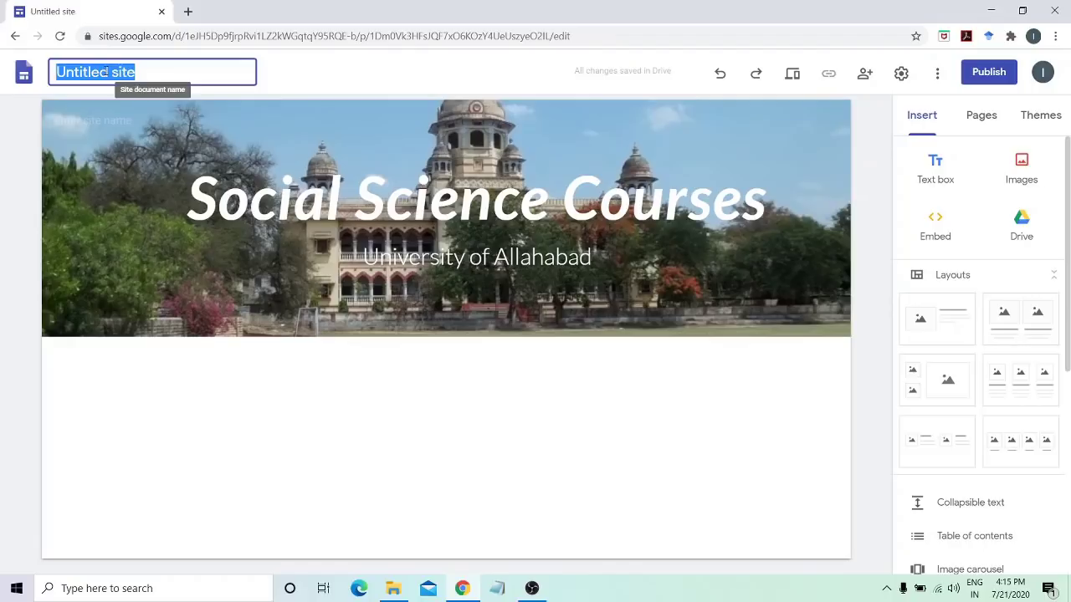
pyautogui.write('Social')
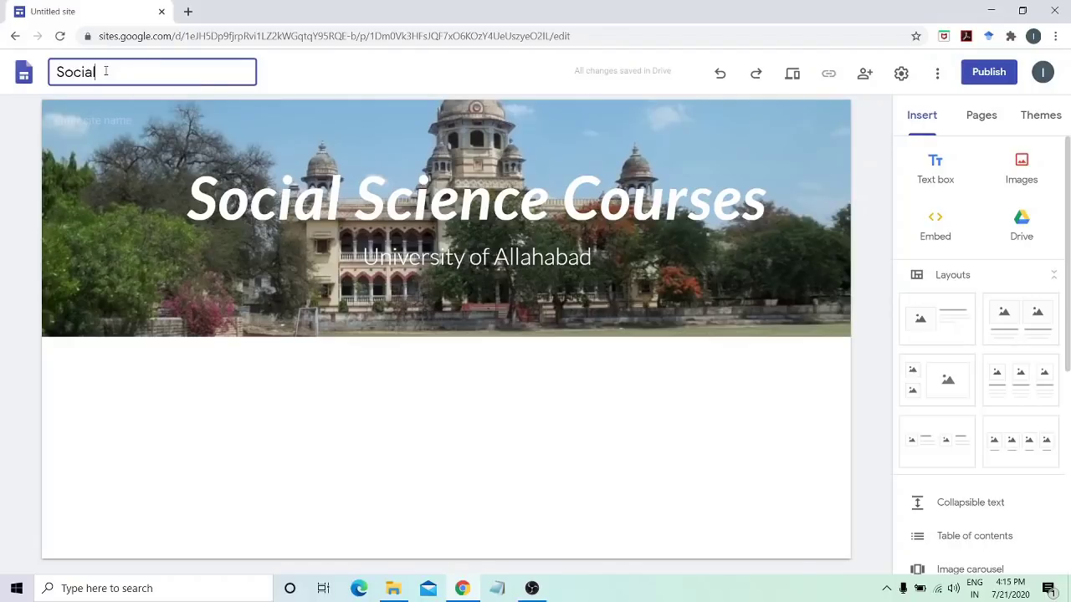
pyautogui.write(' Science Course')
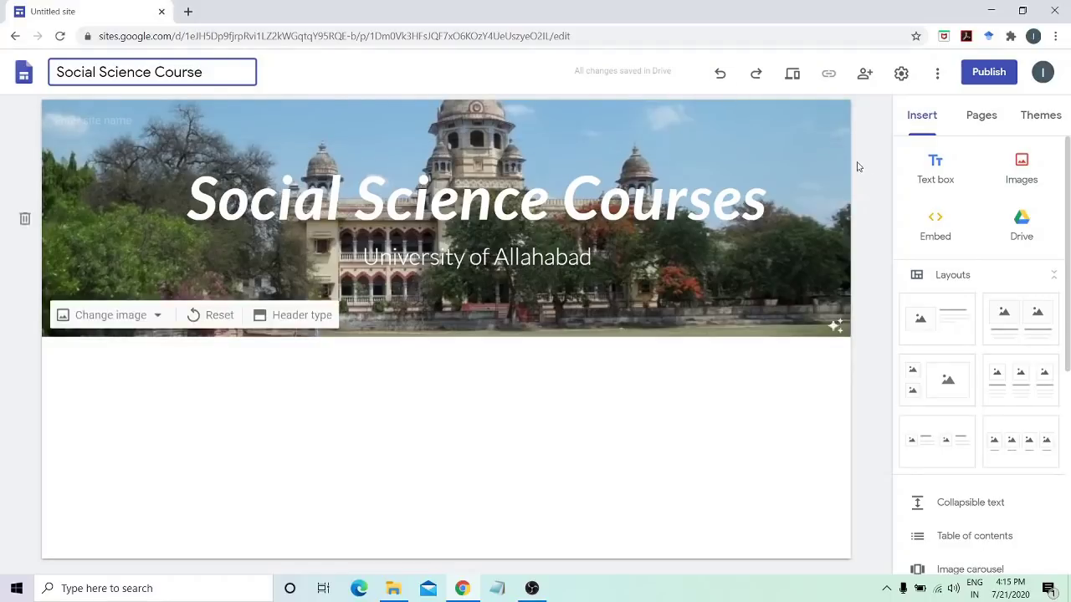
pyautogui.press('Return')
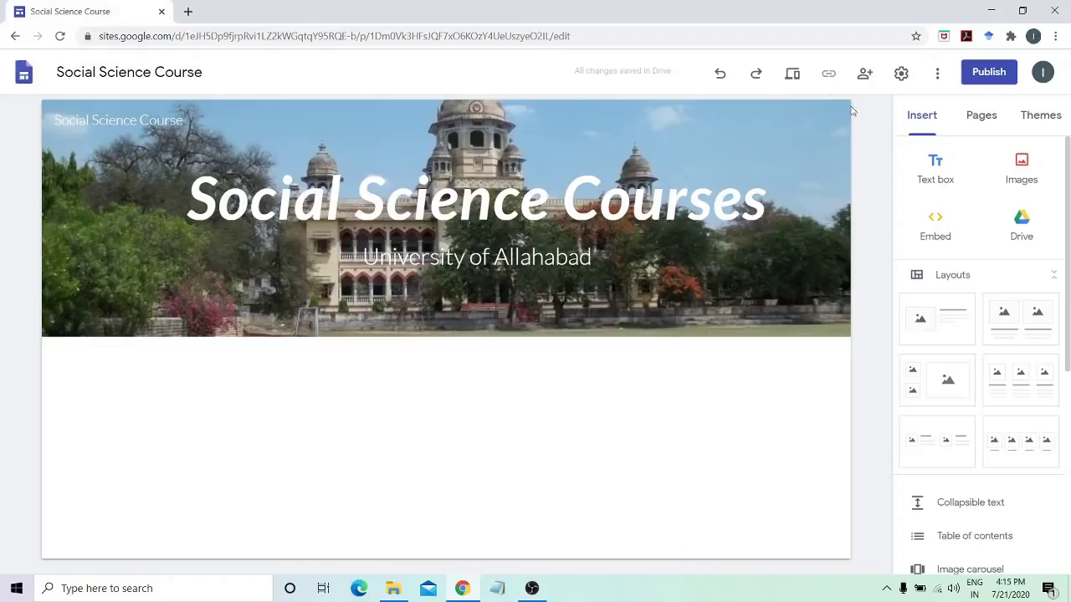
pyautogui.click(792, 75)
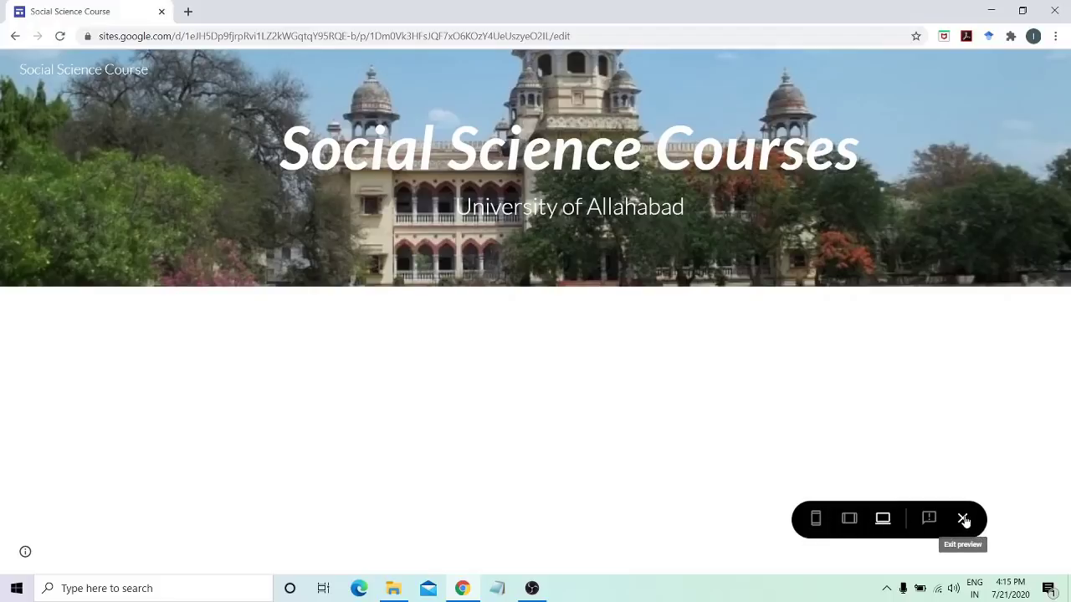
pyautogui.click(963, 519)
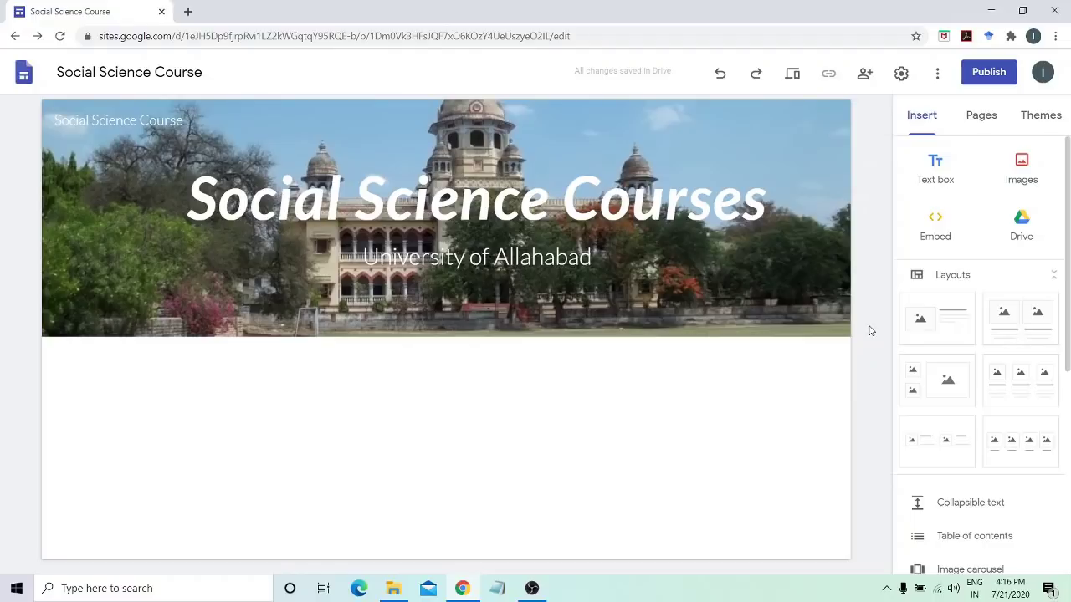
# Publish the site at the social-science-course web address
pyautogui.click(970, 78)
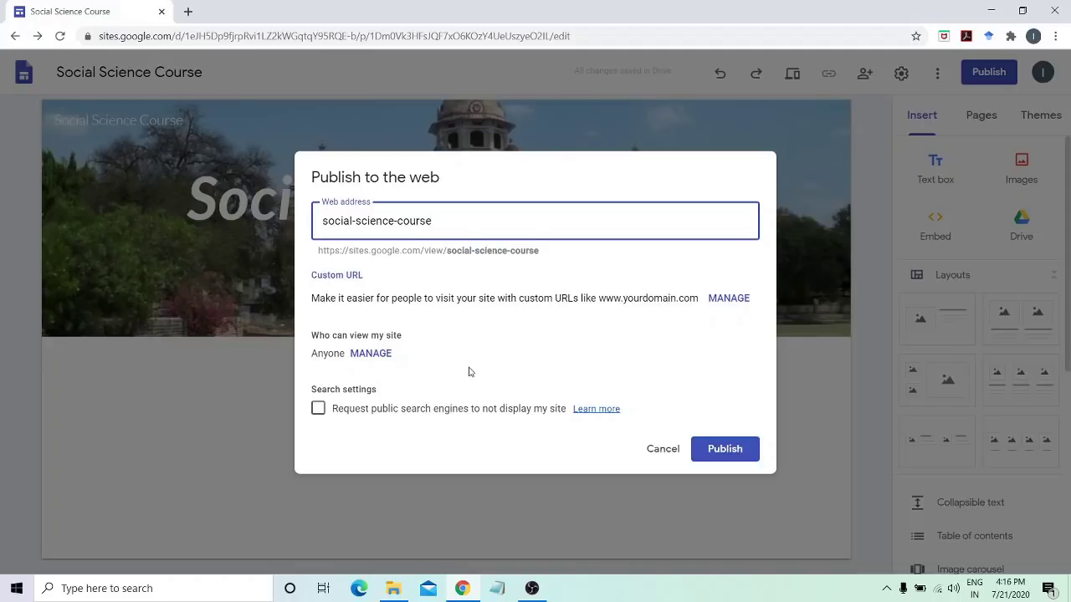
pyautogui.click(726, 449)
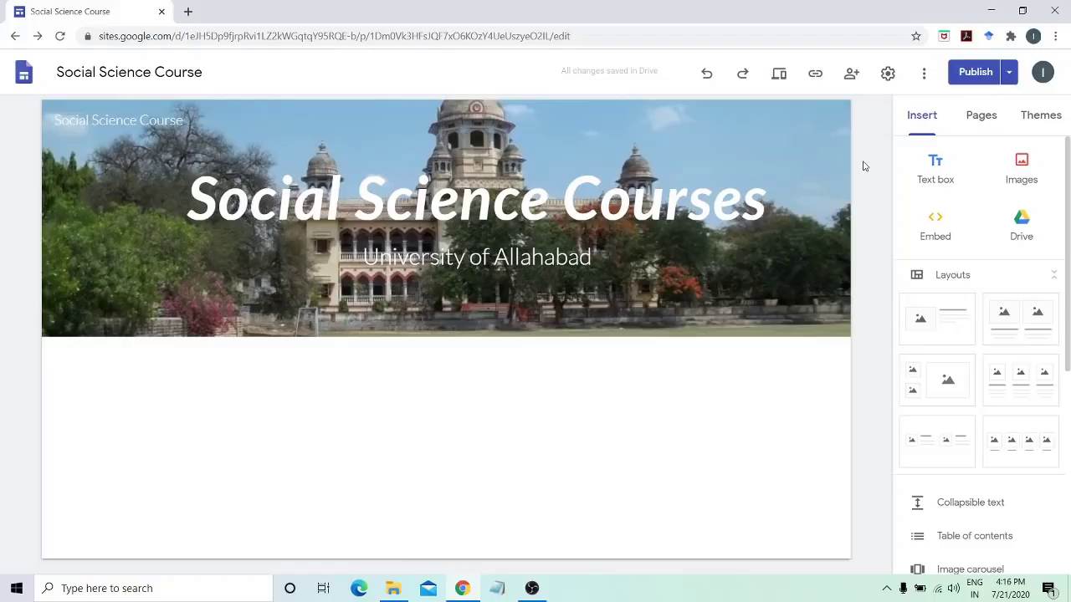
# Copy the published link sites.google.com/view/social-science-course/home to the clipboard
pyautogui.click(638, 592)
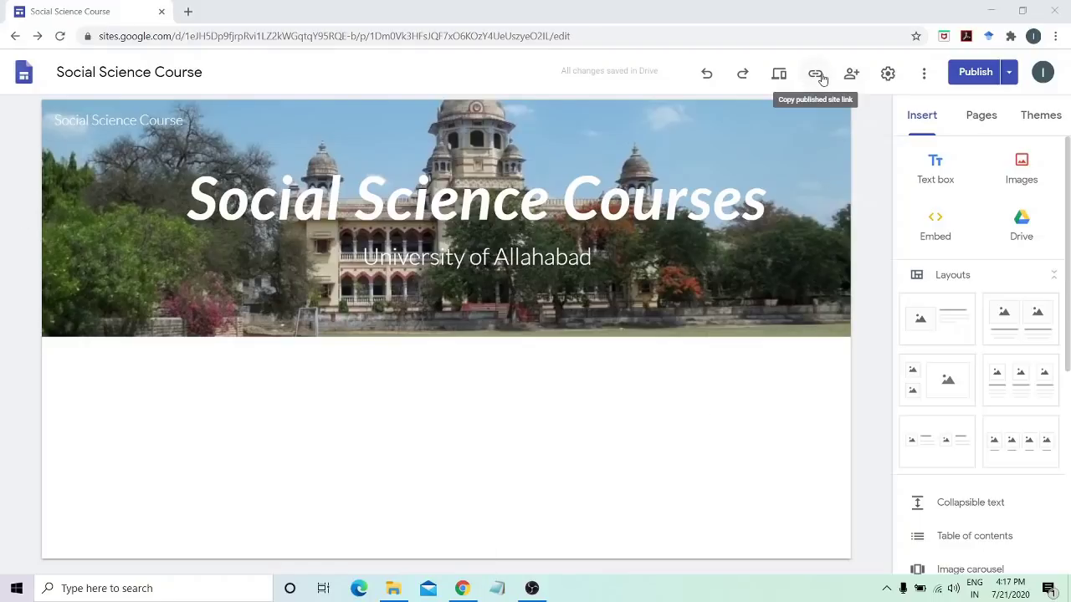
pyautogui.click(821, 75)
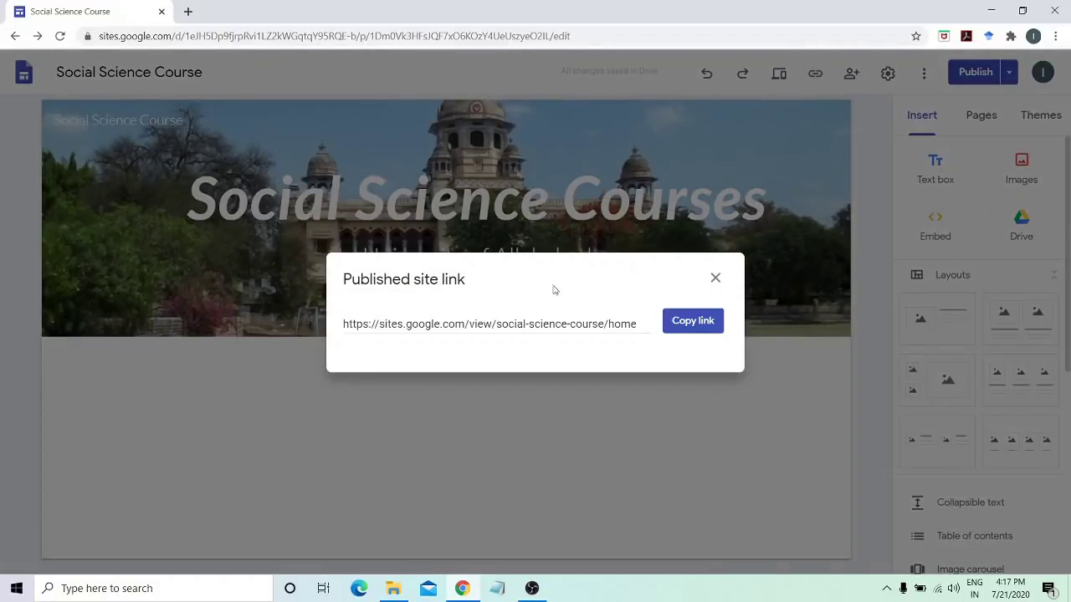
pyautogui.click(686, 326)
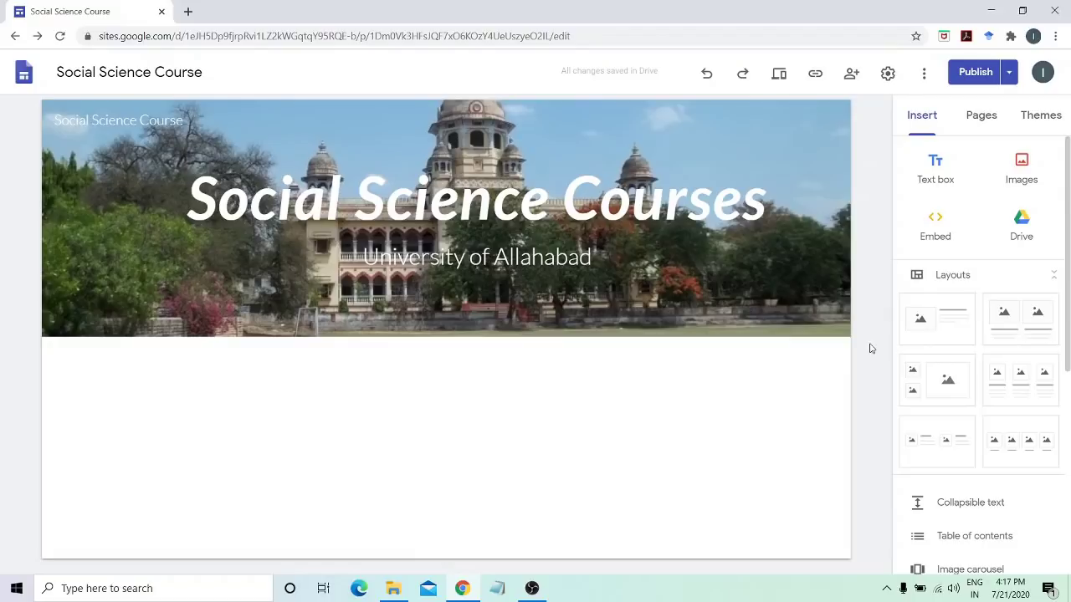
pyautogui.click(660, 593)
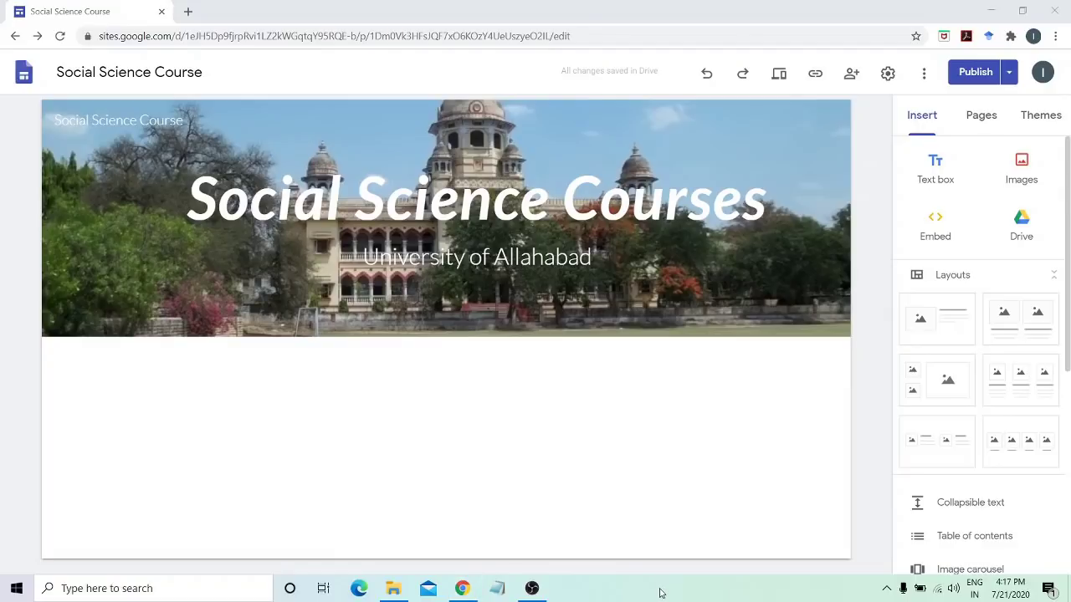
pyautogui.click(868, 461)
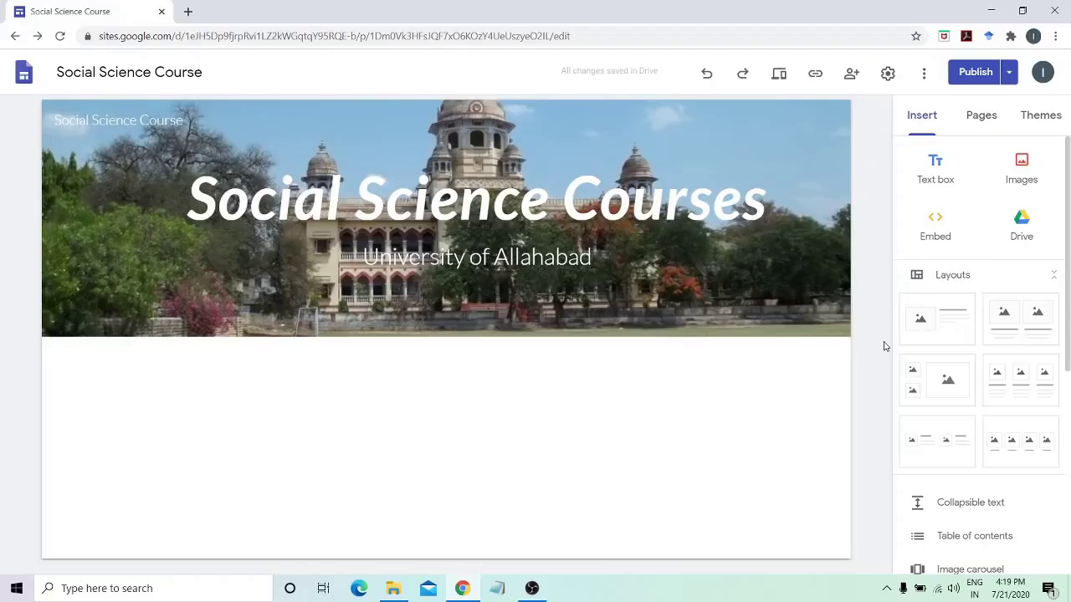
# Add a text box below the header with the professor's name and 'Assistant Professor'
pyautogui.click(943, 179)
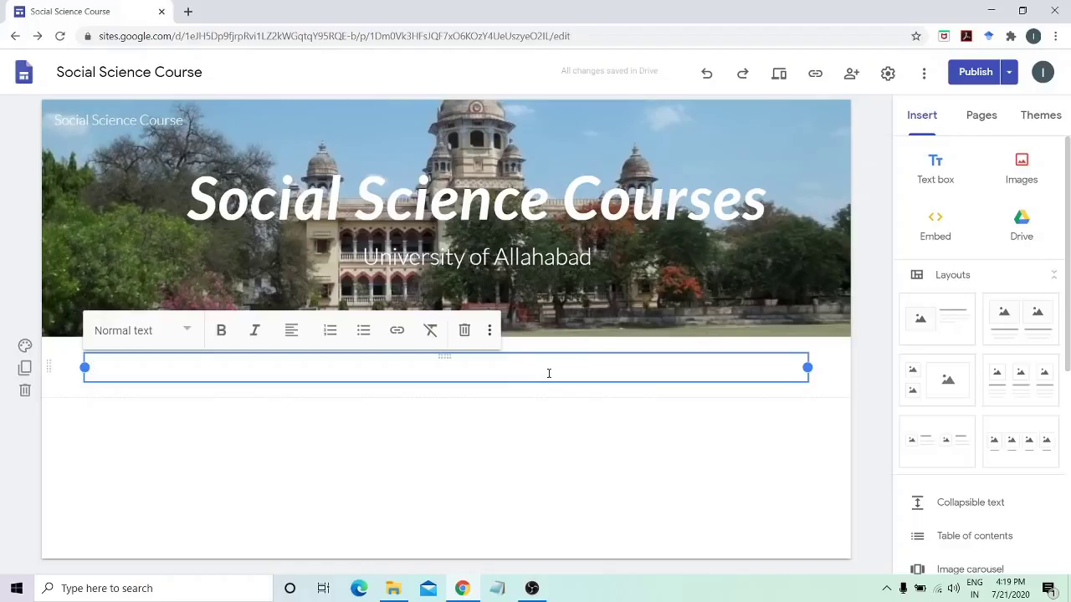
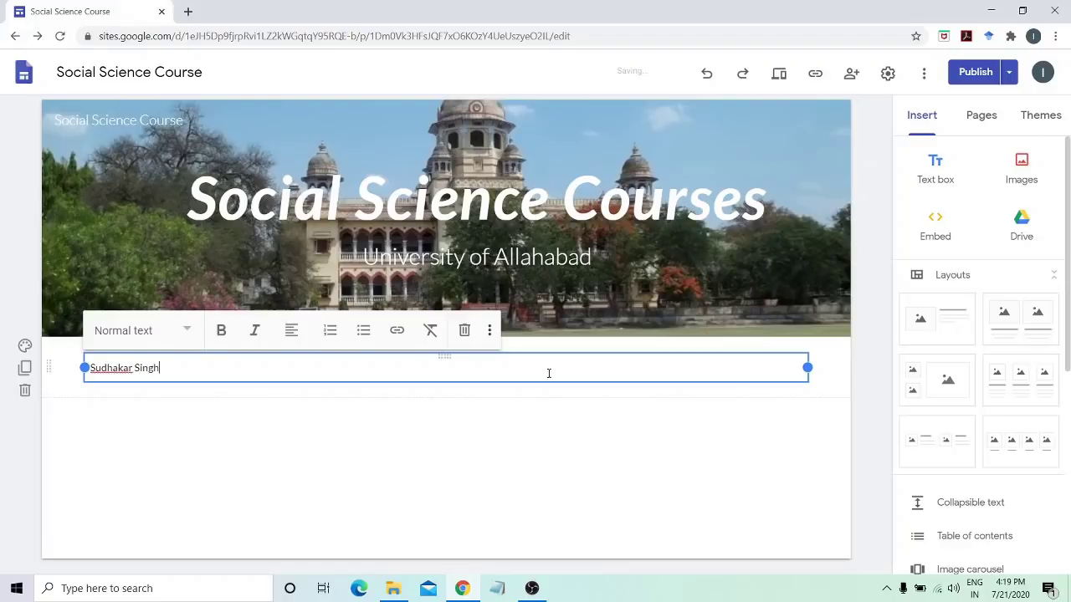
pyautogui.press('Return')
pyautogui.write('Assi')
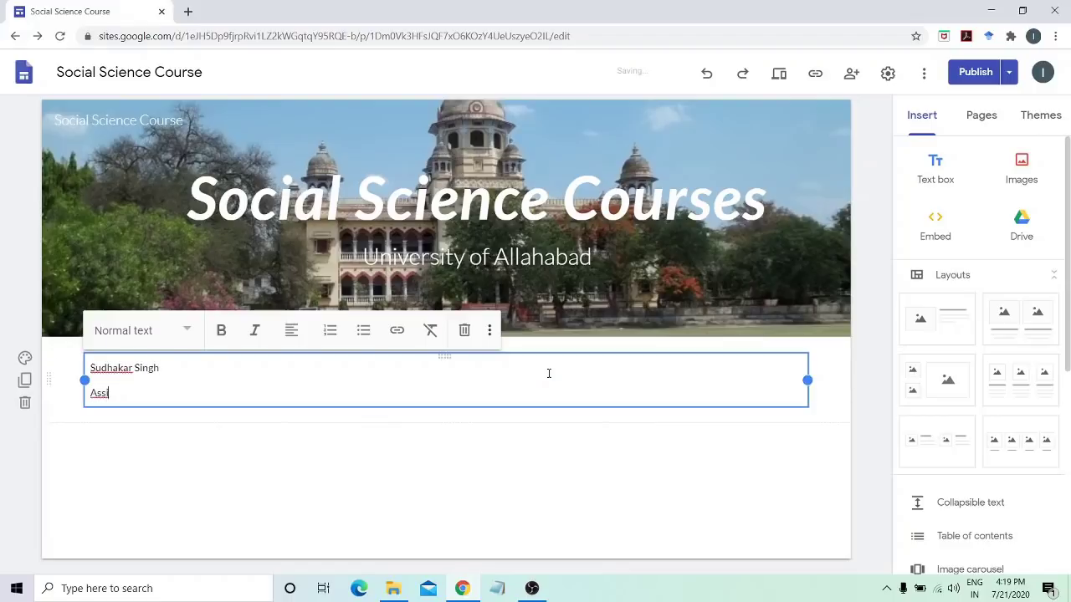
pyautogui.write('stant Professor')
pyautogui.press('Return')
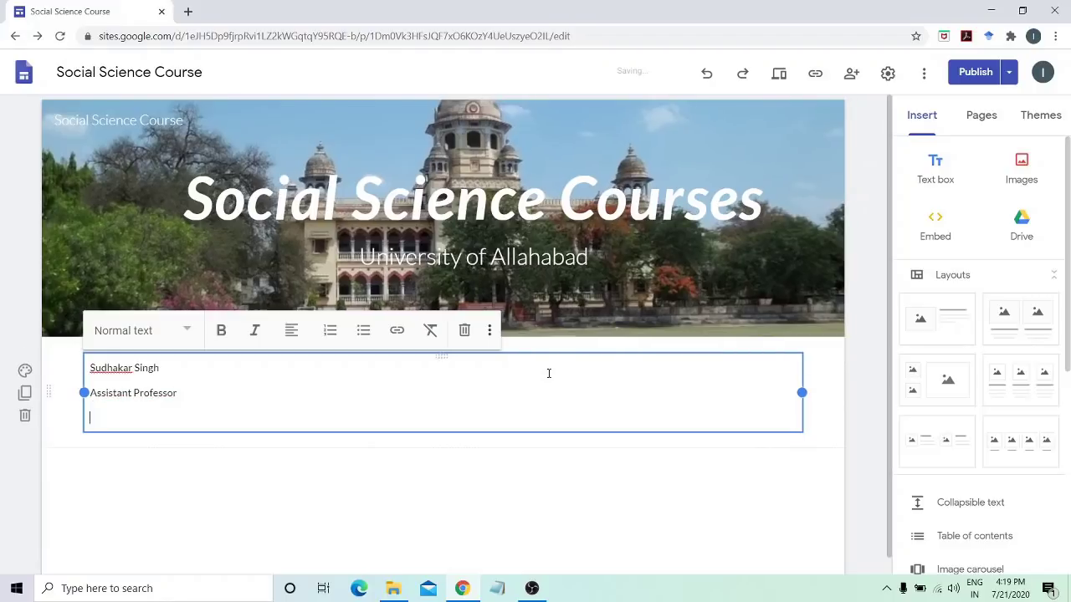
# Add 'Department of Electronics and Communication' and 'University of Allahabad' lines to the text box
pyautogui.write('Department of Electronics and')
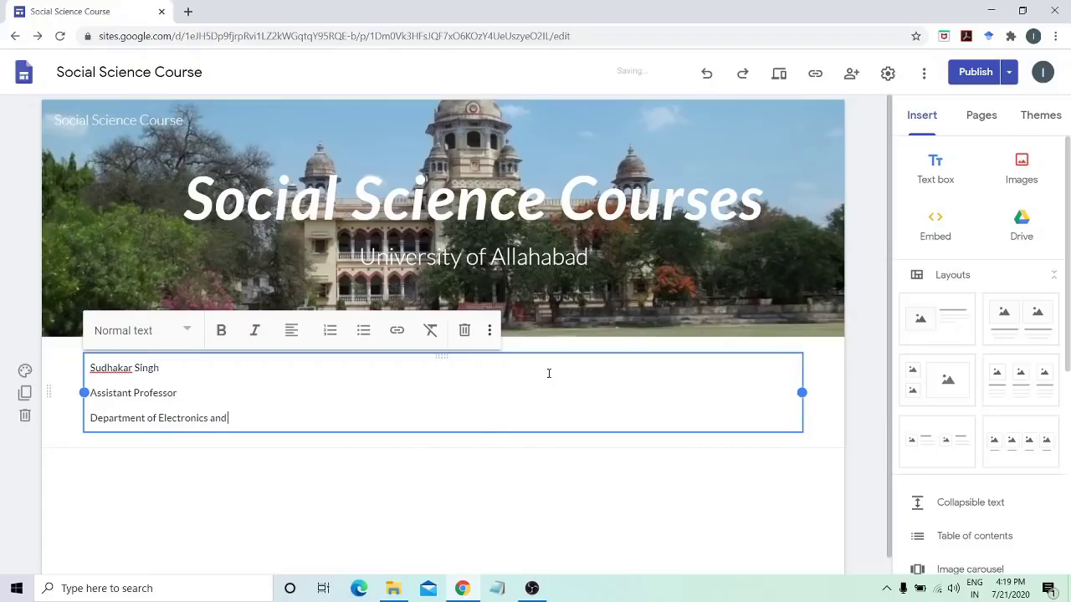
pyautogui.write(' COm')
pyautogui.press('BackSpace')
pyautogui.press('BackSpace')
pyautogui.write('ommunication')
pyautogui.press('Return')
pyautogui.write('U')
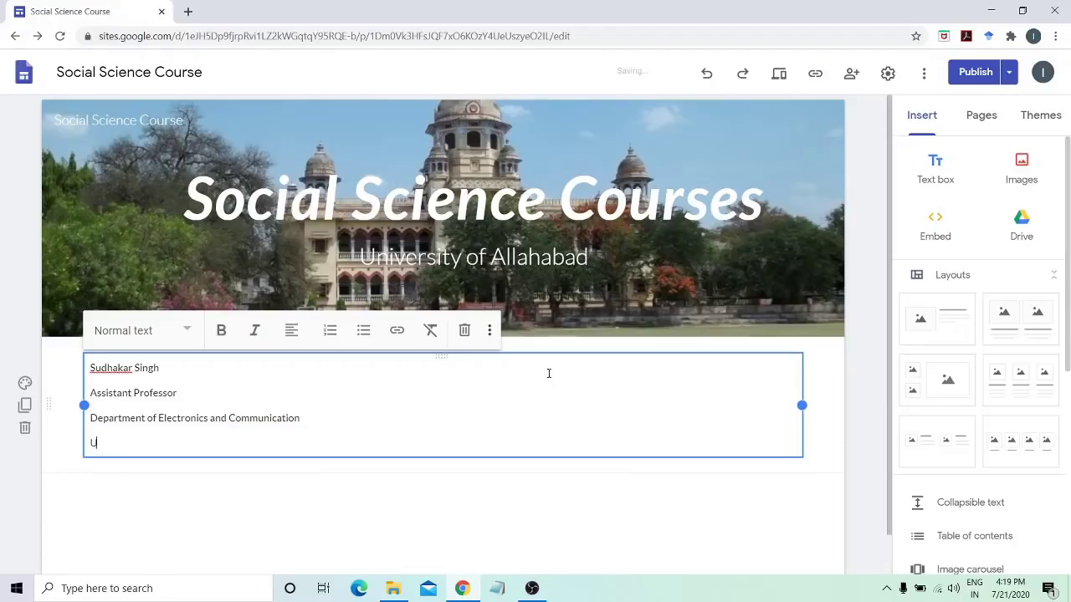
pyautogui.write('niversity of Allahaba')
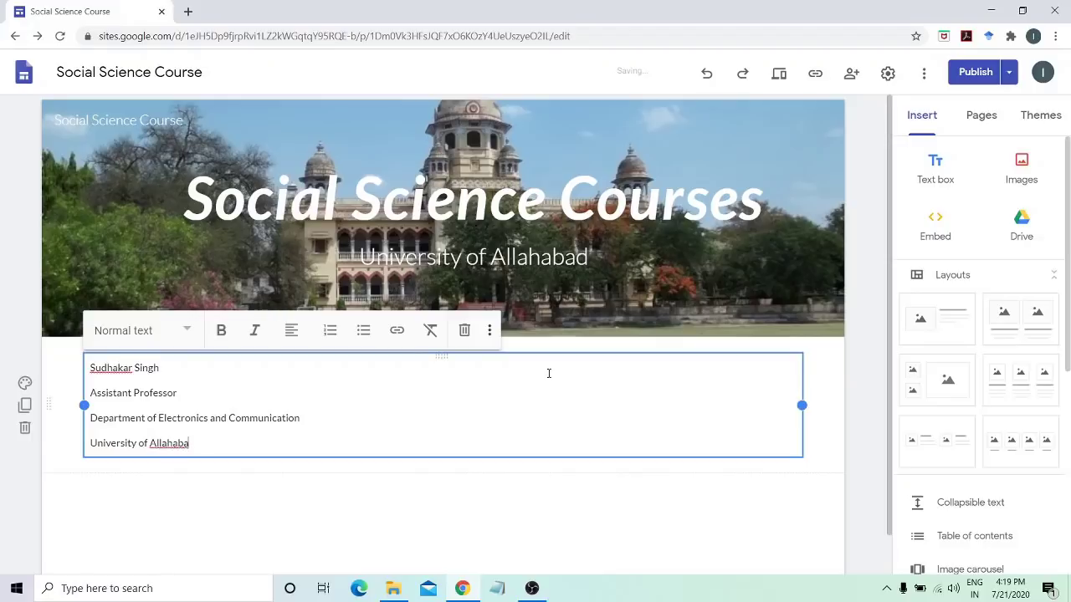
pyautogui.write('d')
pyautogui.click(876, 424)
pyautogui.scroll(-1, 861, 473)
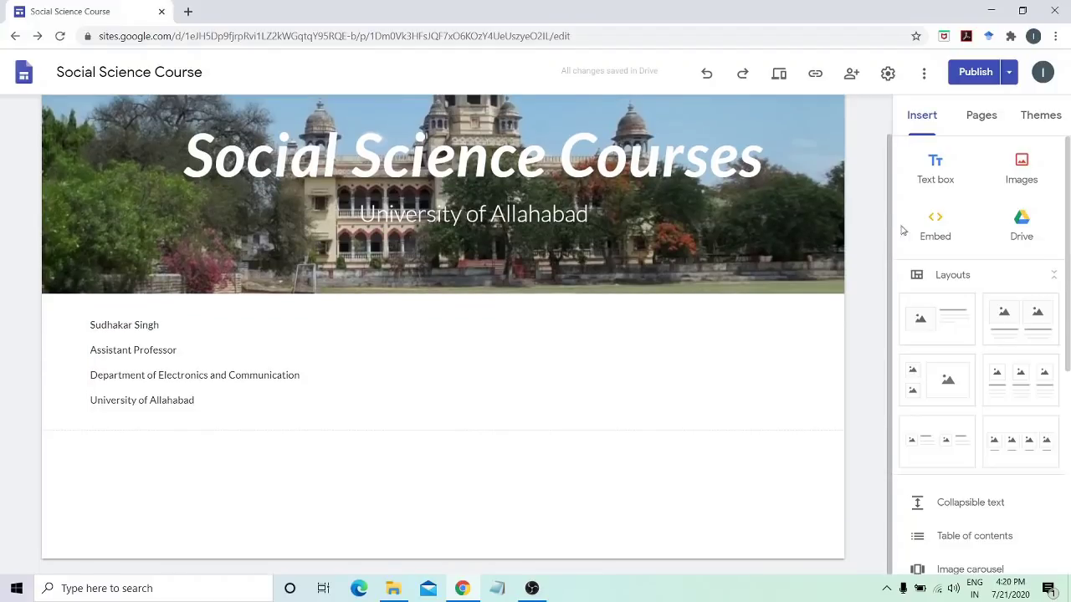
# Insert a text box reading 'Current Teaching', then 'course 1', 'course 2' and 'course 3' on separate lines
pyautogui.click(937, 177)
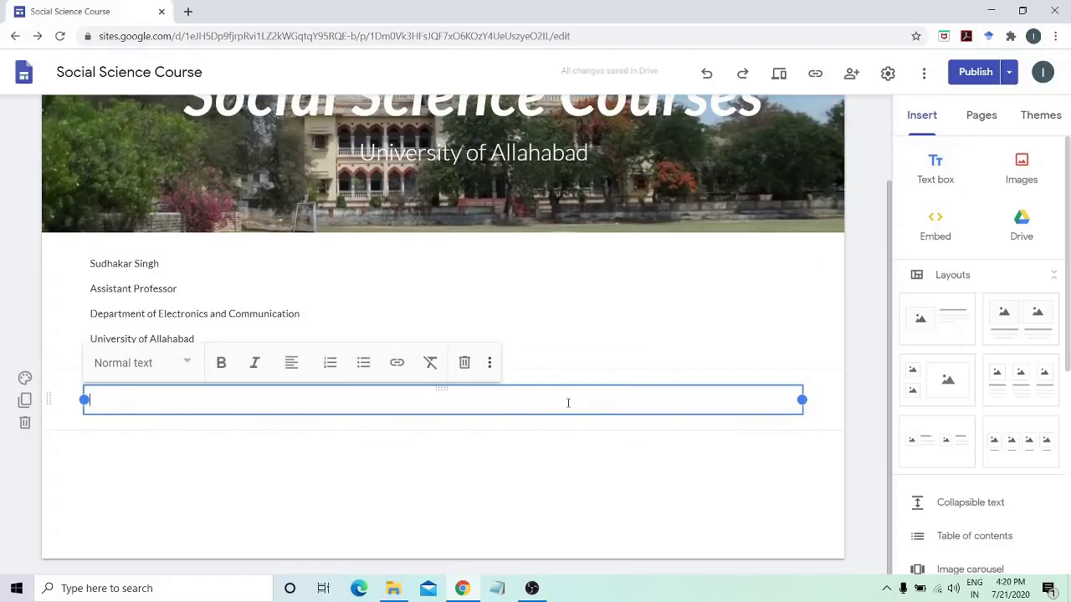
pyautogui.write('Curren')
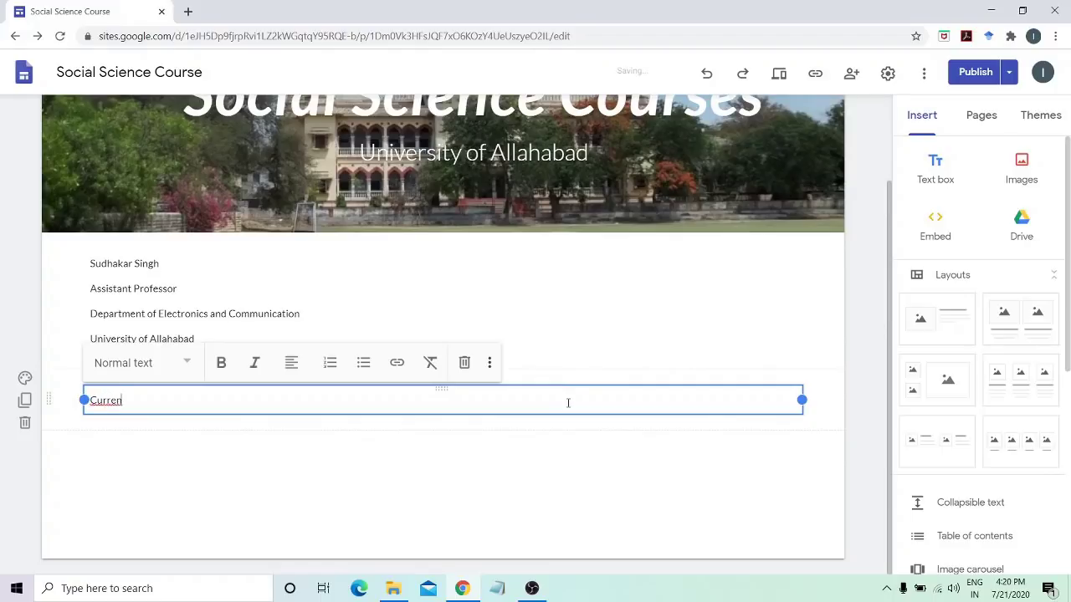
pyautogui.write('t Teaching')
pyautogui.press('Return')
pyautogui.write('course 1')
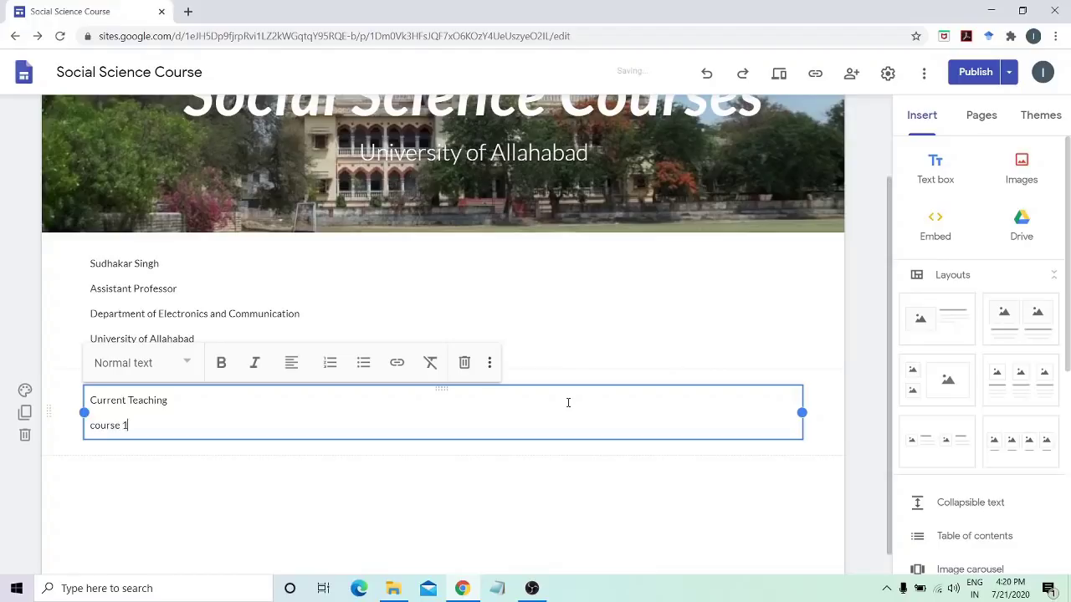
pyautogui.press('Return')
pyautogui.write('curse 1')
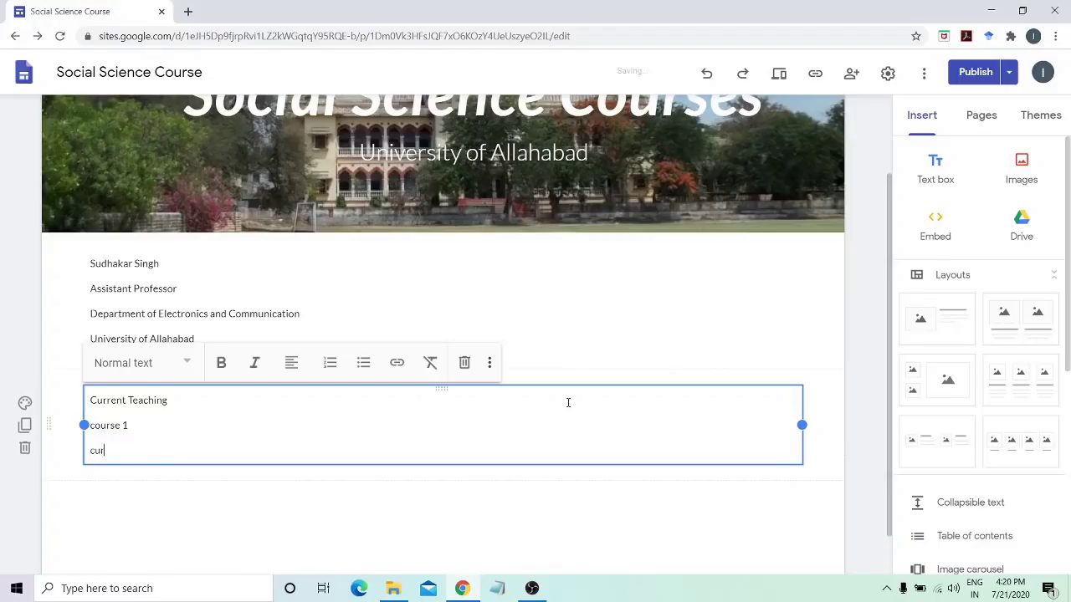
pyautogui.press('BackSpace')
pyautogui.press('BackSpace')
pyautogui.press('BackSpace')
pyautogui.press('BackSpace')
pyautogui.write('ourse 2')
pyautogui.press('Return')
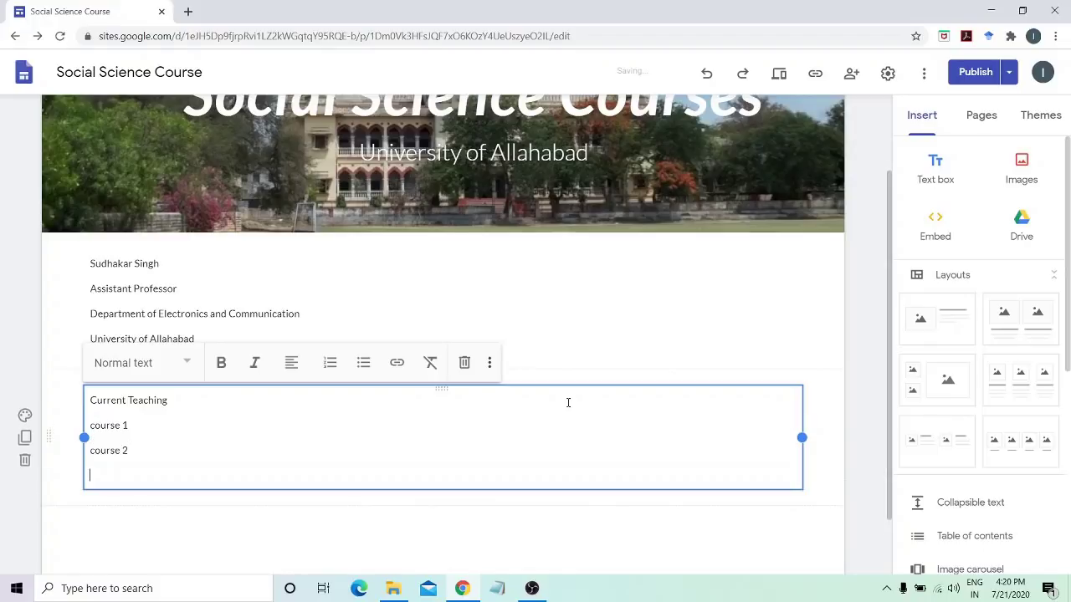
pyautogui.write('course 3')
pyautogui.press('Return')
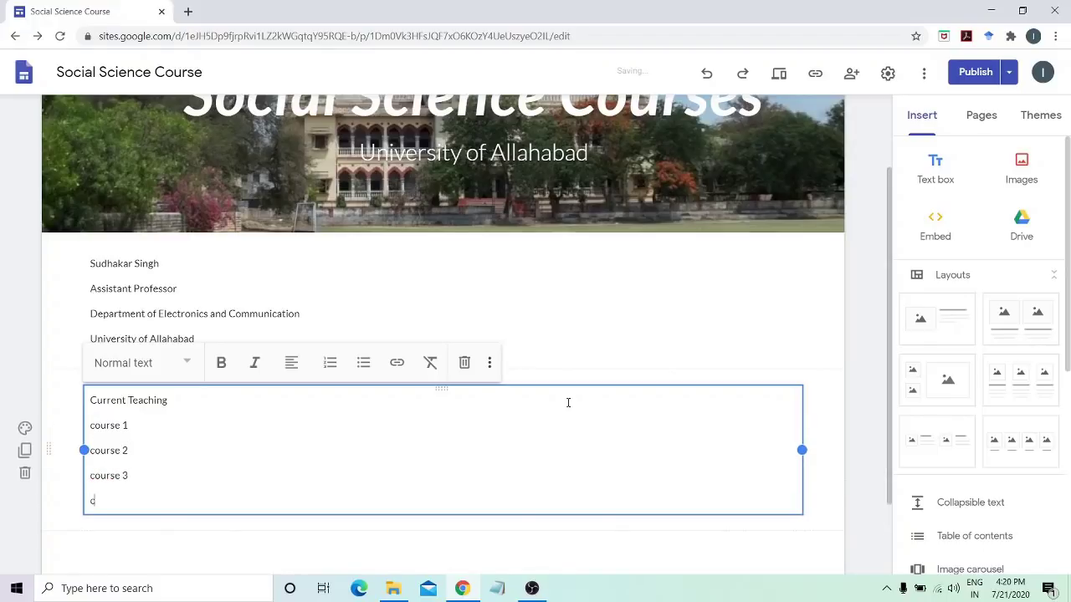
pyautogui.press('BackSpace')
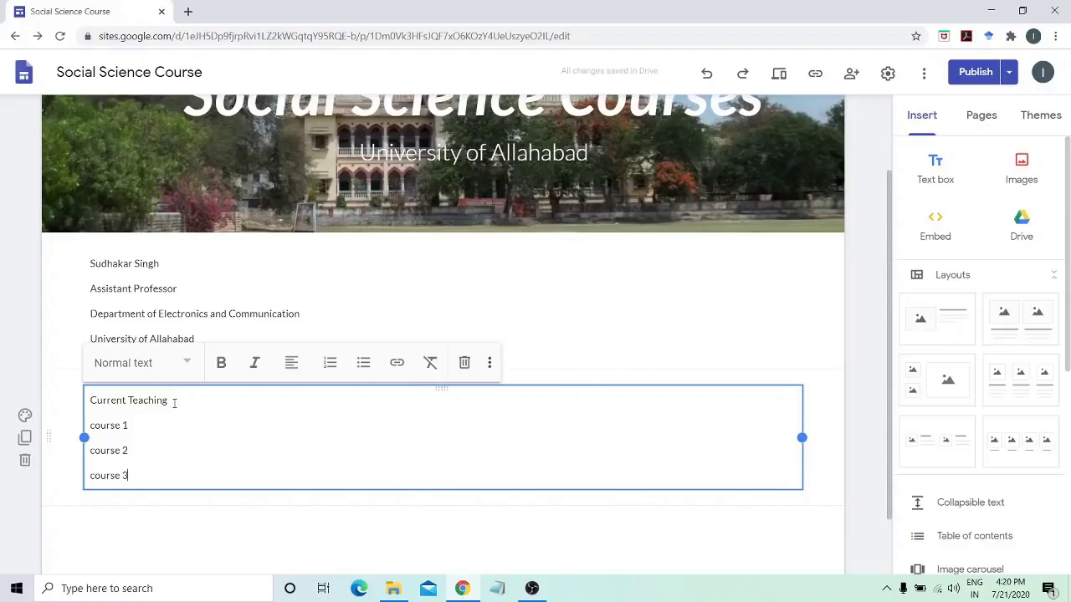
# Style the 'Current Teaching' line as a Heading
pyautogui.moveTo(174, 402); pyautogui.dragTo(82, 399)
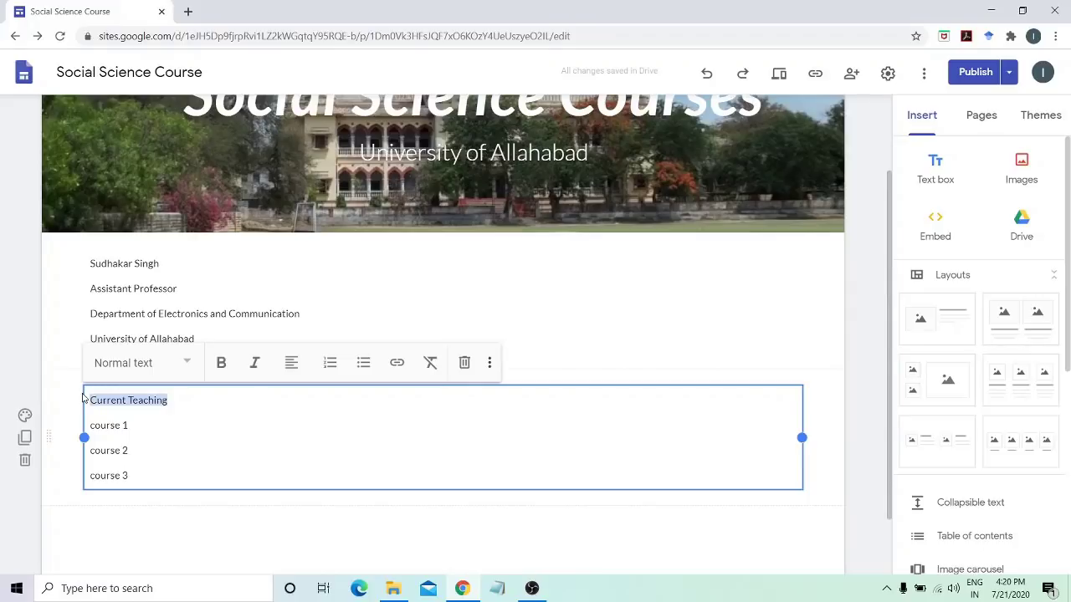
pyautogui.click(160, 370)
pyautogui.click(129, 453)
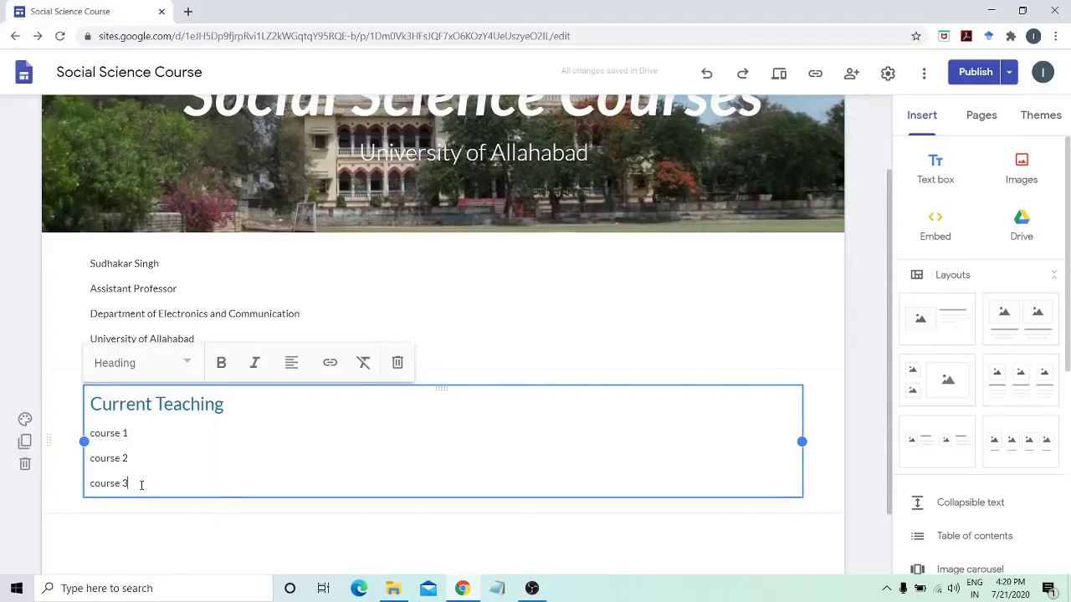
# Format the course 1, course 2 and course 3 lines as a bulleted list
pyautogui.moveTo(142, 483); pyautogui.dragTo(83, 438)
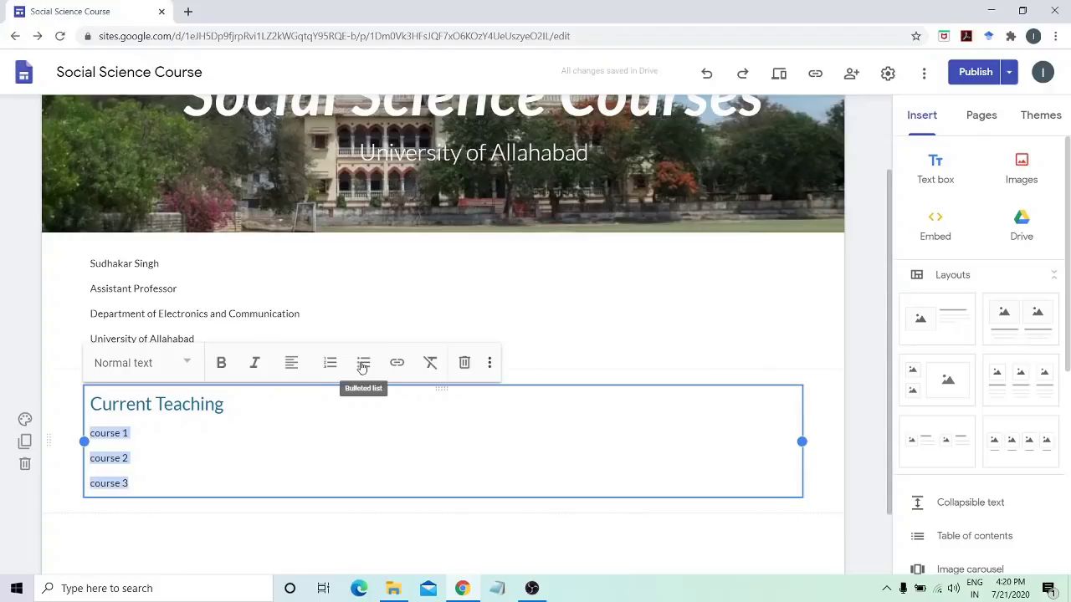
pyautogui.click(363, 366)
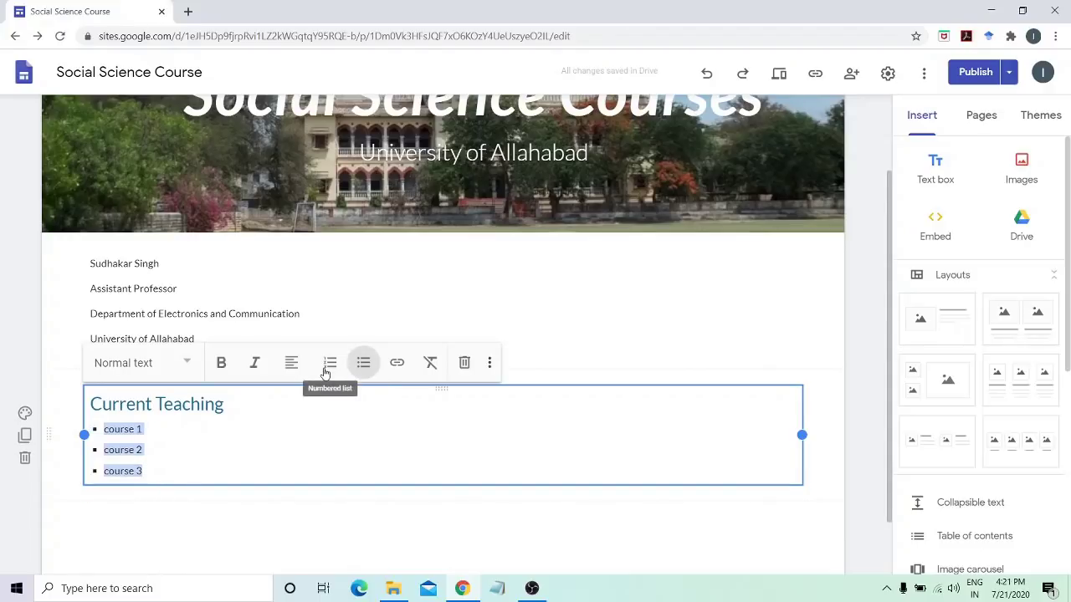
pyautogui.click(328, 370)
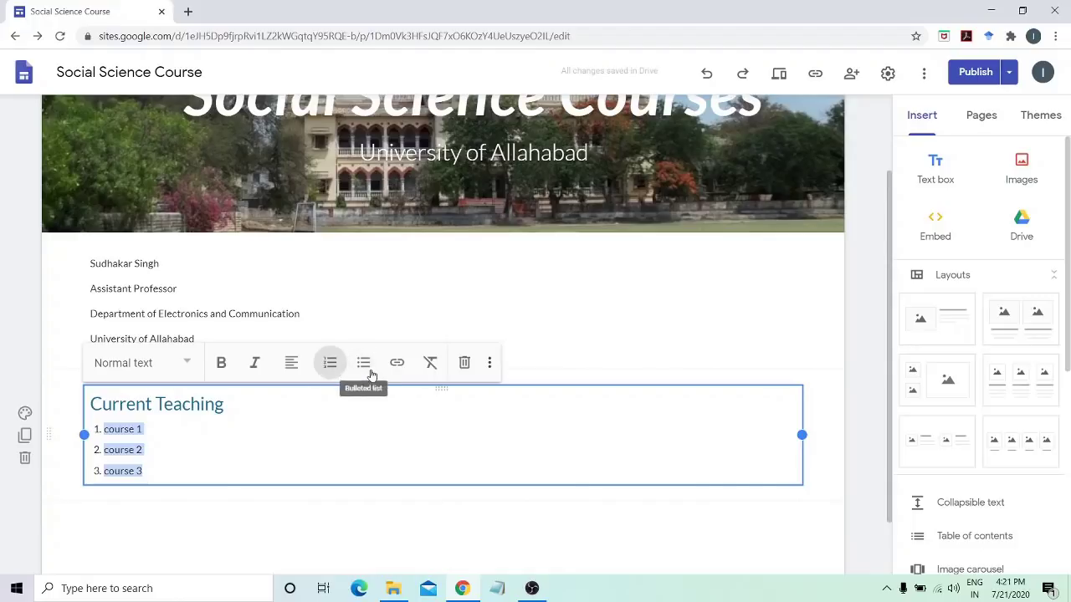
pyautogui.click(371, 374)
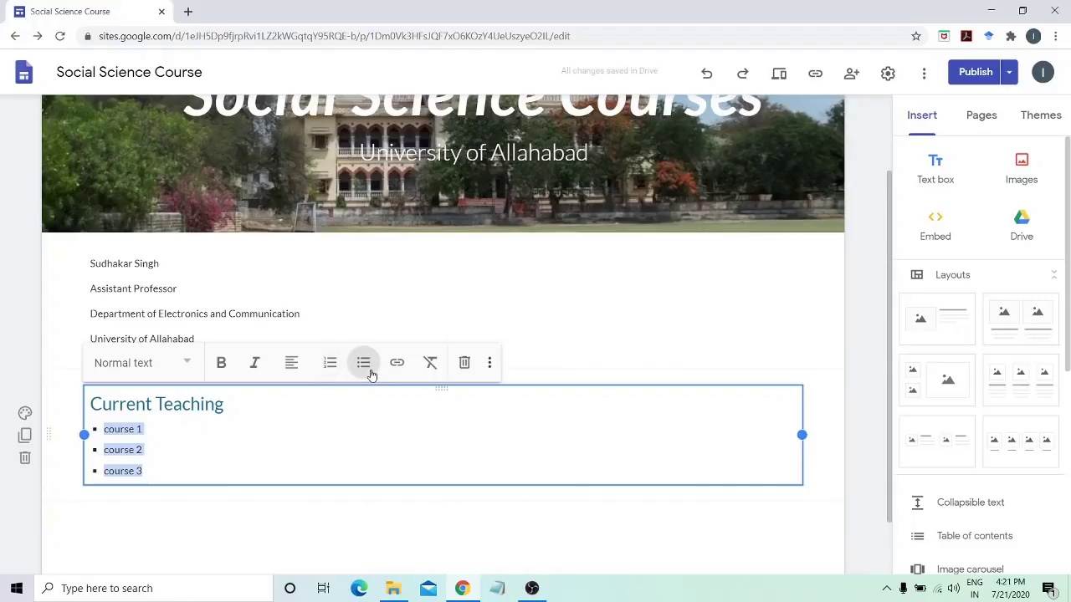
pyautogui.click(870, 464)
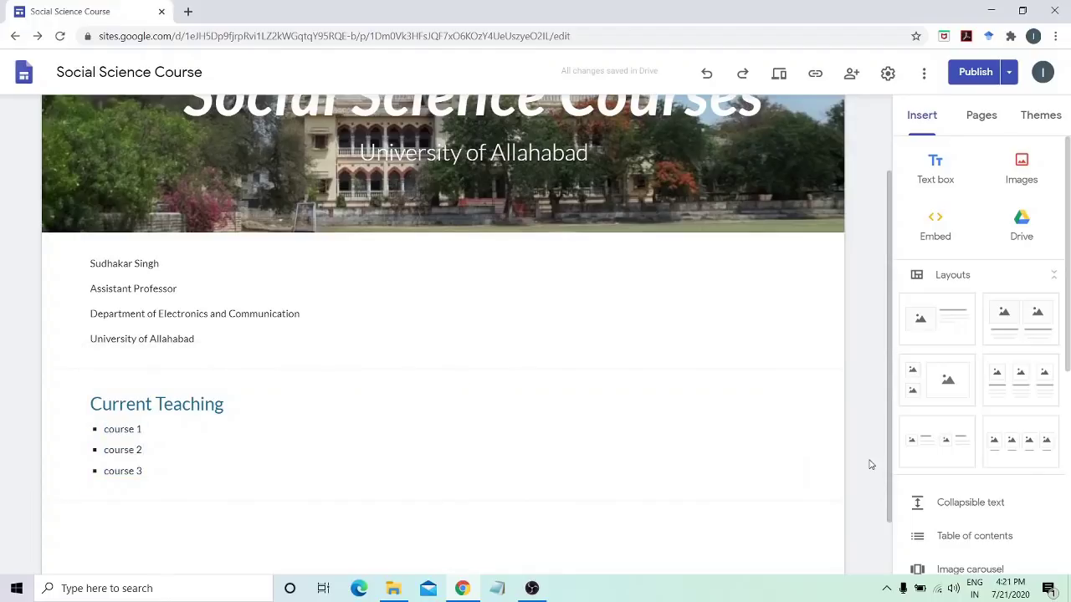
pyautogui.scroll(-1, 870, 464)
pyautogui.click(633, 588)
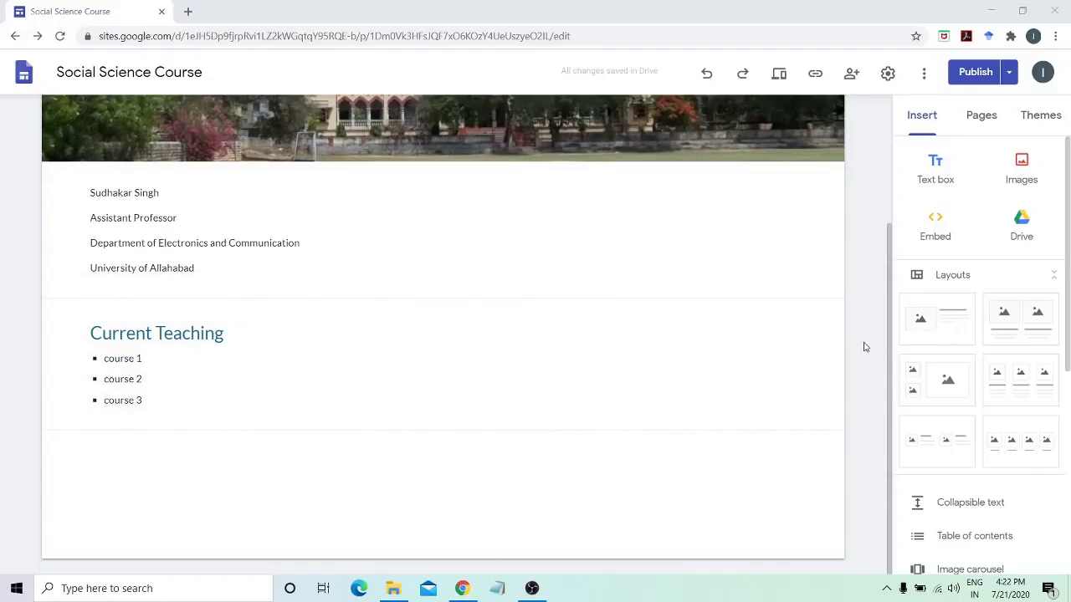
pyautogui.click(1030, 179)
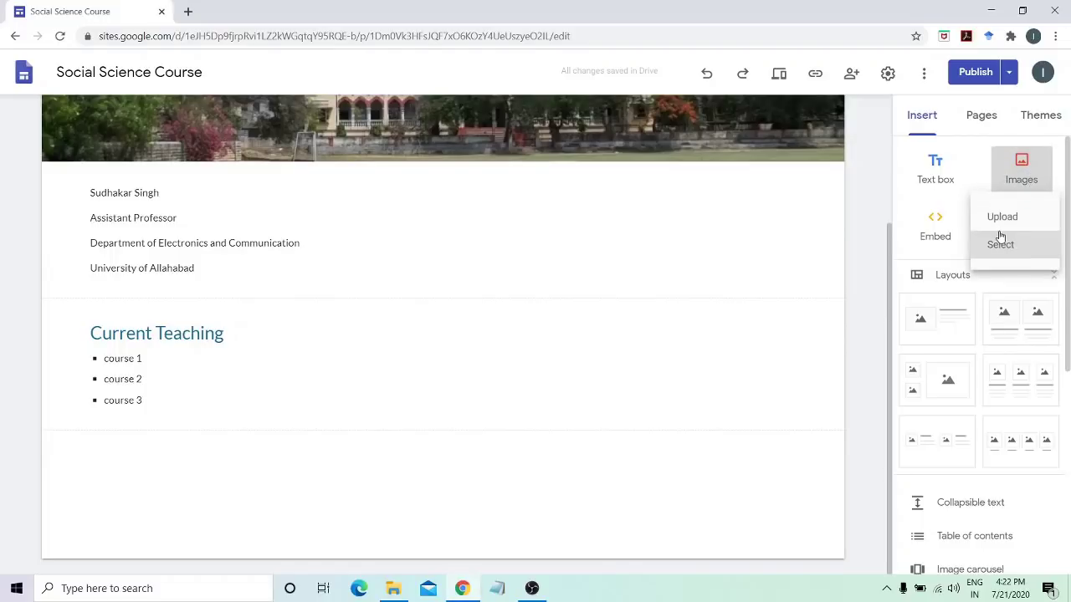
pyautogui.click(1015, 226)
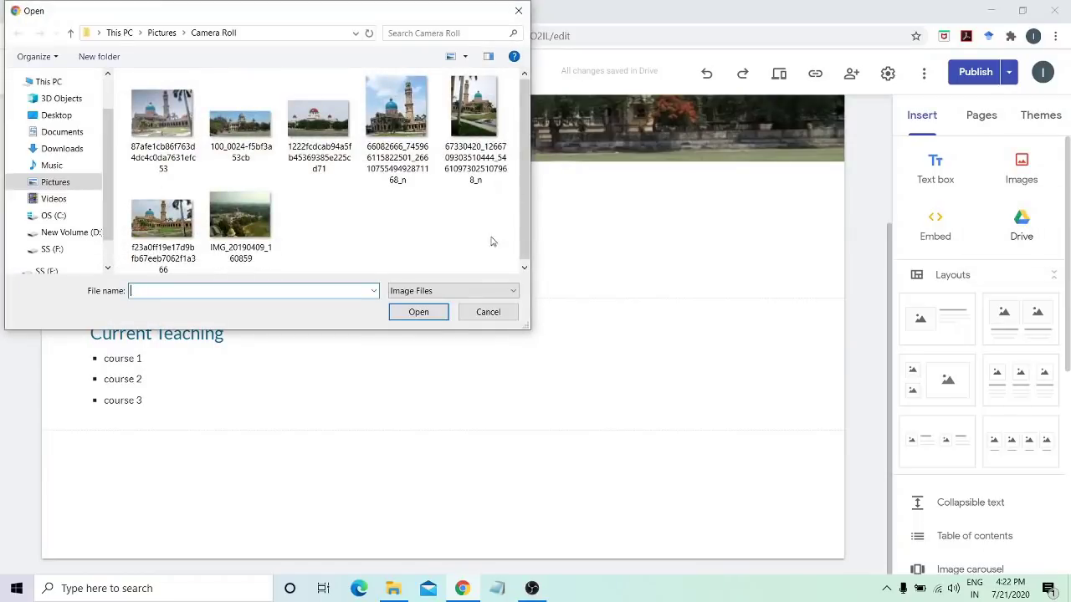
pyautogui.click(489, 311)
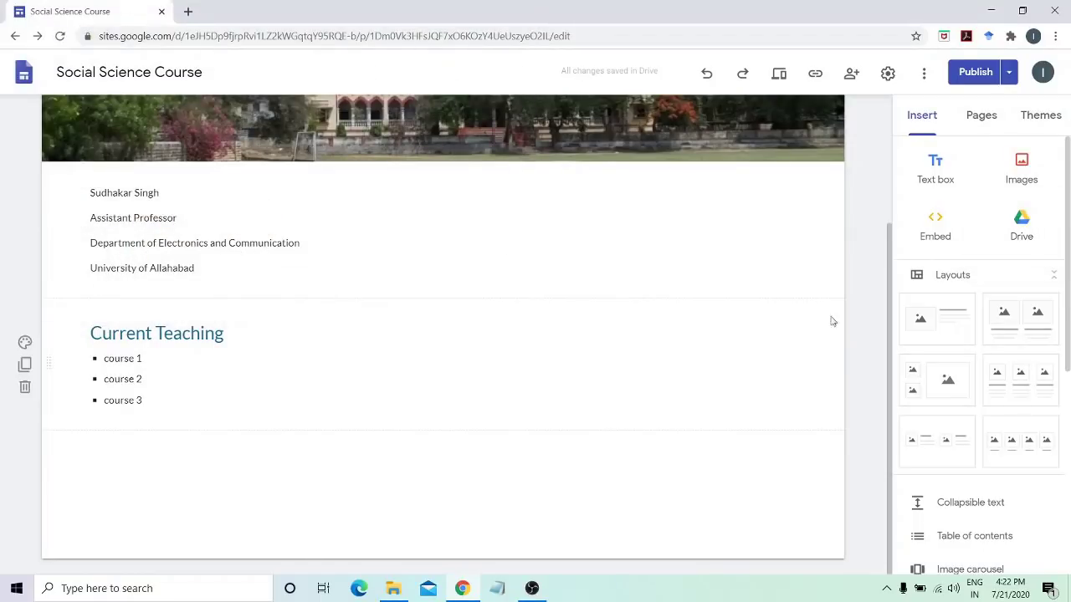
pyautogui.click(1022, 227)
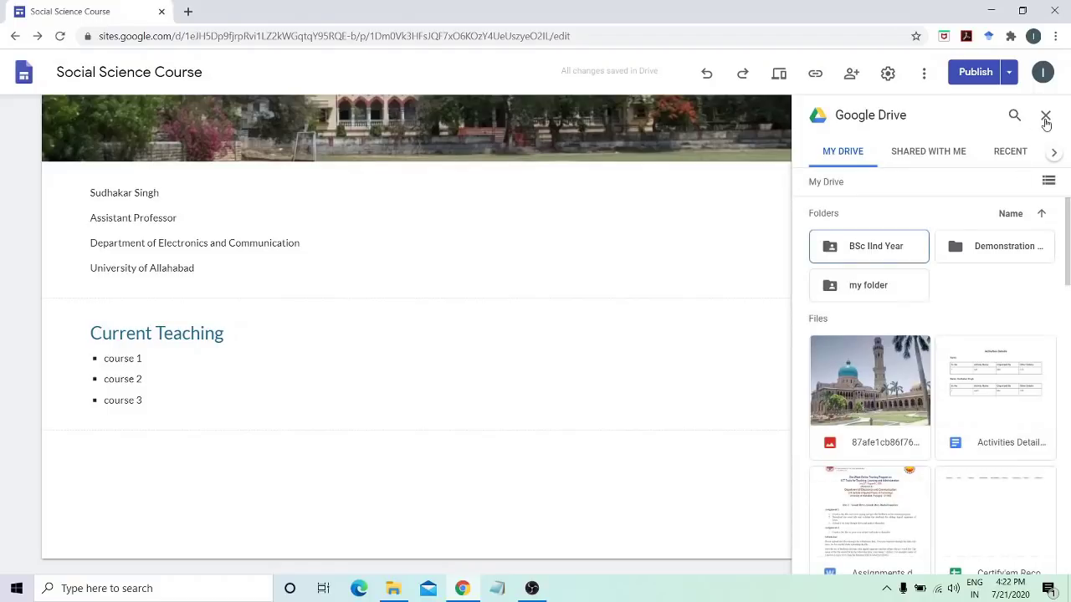
pyautogui.click(1046, 116)
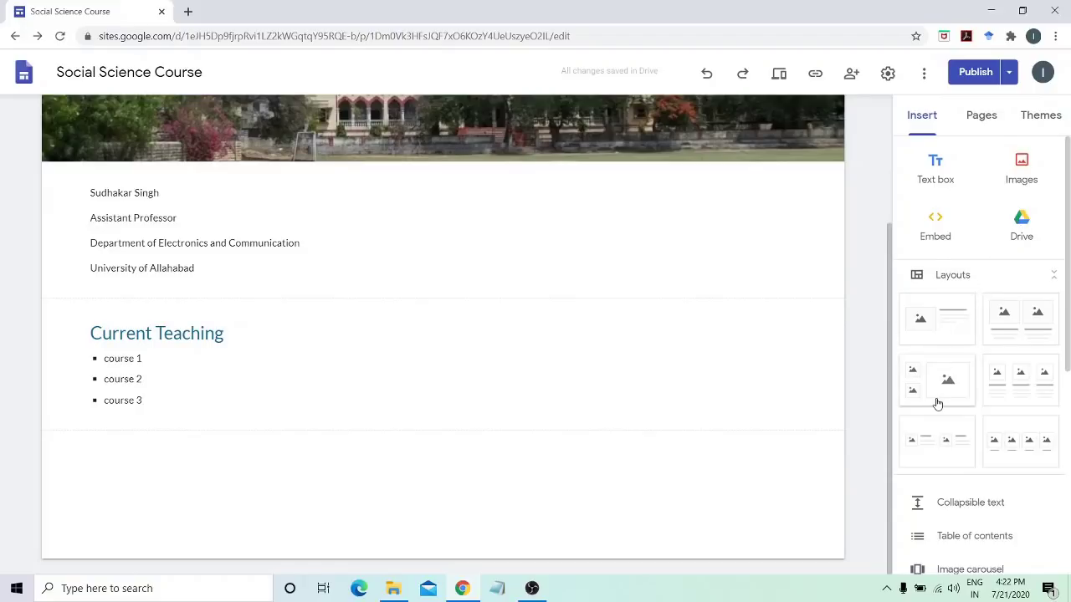
# Add the image-with-text layout section below the Current Teaching list
pyautogui.scroll(-1, 937, 405)
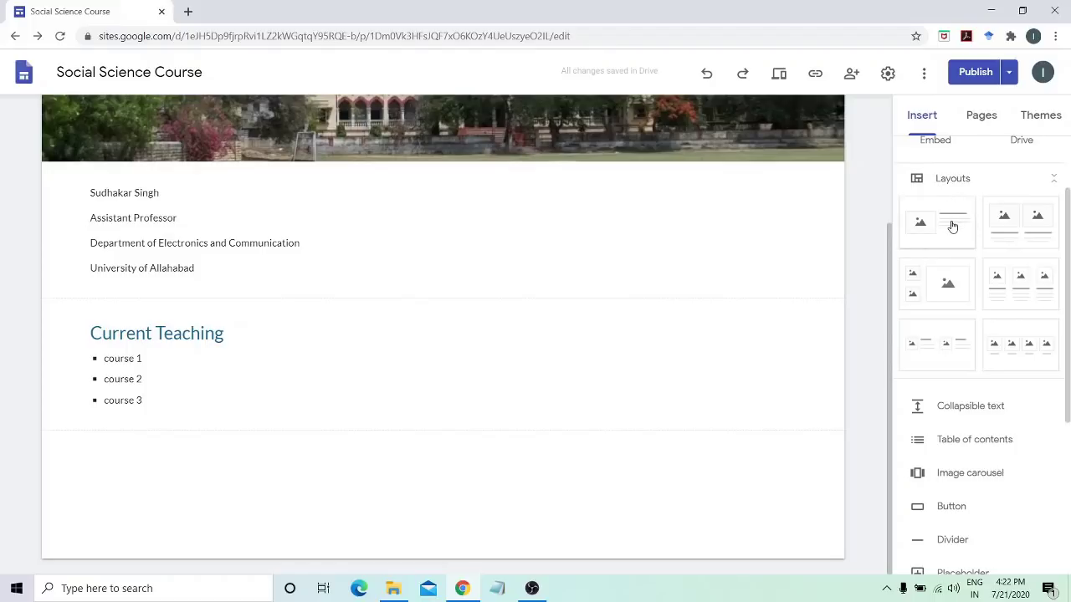
pyautogui.click(952, 227)
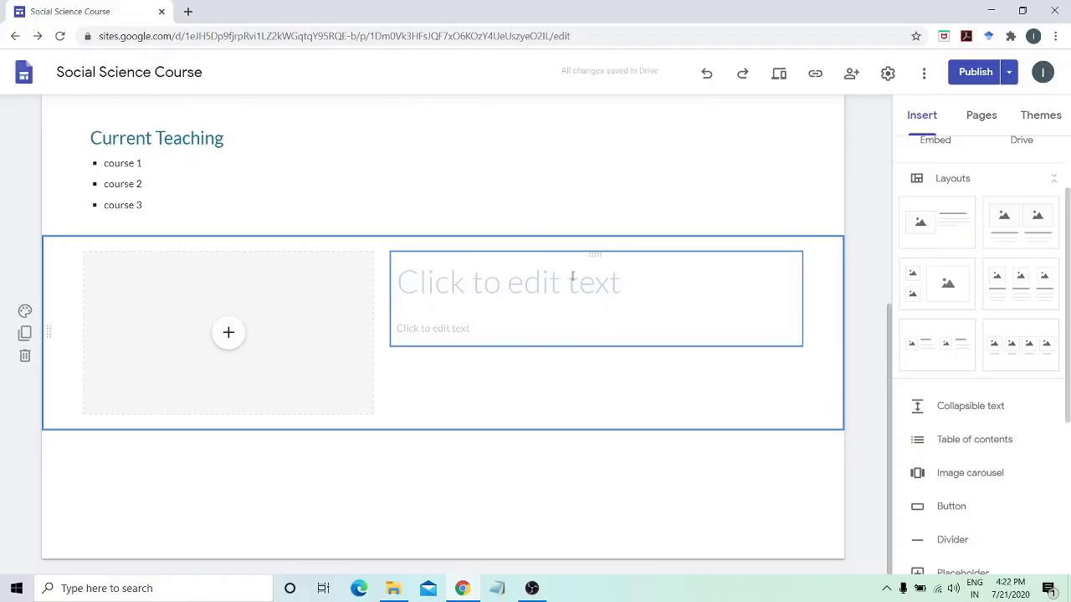
# Upload the domed university building photo into the layout's image placeholder
pyautogui.click(235, 335)
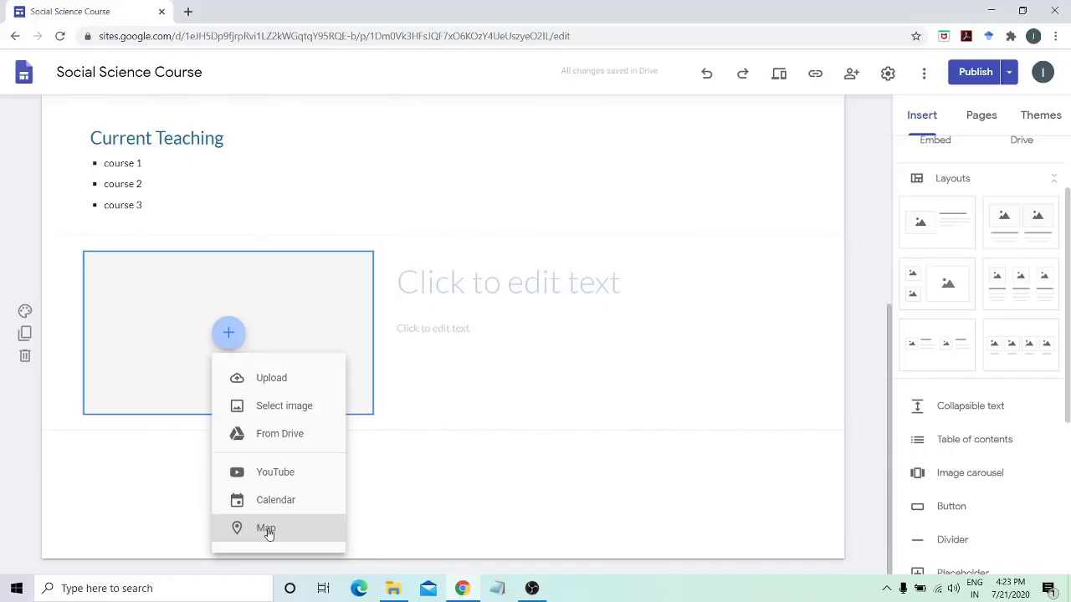
pyautogui.click(279, 402)
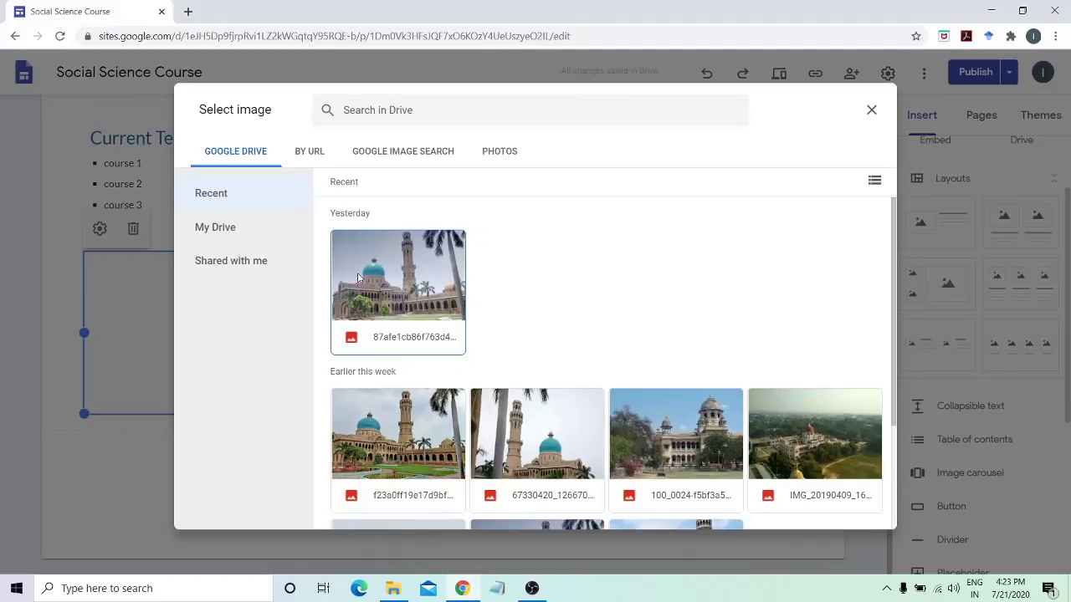
pyautogui.click(871, 113)
pyautogui.click(229, 332)
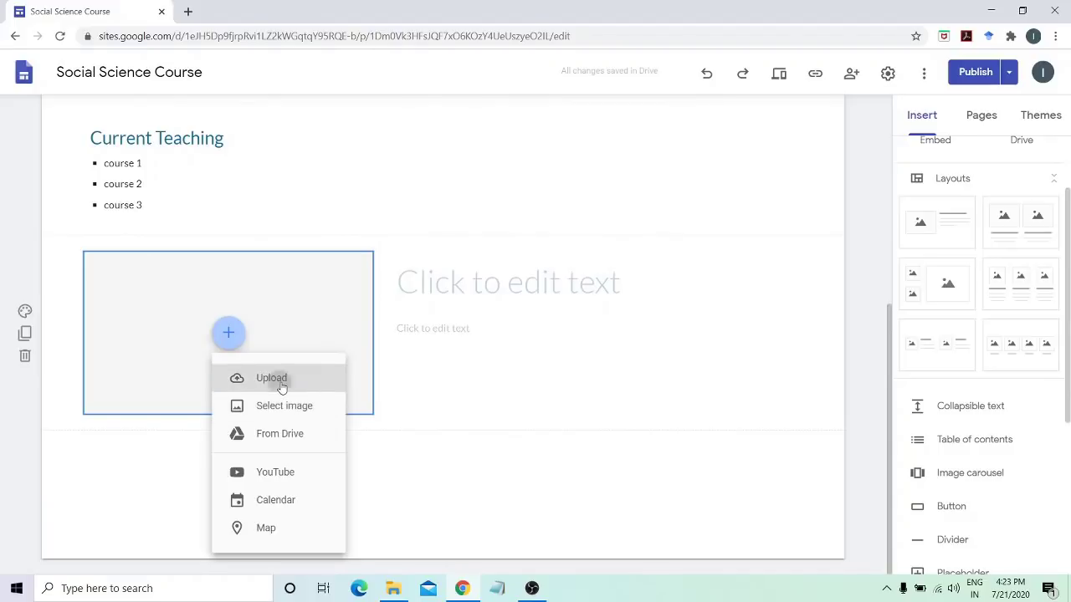
pyautogui.click(280, 380)
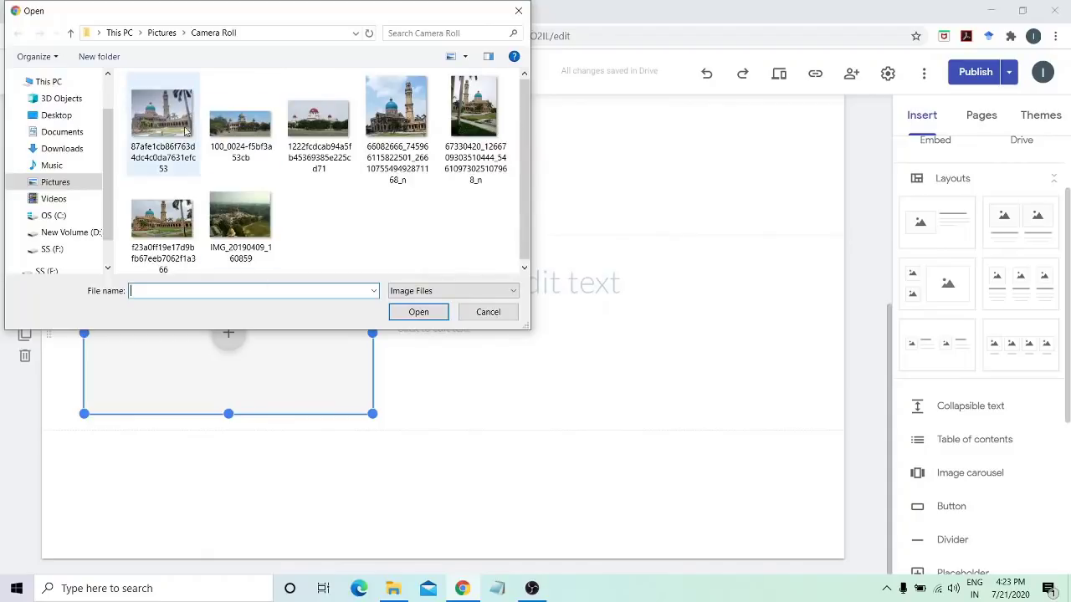
pyautogui.doubleClick(178, 128)
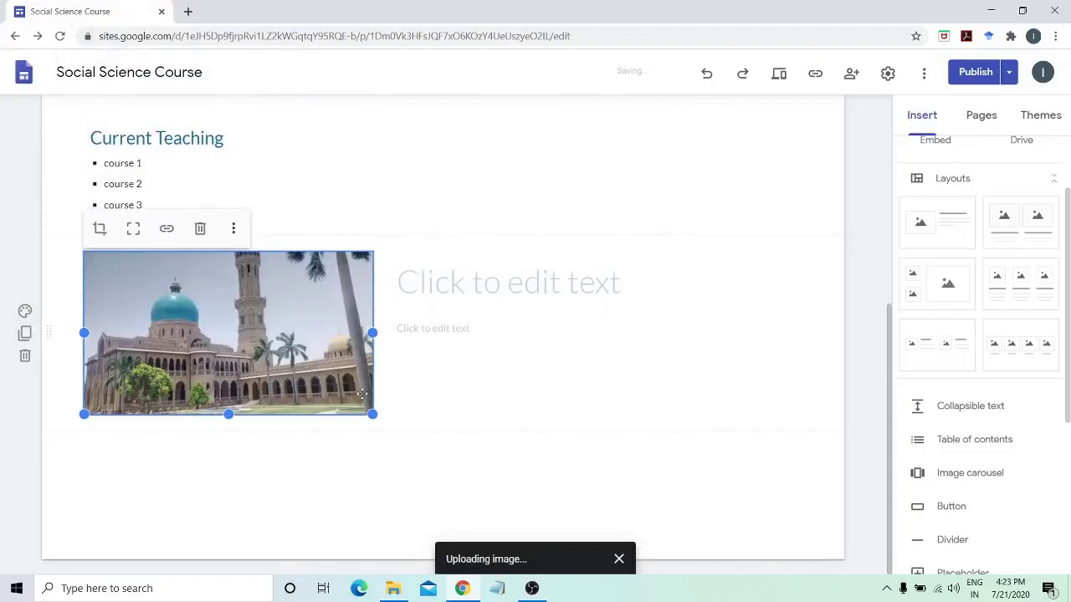
# Enter 'University of Allahabad' as the title beside the photo and style it as Heading
pyautogui.click(527, 281)
pyautogui.write('Uni')
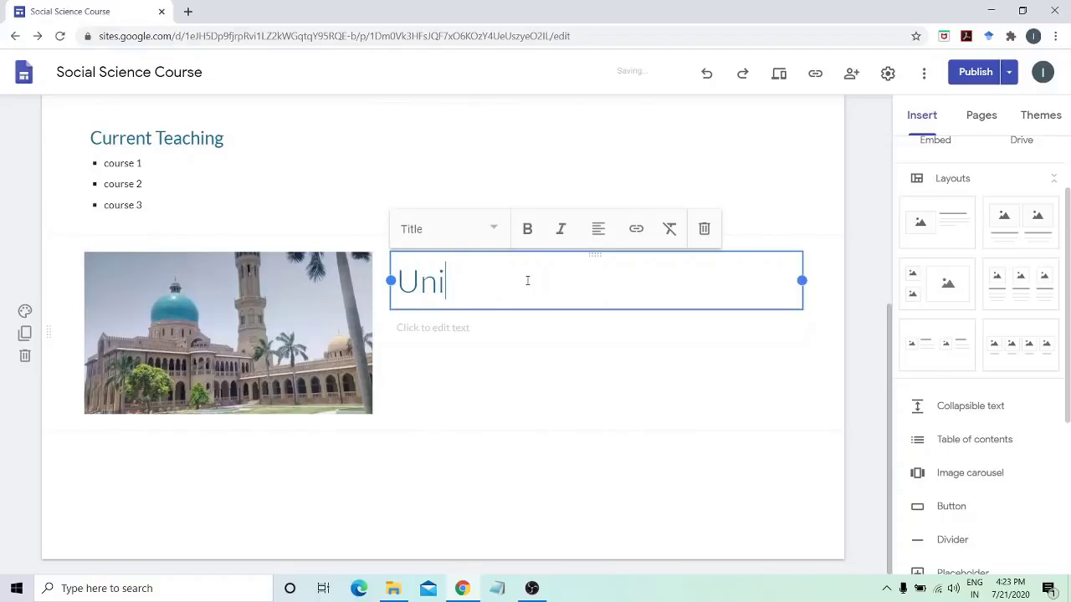
pyautogui.write('versity of ')
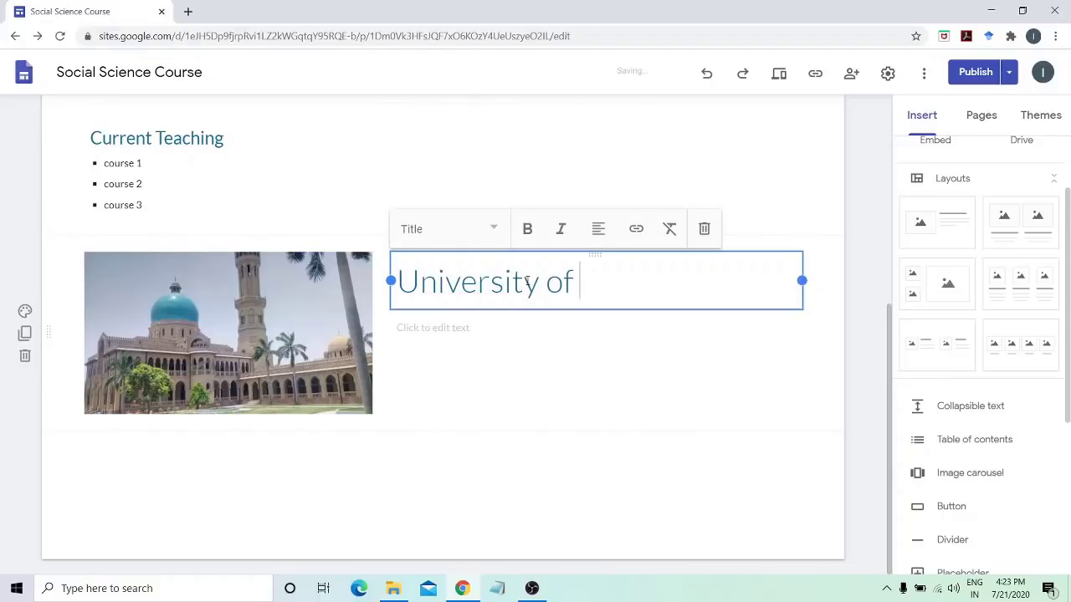
pyautogui.write('Allahabad')
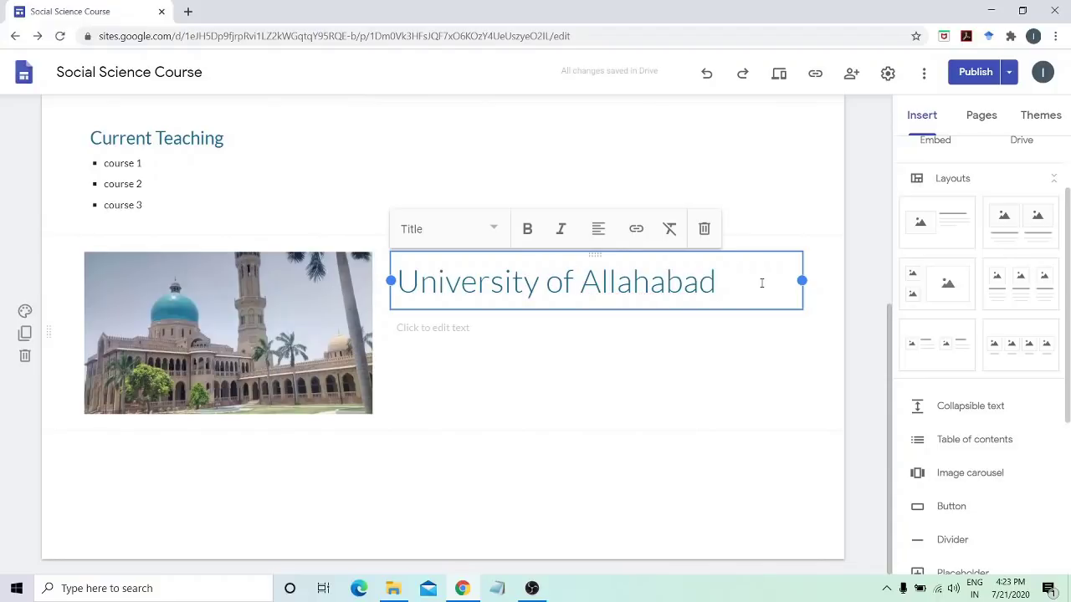
pyautogui.moveTo(761, 283); pyautogui.dragTo(377, 270)
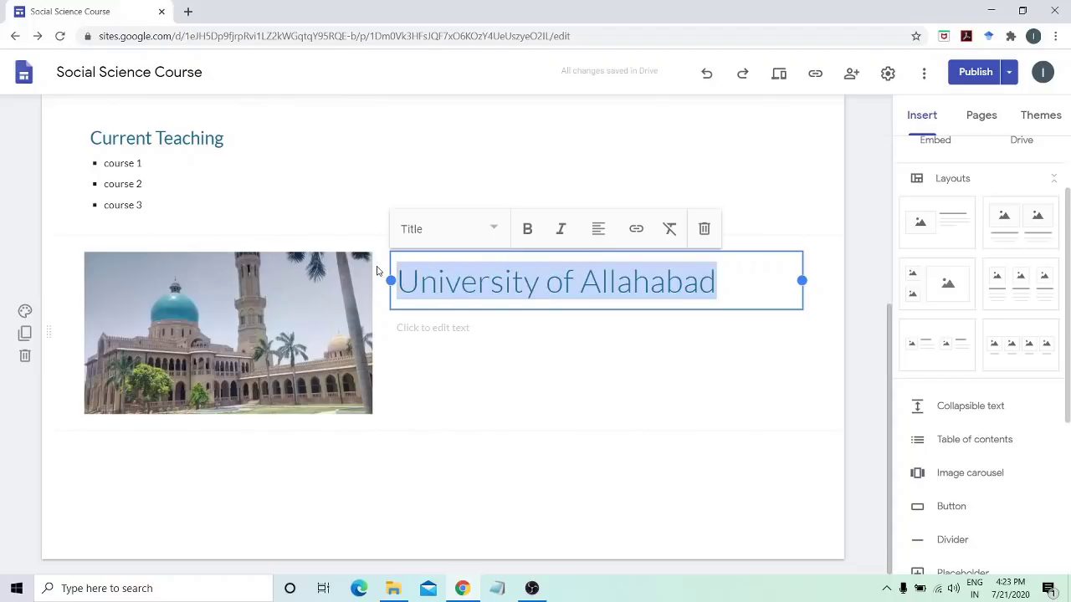
pyautogui.click(417, 230)
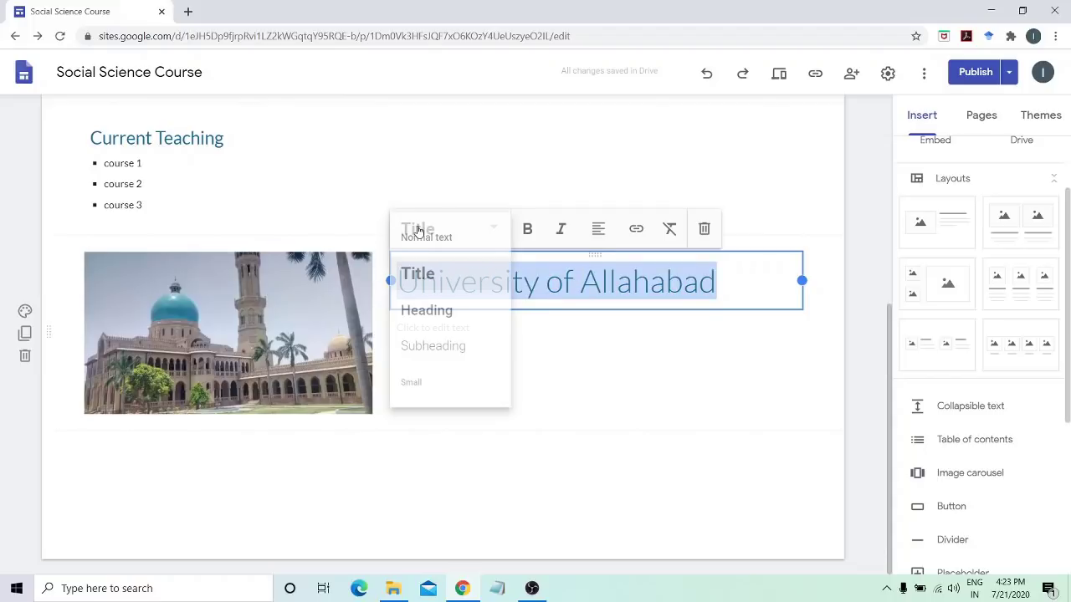
pyautogui.click(426, 310)
pyautogui.click(870, 369)
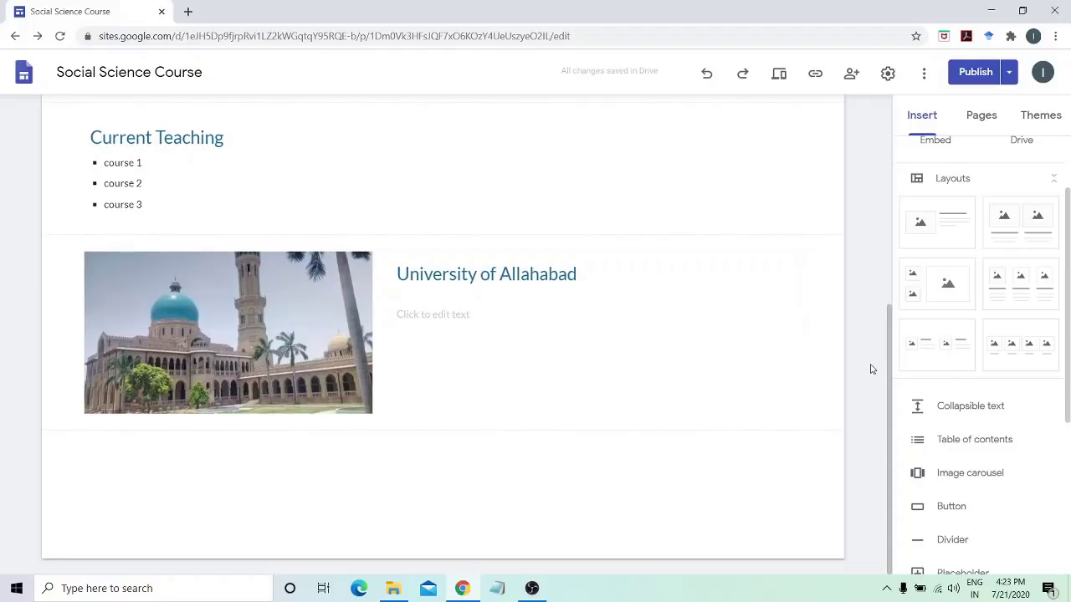
# Insert the two-image layout section, browsing the image picker but leaving both slots empty
pyautogui.click(1022, 232)
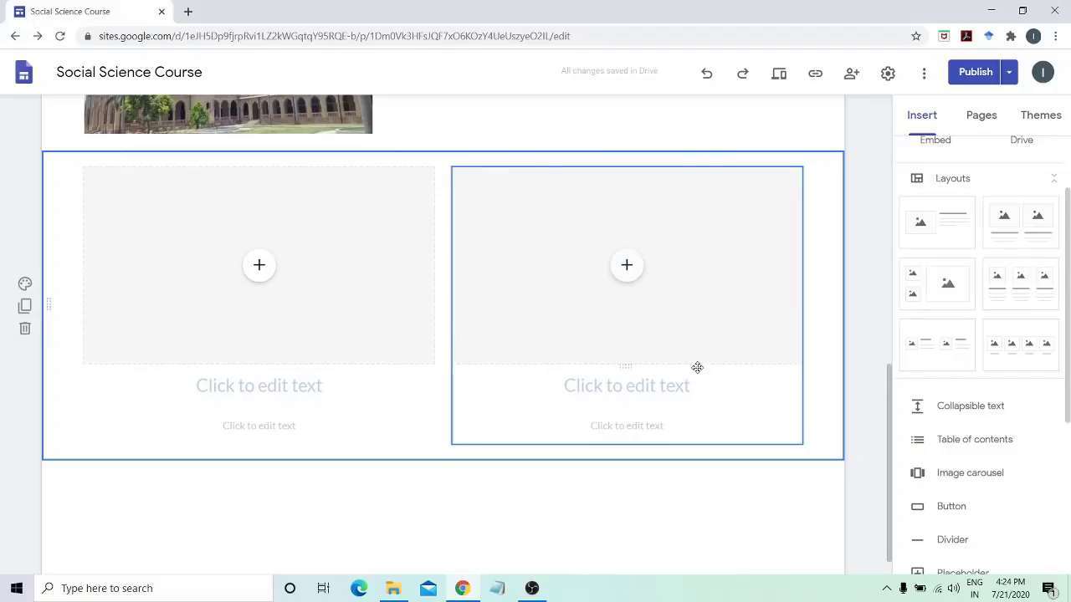
pyautogui.click(259, 265)
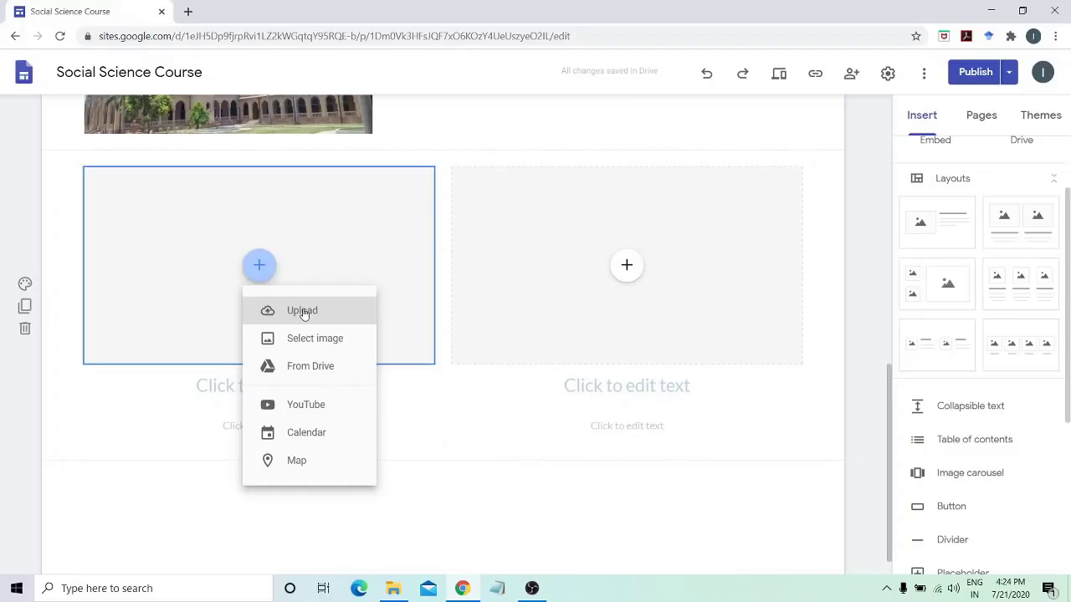
pyautogui.click(313, 343)
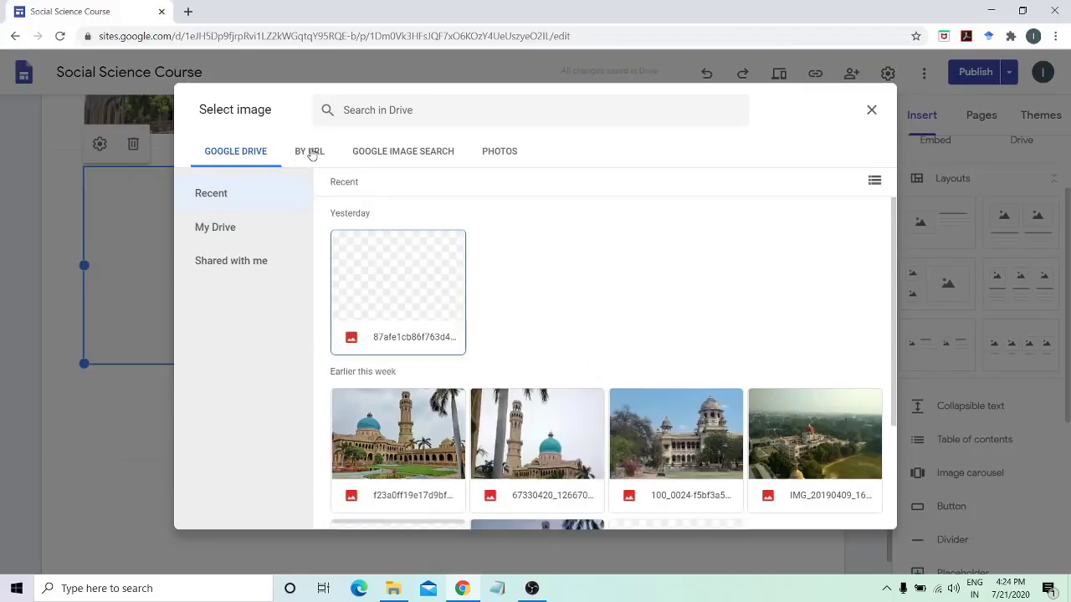
pyautogui.click(376, 157)
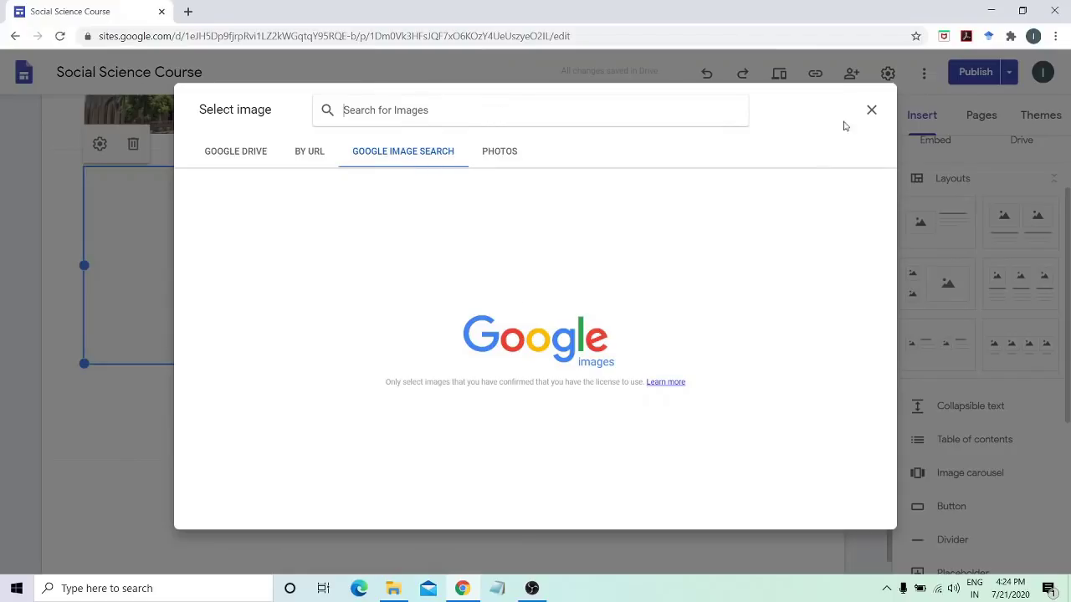
pyautogui.click(871, 109)
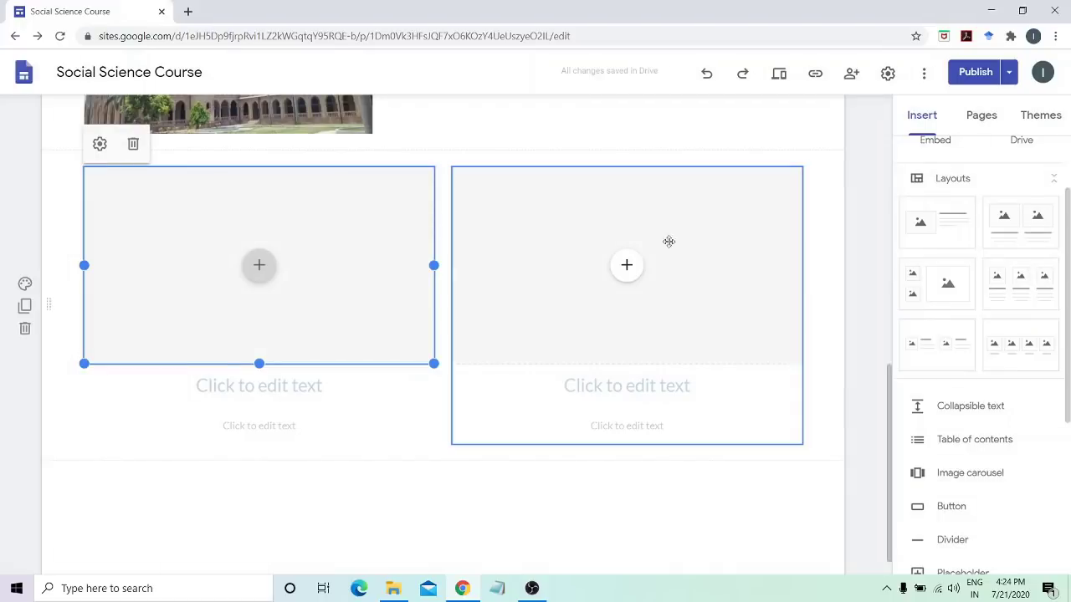
pyautogui.click(633, 260)
pyautogui.click(868, 357)
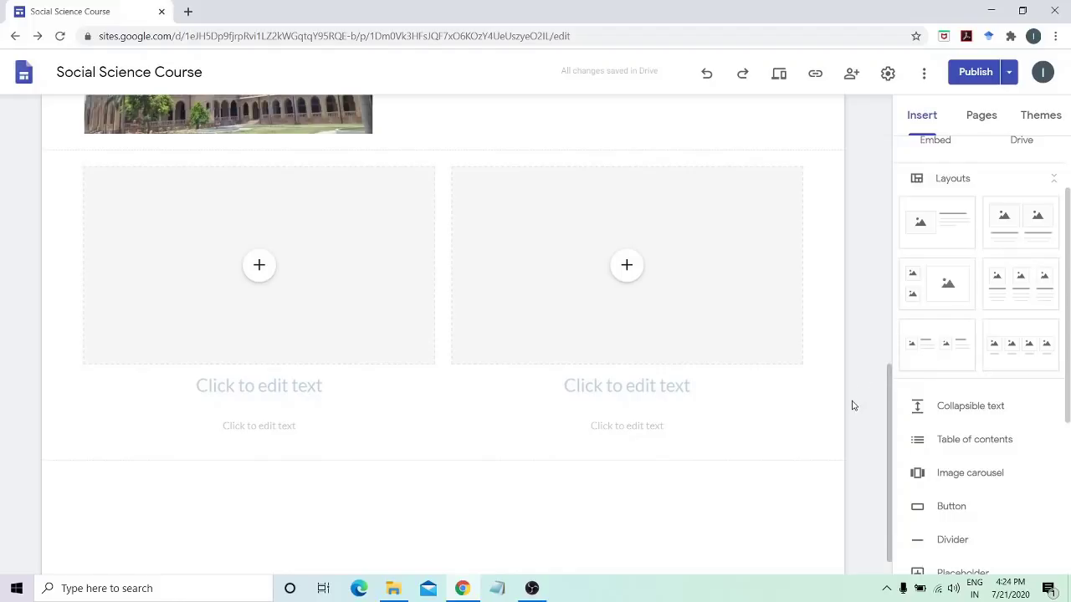
# Insert a collapsible text block at the page bottom titled 'Publication'
pyautogui.scroll(-1, 851, 408)
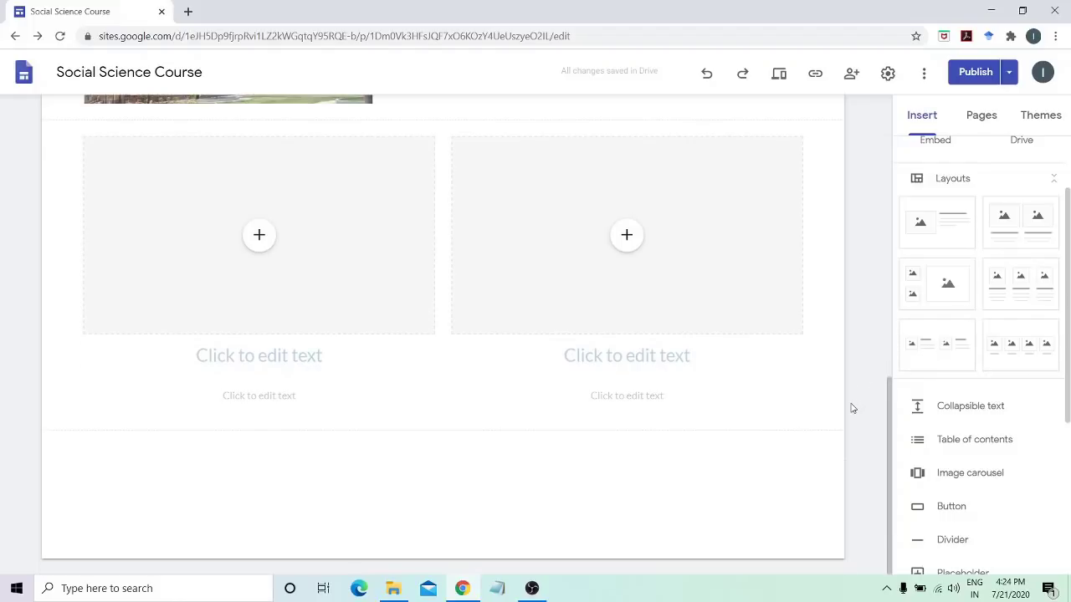
pyautogui.click(964, 407)
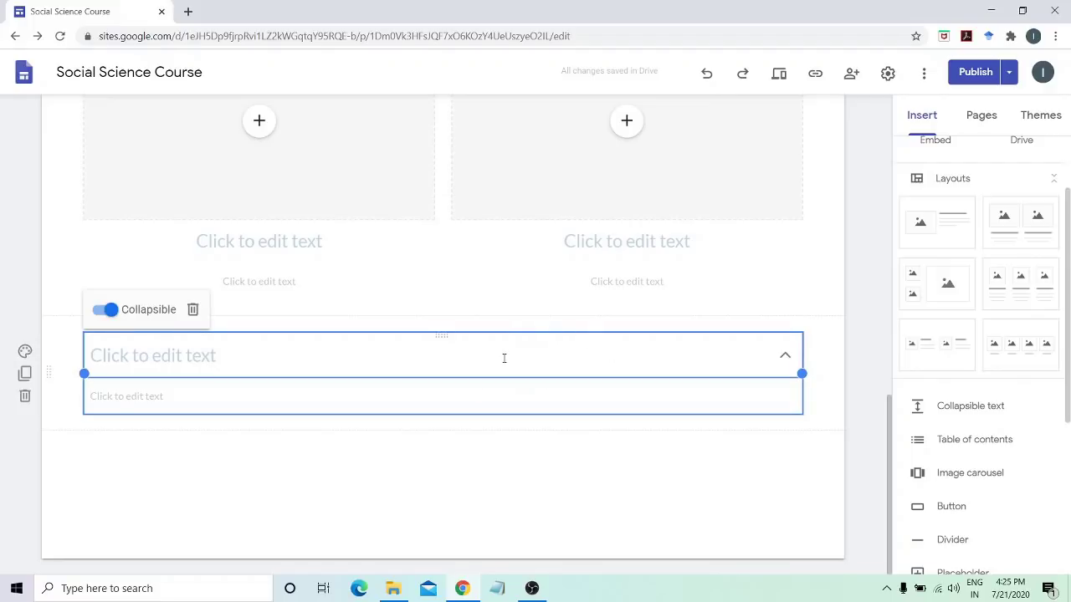
pyautogui.click(206, 364)
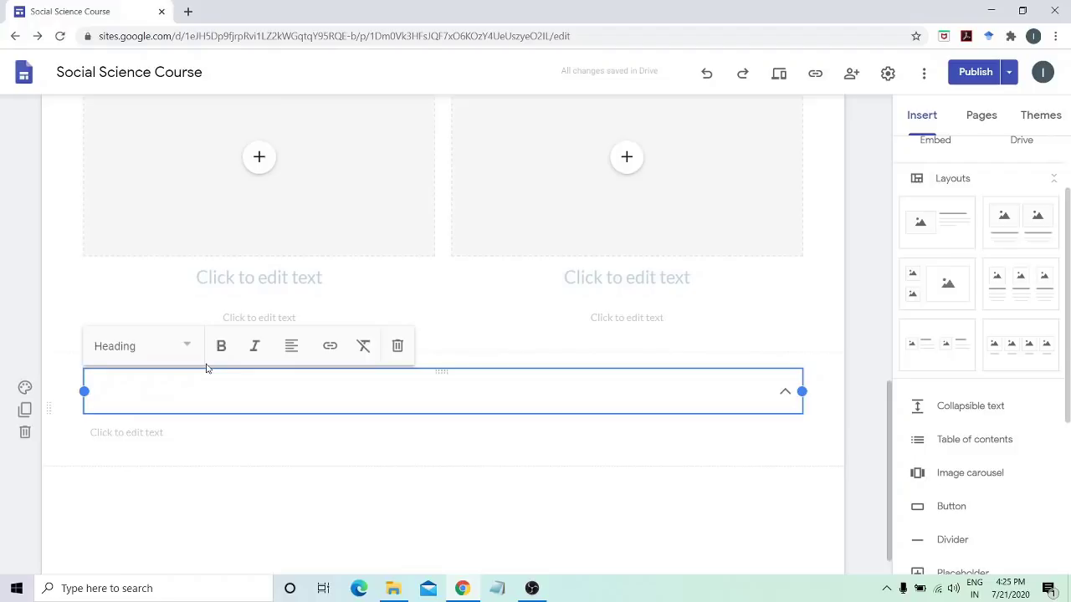
pyautogui.write('Pub')
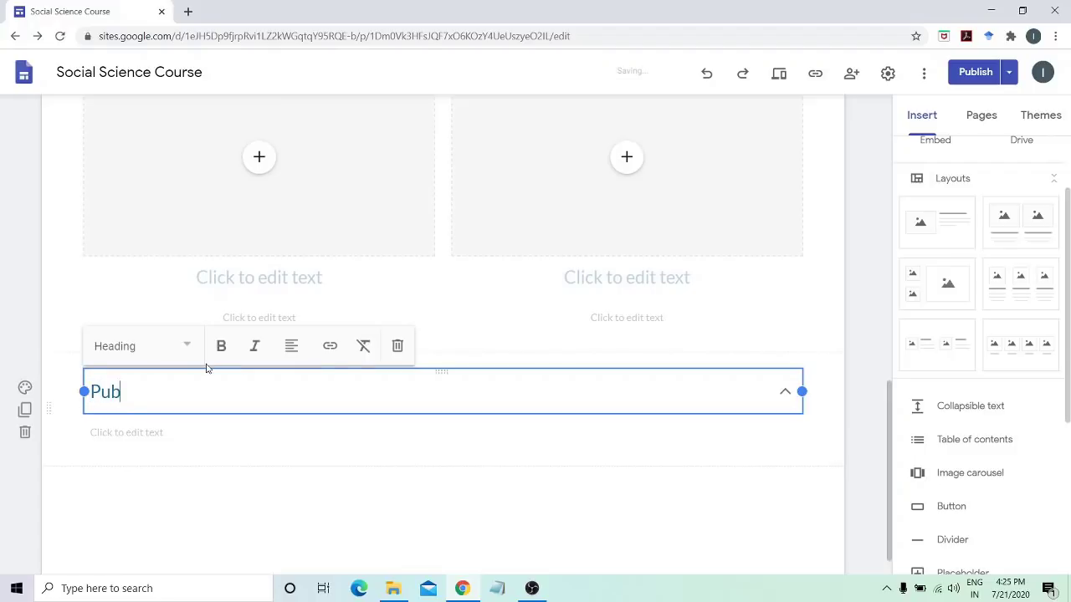
pyautogui.write('licaton')
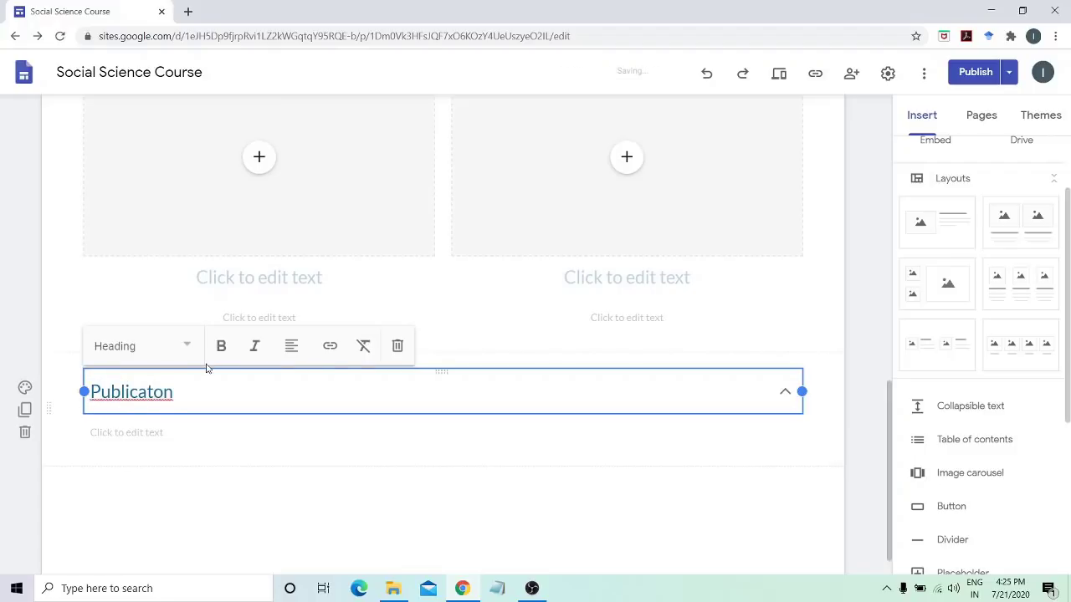
pyautogui.write('s')
pyautogui.press('BackSpace')
pyautogui.press('BackSpace')
pyautogui.press('BackSpace')
pyautogui.press('BackSpace')
pyautogui.press('BackSpace')
pyautogui.press('BackSpace')
pyautogui.write('cation')
# Fill the collapsible body with 'publication', 'publication 2' and 'publication 3' on separate lines
pyautogui.click(151, 433)
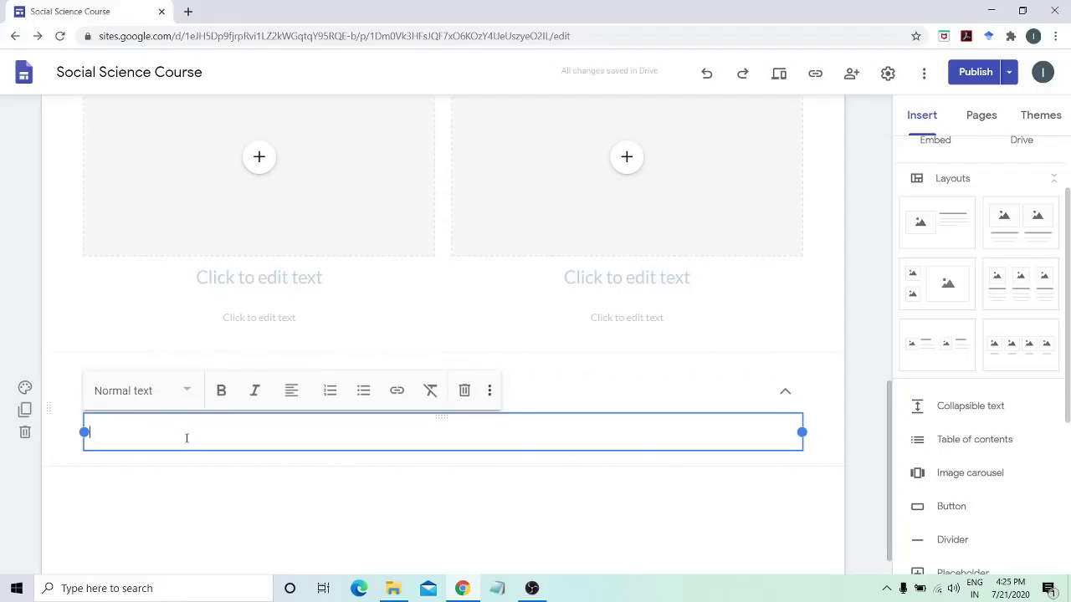
pyautogui.write('pu')
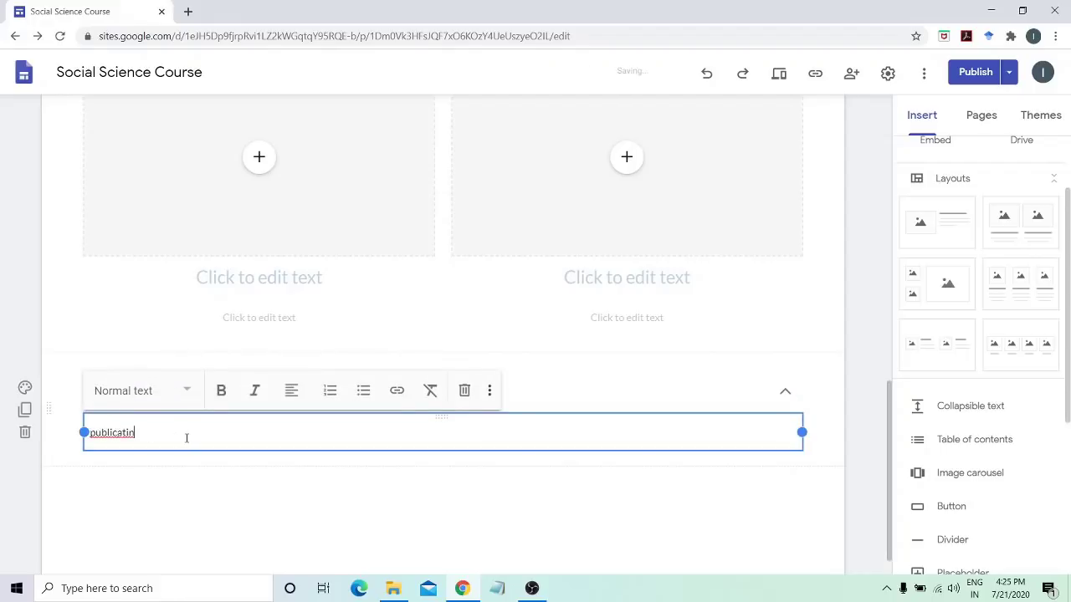
pyautogui.write('blication')
pyautogui.press('BackSpace')
pyautogui.write('on')
pyautogui.press('Return')
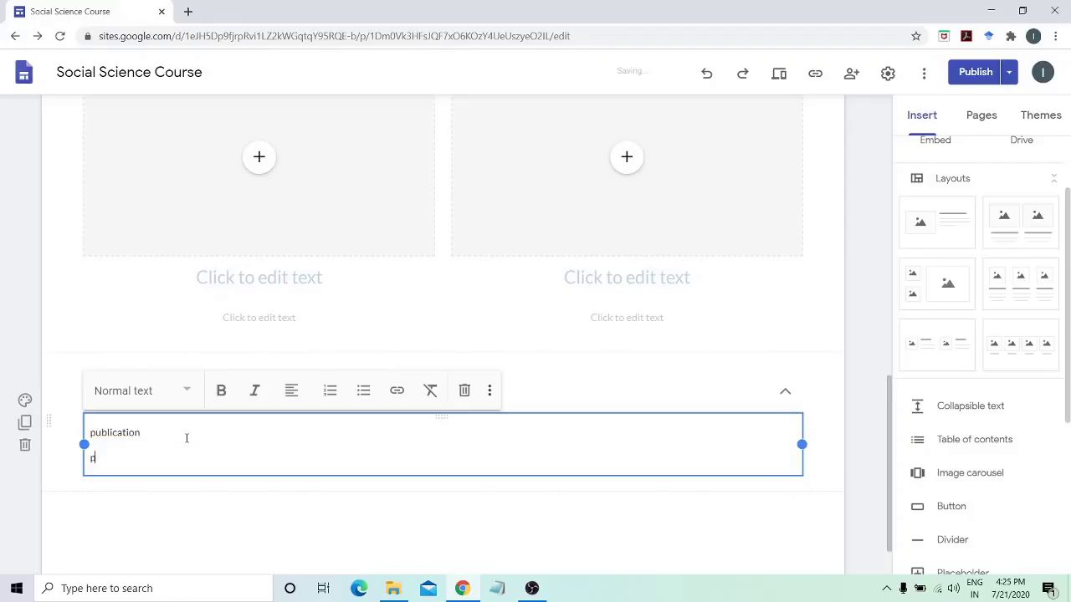
pyautogui.write('publication 2')
pyautogui.press('Return')
pyautogui.write('publica')
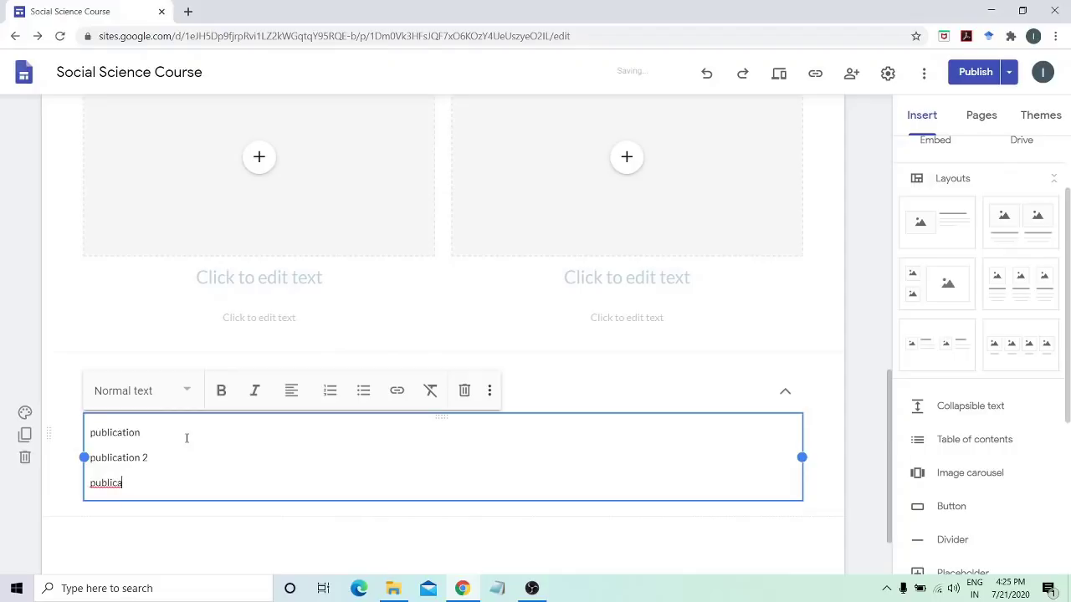
pyautogui.write('tion 3')
pyautogui.press('Return')
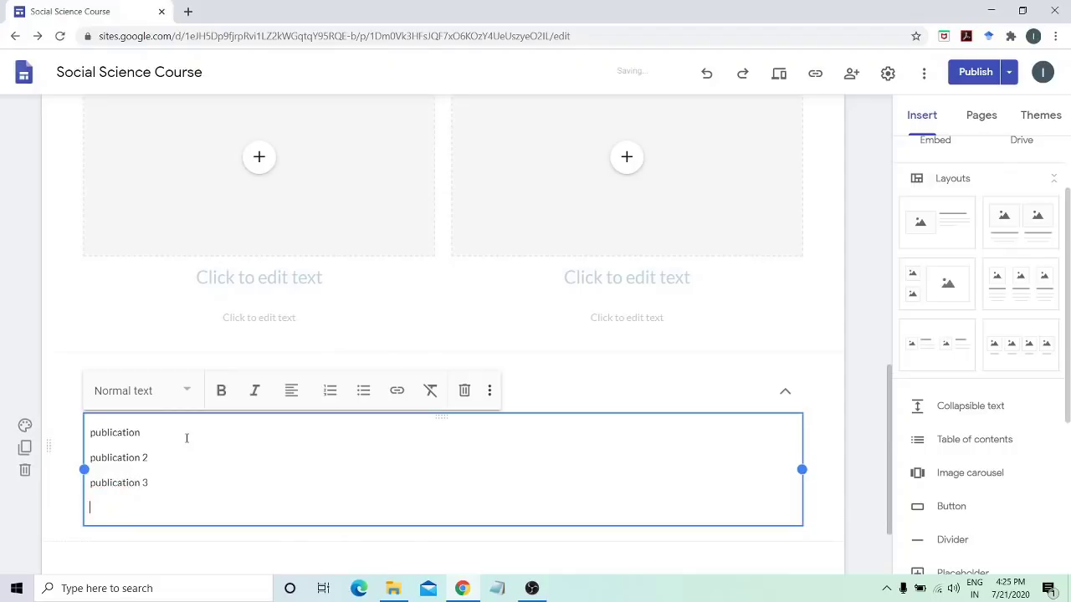
# Expand and collapse the Publication section to check its three items
pyautogui.click(867, 460)
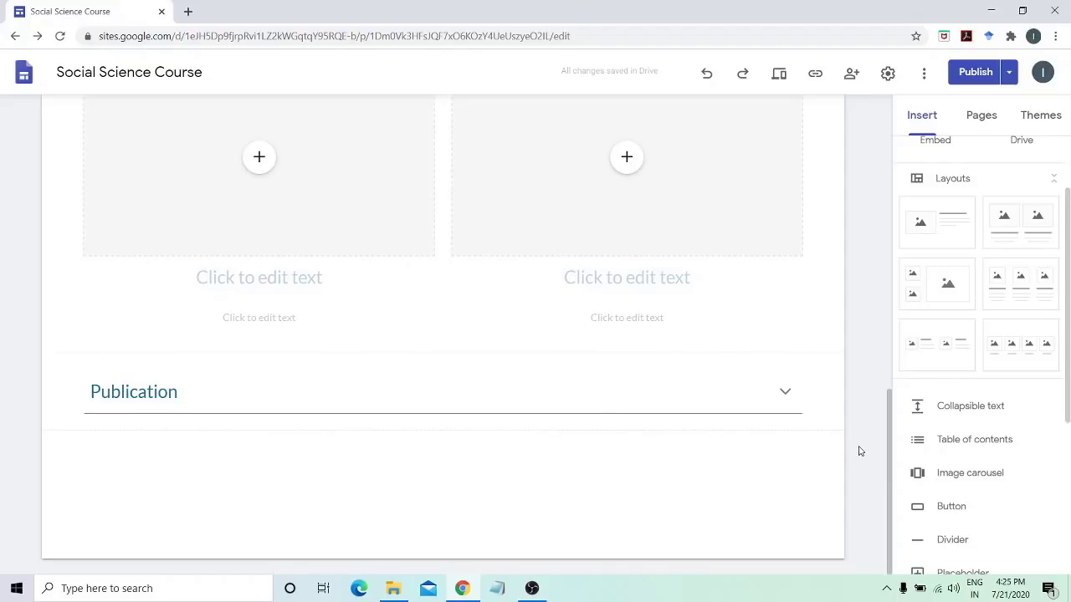
pyautogui.click(783, 393)
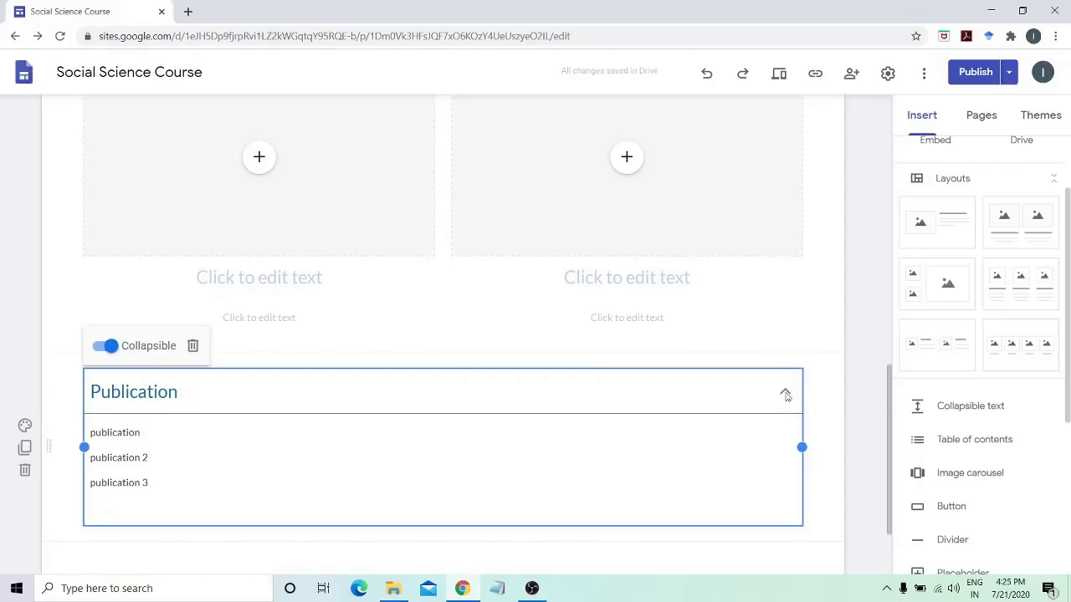
pyautogui.click(862, 401)
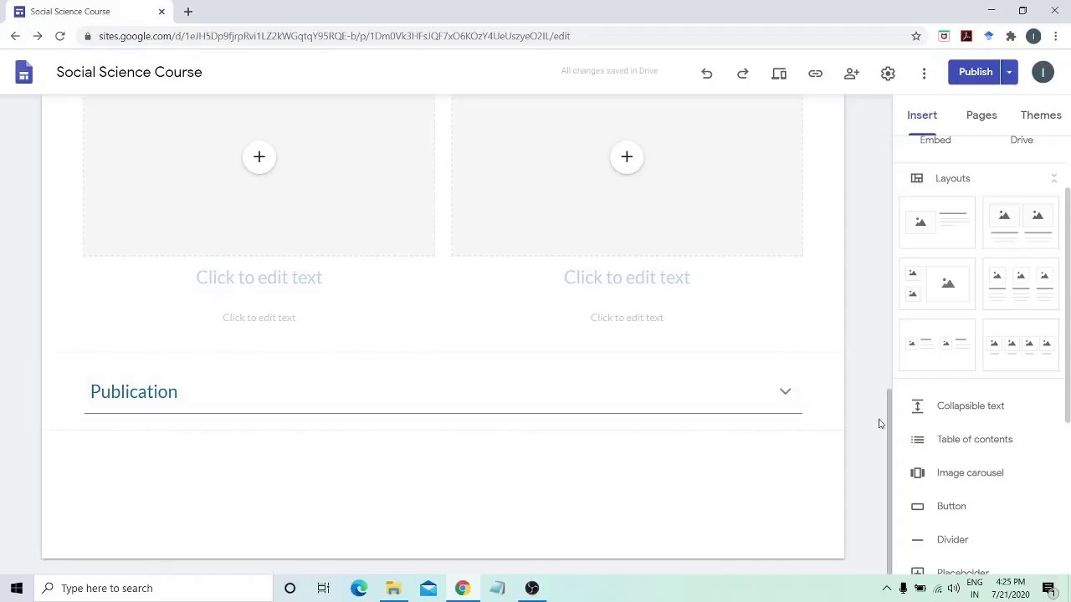
# Start an image carousel and upload two campus photos into it
pyautogui.scroll(-2, 879, 424)
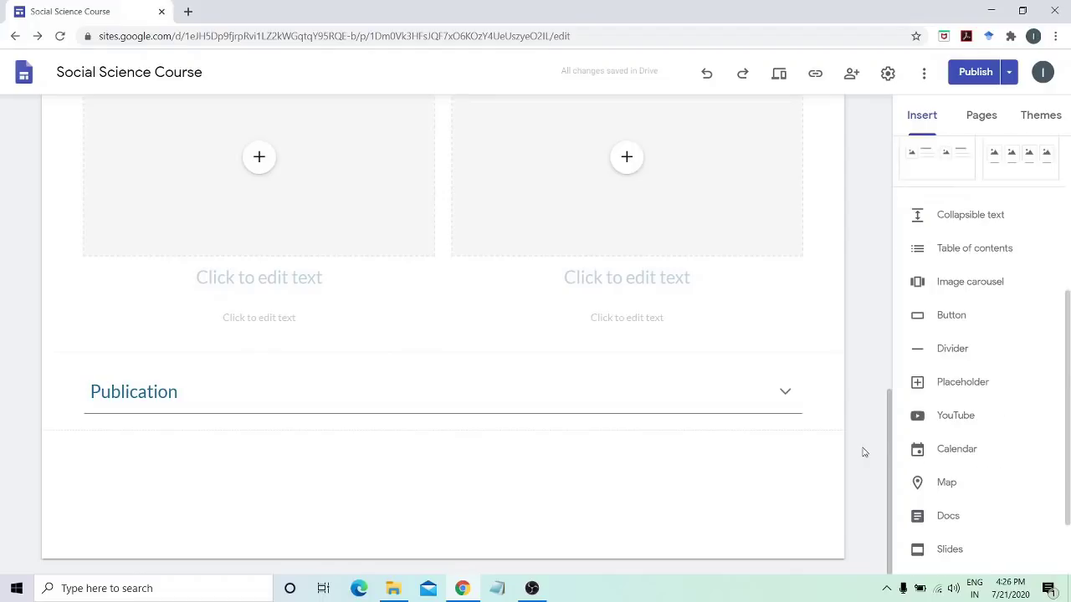
pyautogui.click(971, 283)
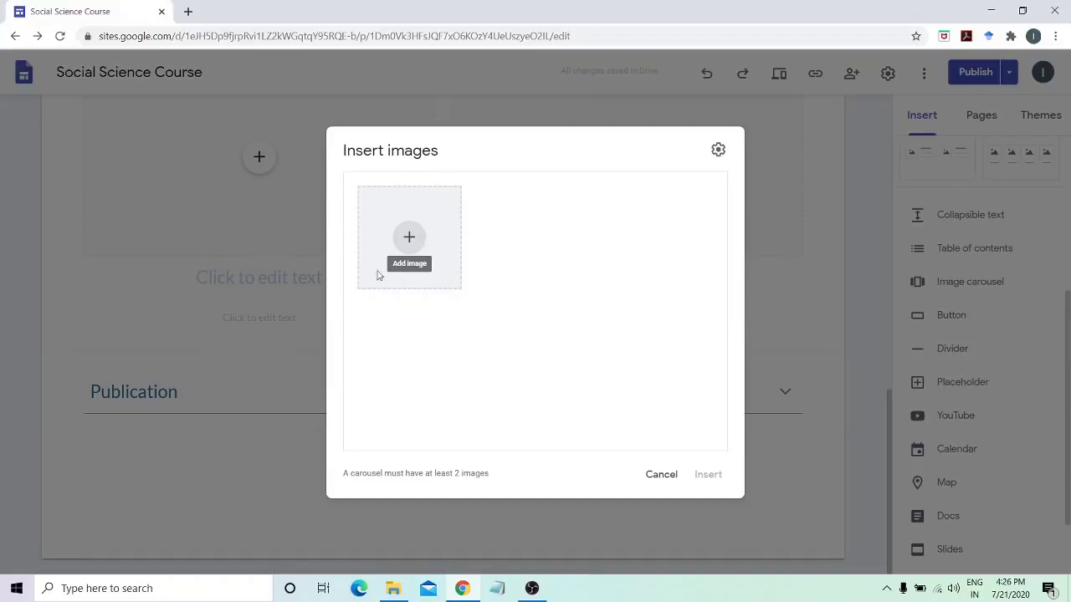
pyautogui.click(419, 245)
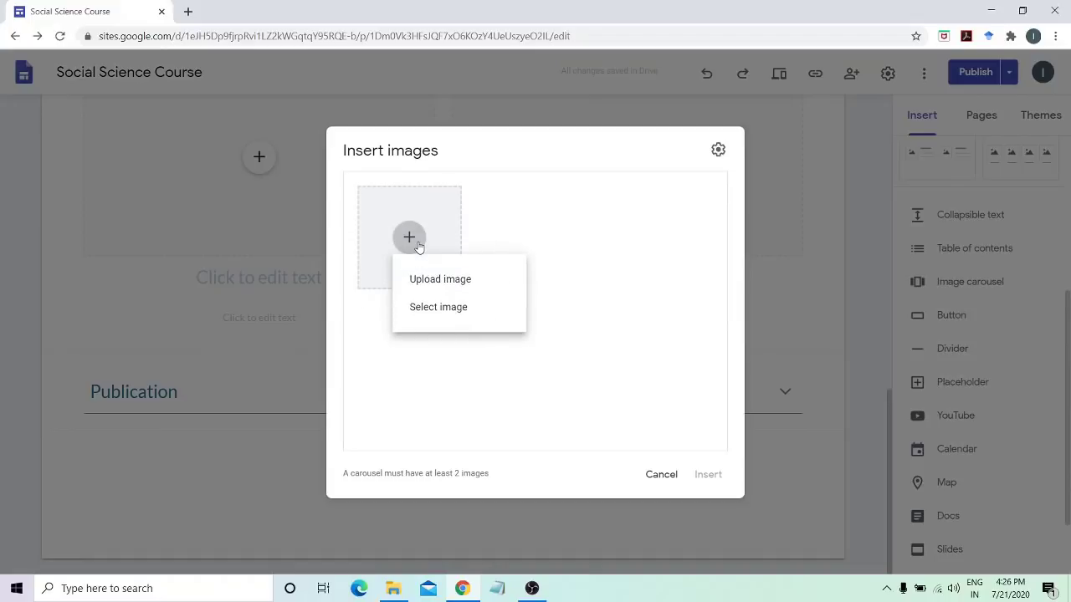
pyautogui.click(436, 284)
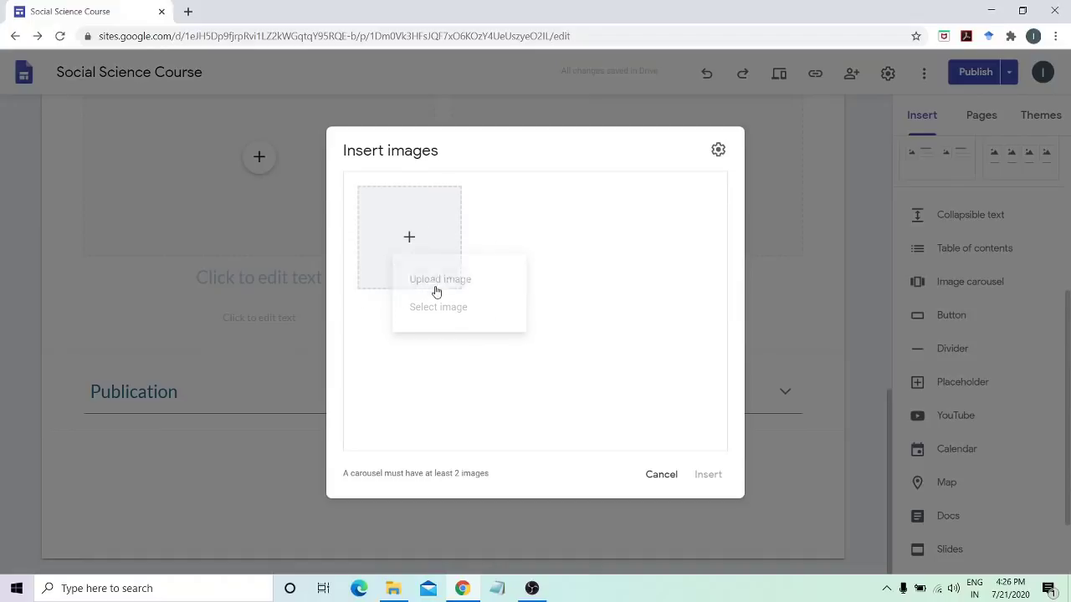
pyautogui.doubleClick(164, 140)
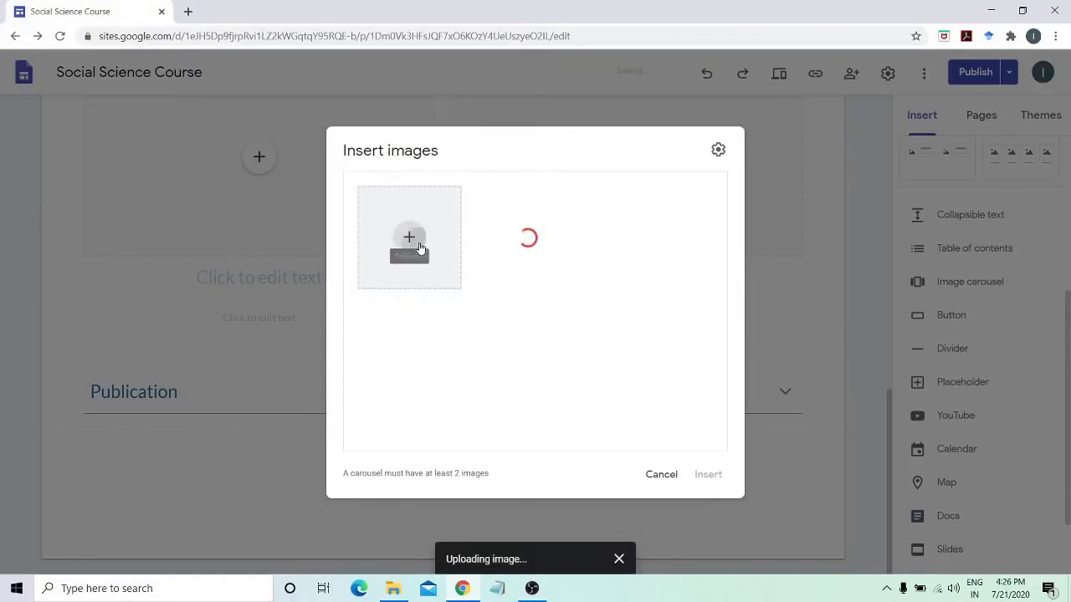
pyautogui.click(410, 239)
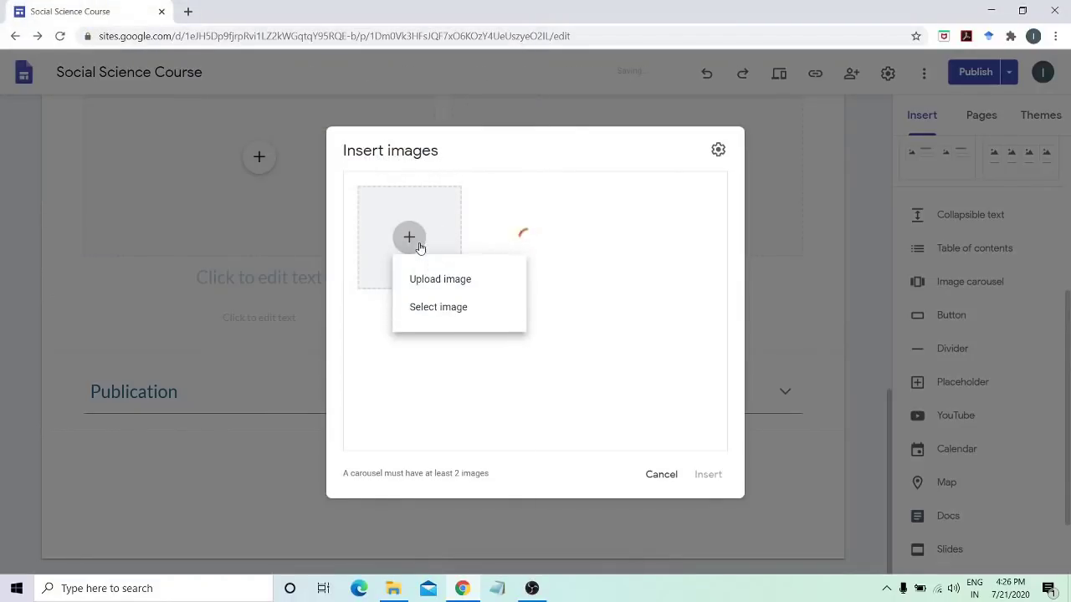
pyautogui.click(440, 280)
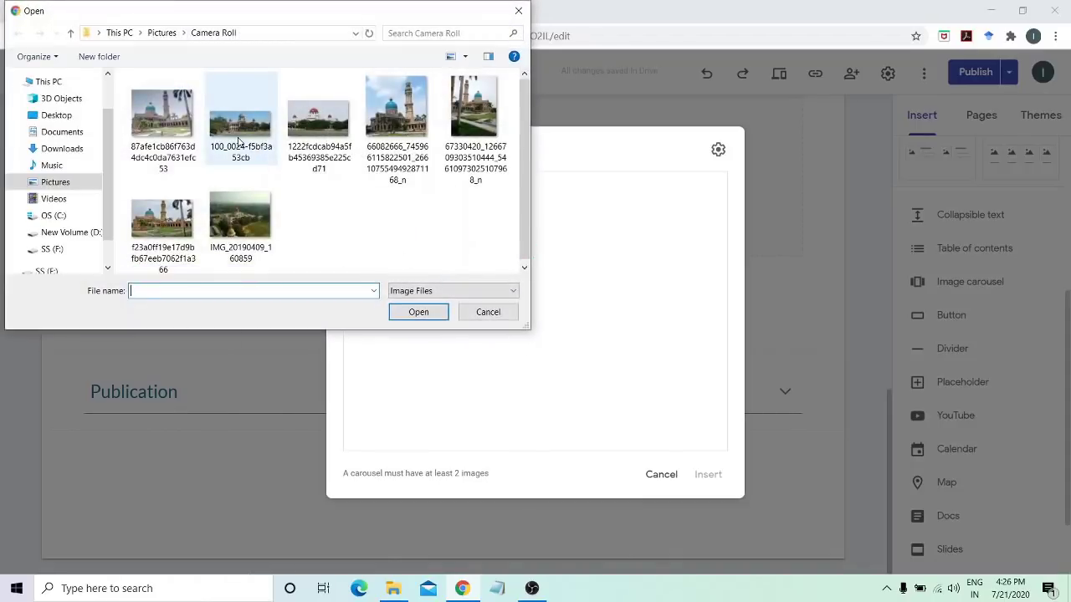
pyautogui.doubleClick(242, 142)
pyautogui.click(412, 242)
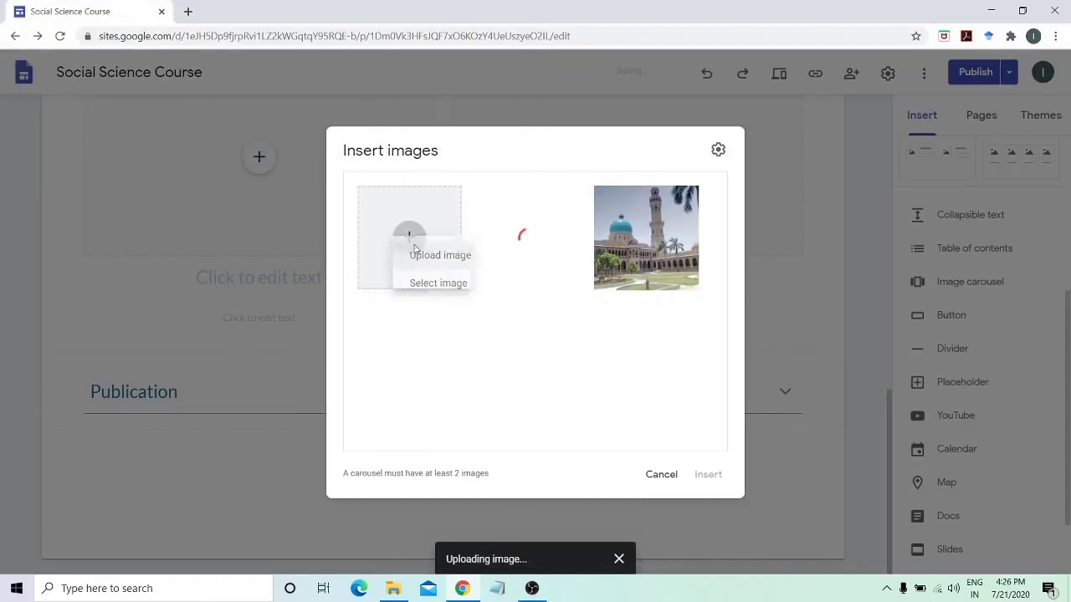
pyautogui.click(439, 280)
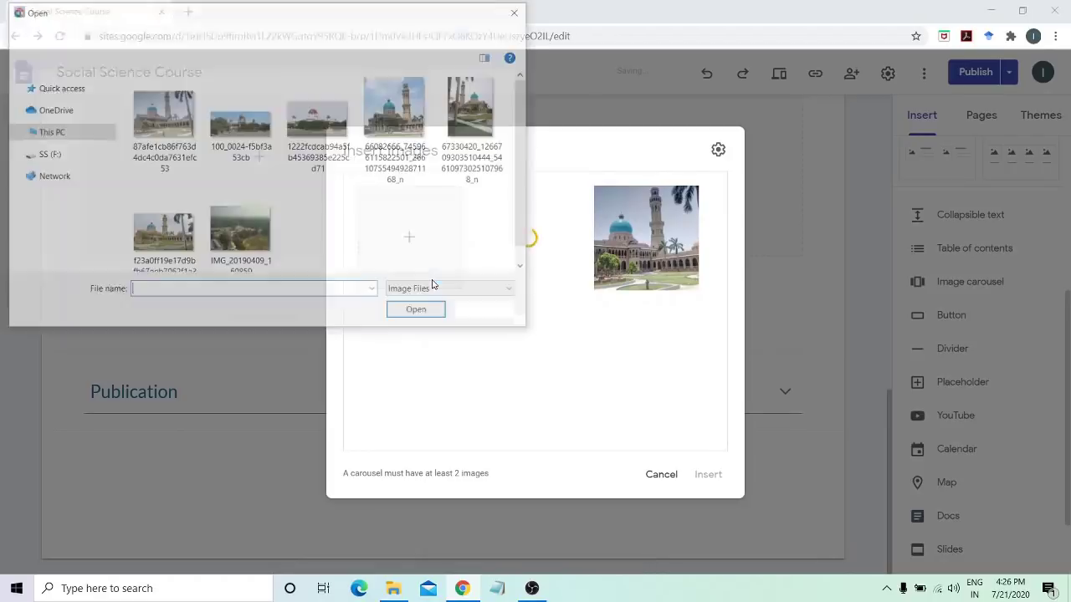
pyautogui.press('Escape')
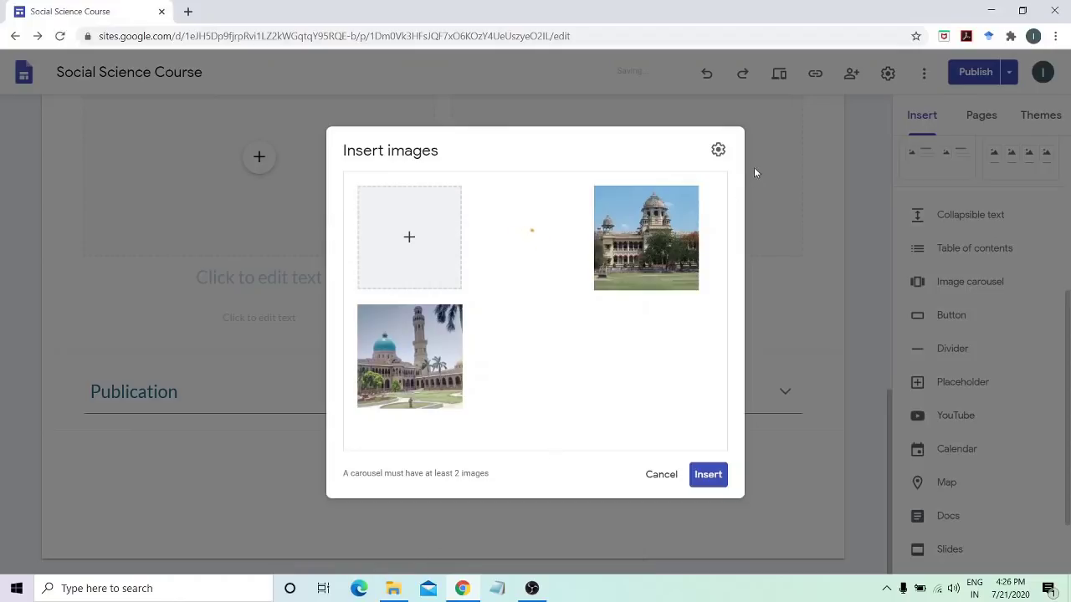
# Set the carousel to auto start with Fast transition speed and insert it
pyautogui.click(718, 151)
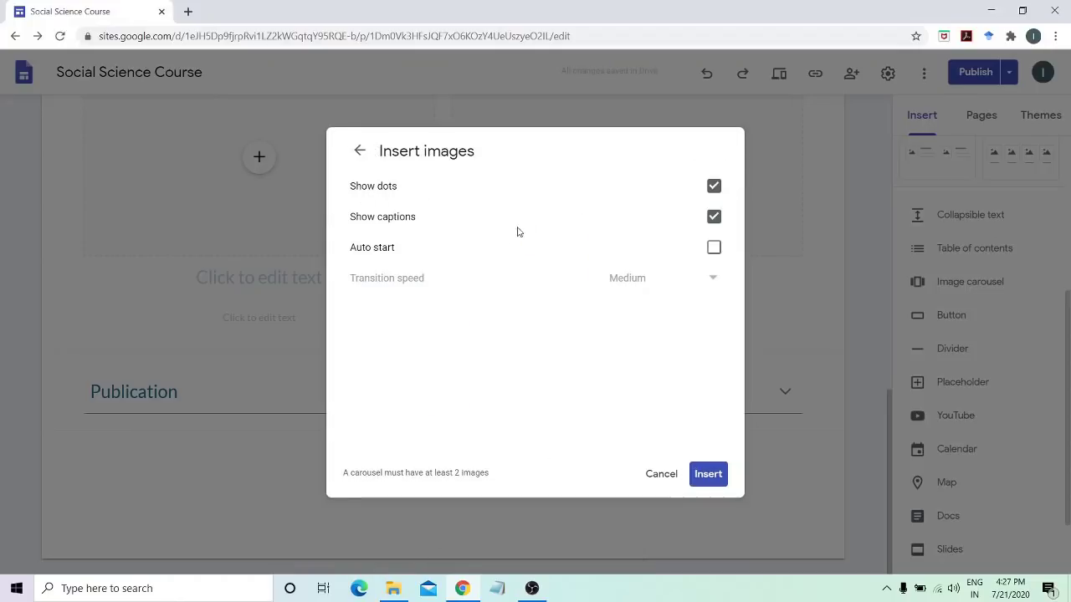
pyautogui.click(712, 251)
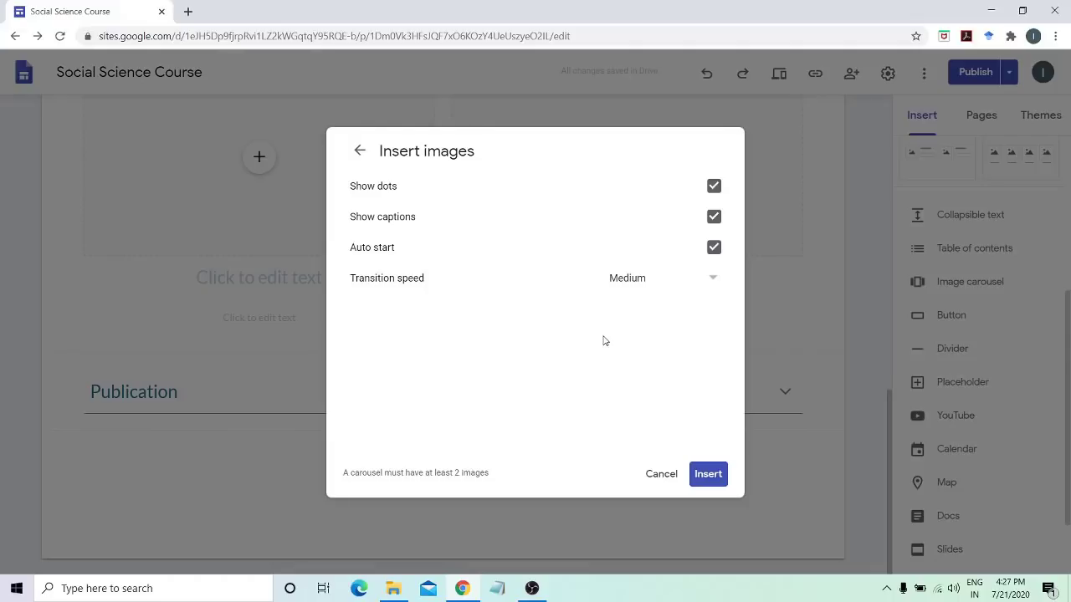
pyautogui.click(650, 282)
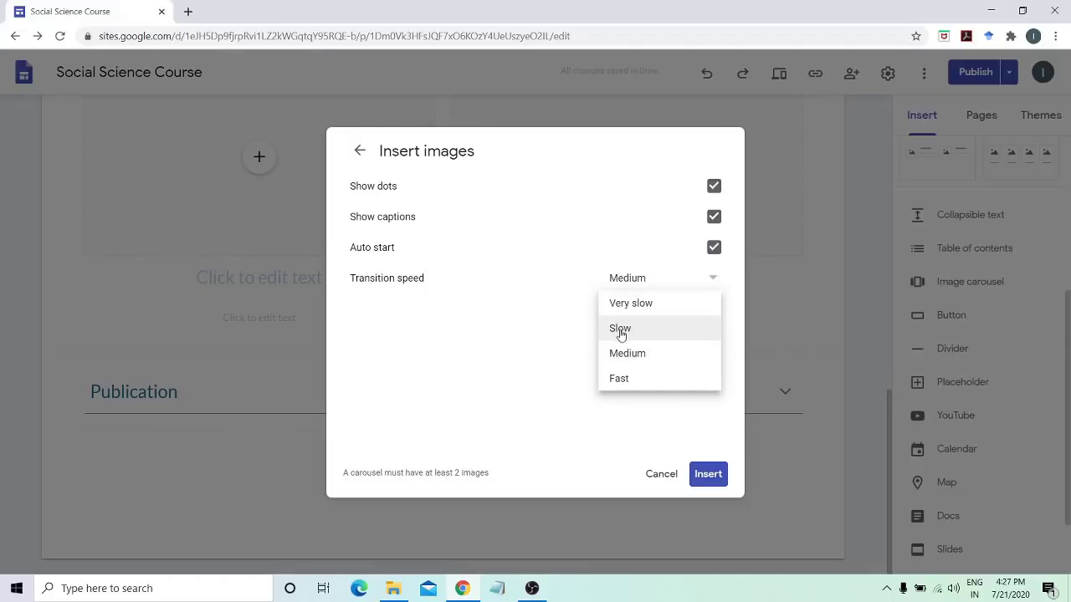
pyautogui.click(618, 379)
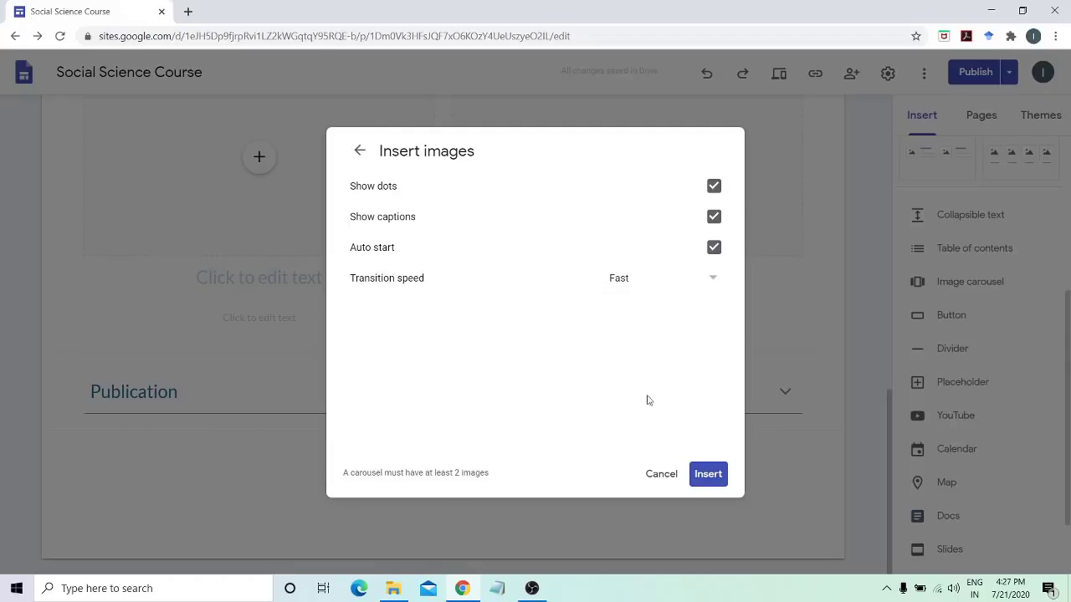
pyautogui.click(705, 474)
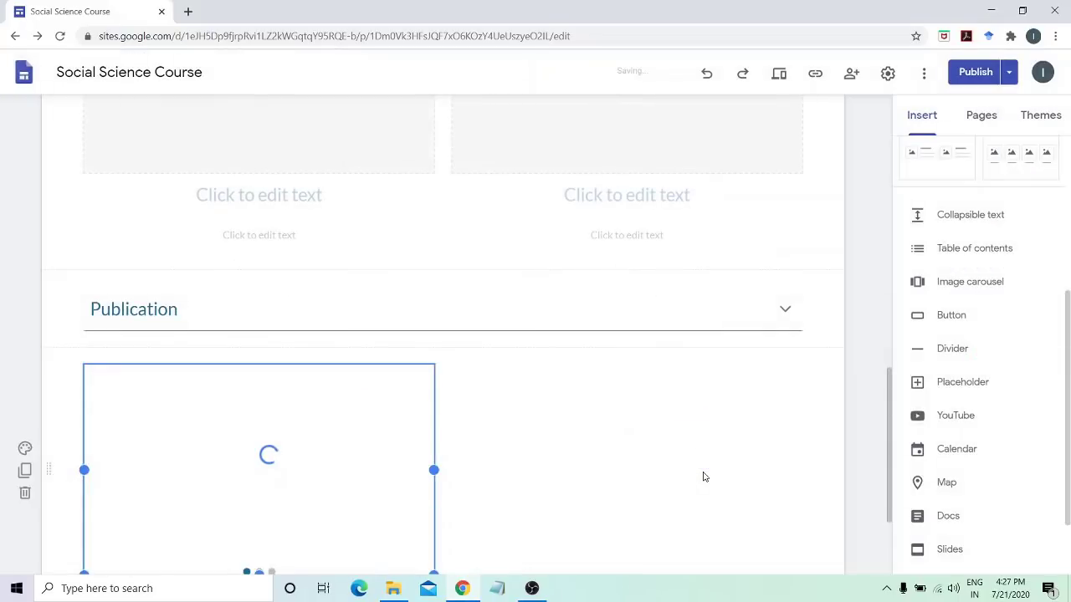
# Stretch the image carousel to the full page width and drag its bottom edge down twice
pyautogui.scroll(-2, 850, 437)
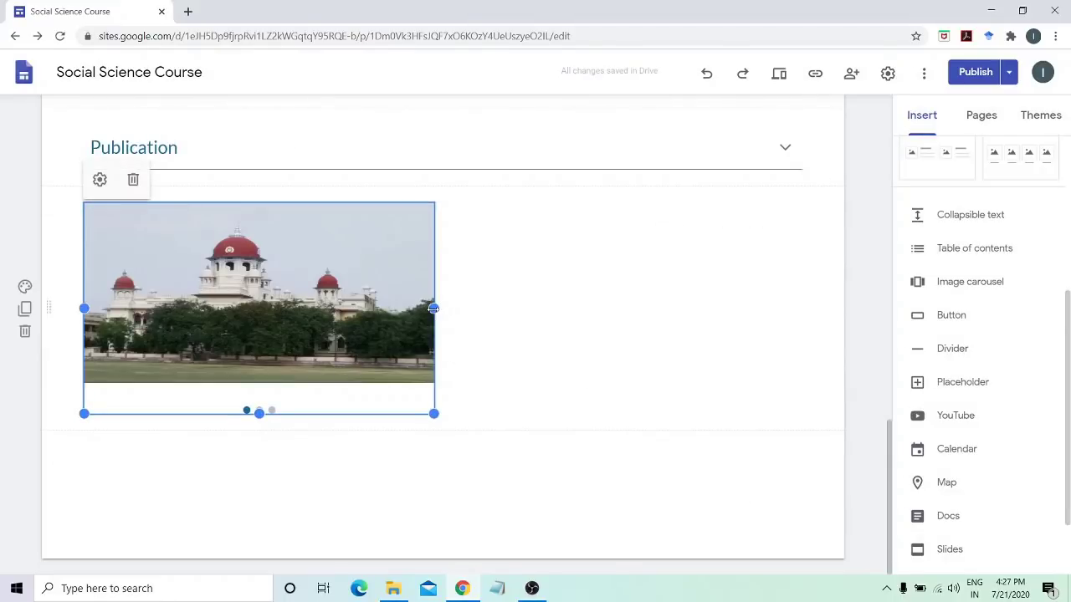
pyautogui.moveTo(433, 308); pyautogui.dragTo(794, 324)
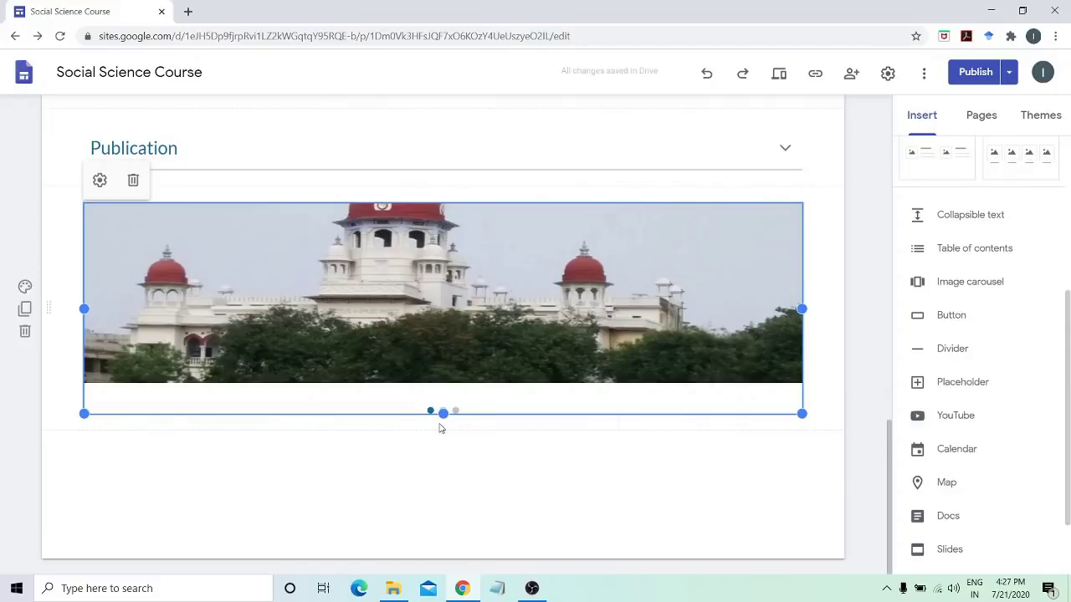
pyautogui.moveTo(443, 413); pyautogui.dragTo(443, 481)
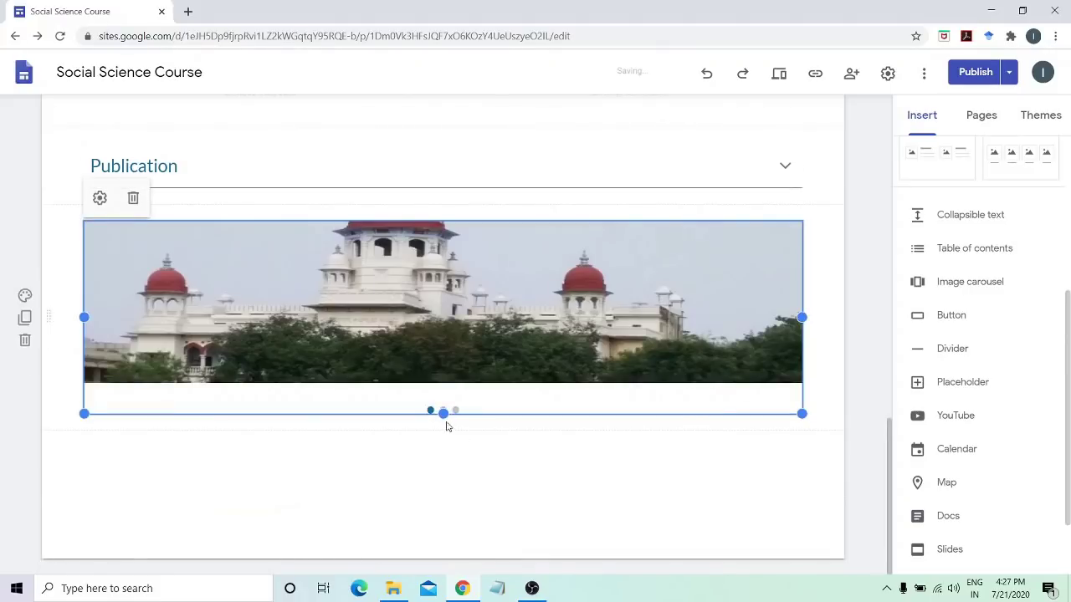
pyautogui.moveTo(440, 432); pyautogui.dragTo(440, 497)
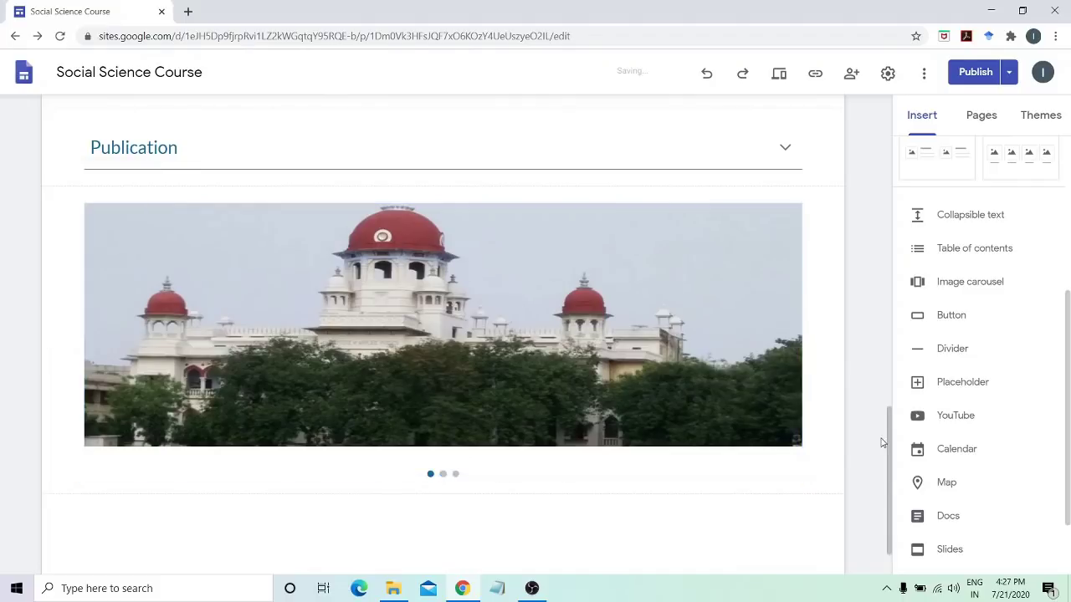
pyautogui.click(779, 75)
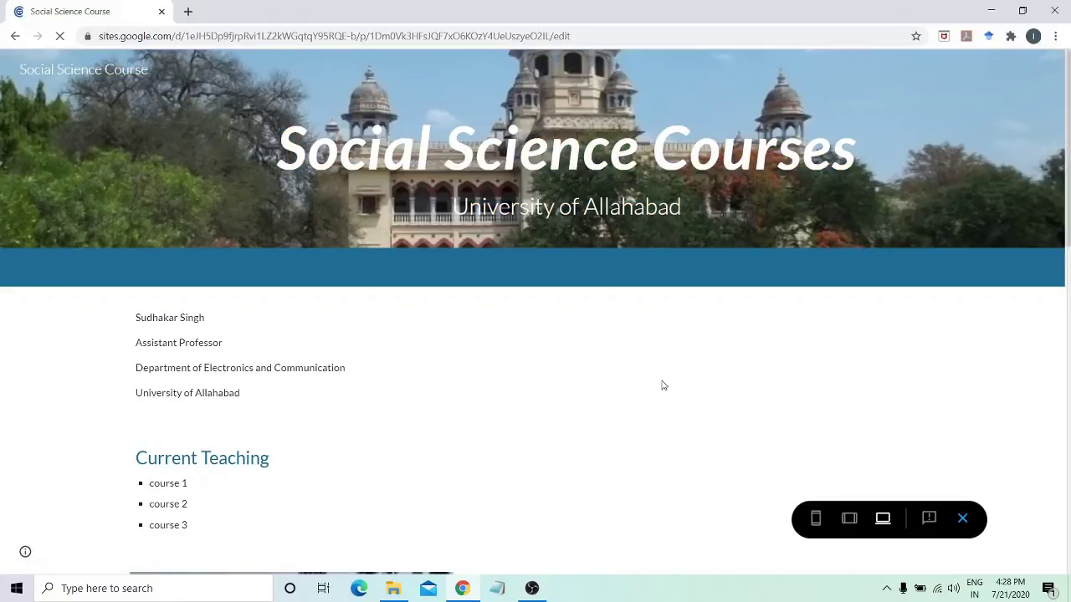
pyautogui.scroll(-3, 662, 385)
pyautogui.scroll(-5, 662, 385)
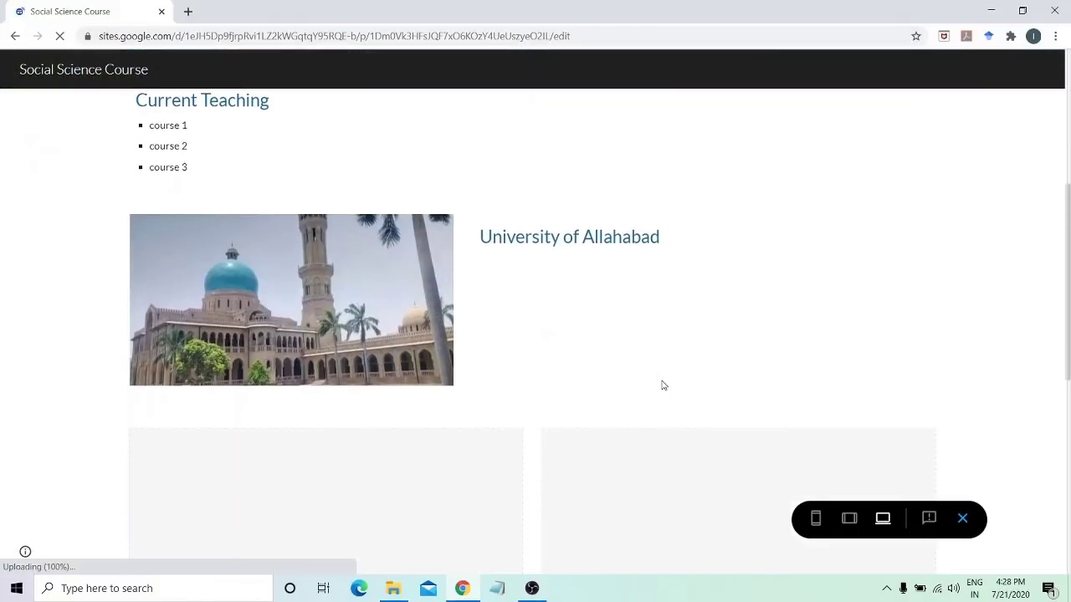
pyautogui.scroll(-3, 663, 385)
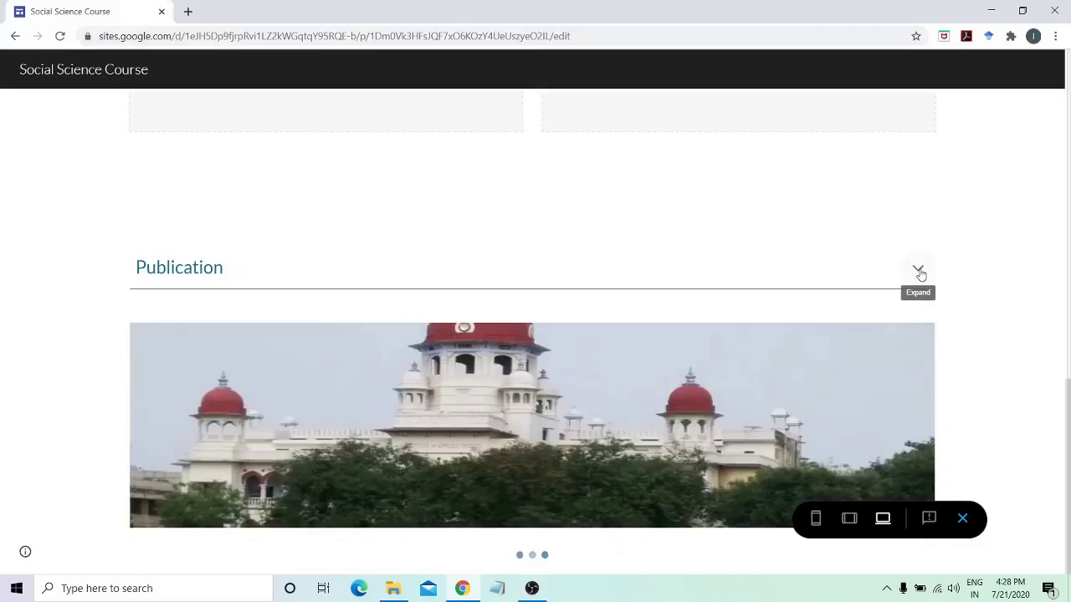
pyautogui.click(919, 271)
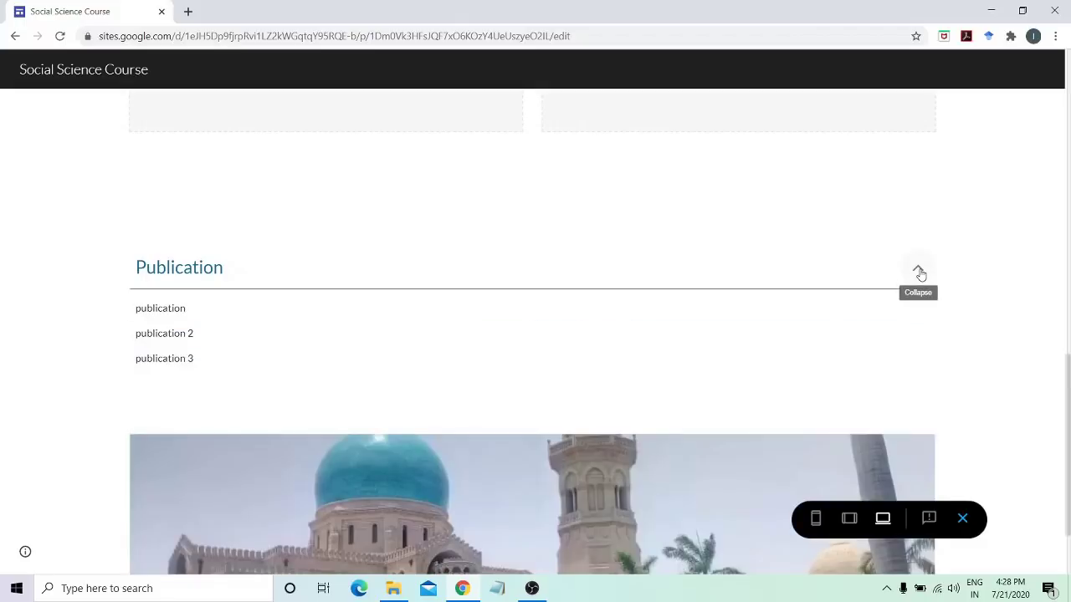
pyautogui.click(918, 272)
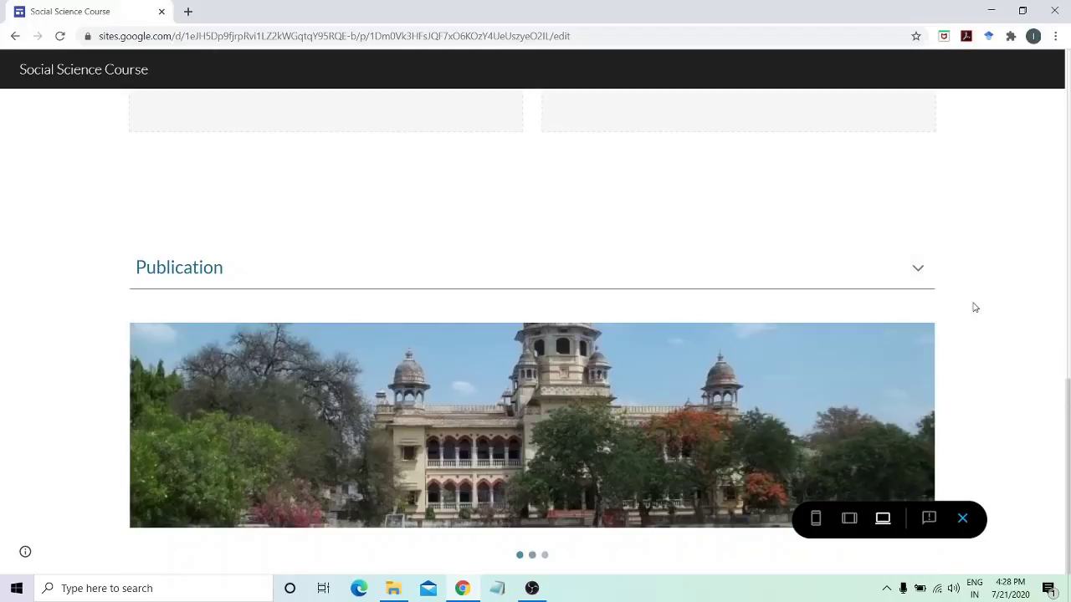
pyautogui.click(963, 517)
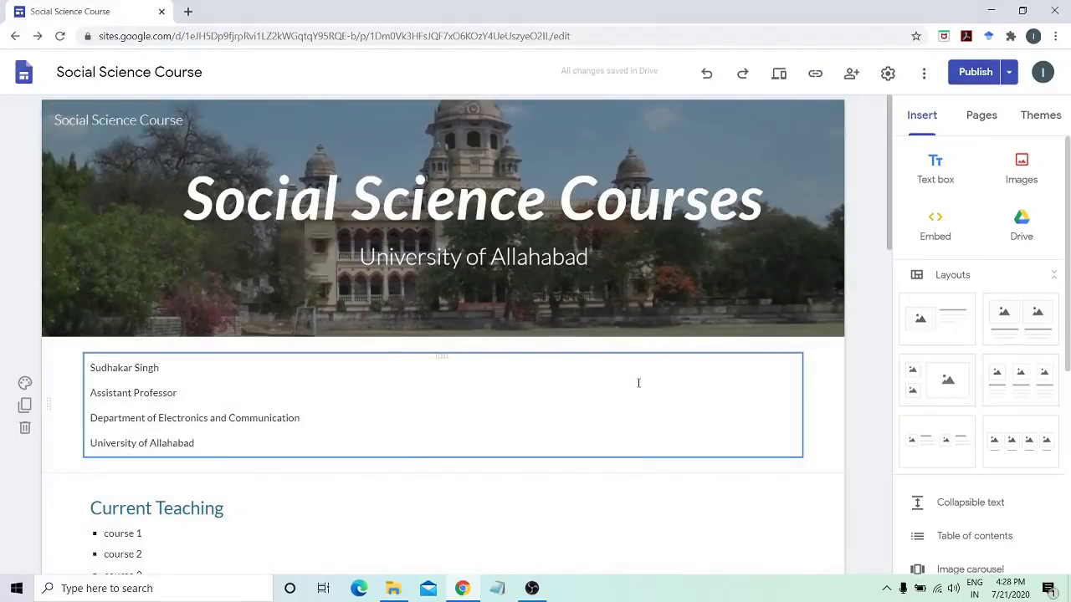
# Insert a button named 'Google Scholar' with a profile link in its Link field
pyautogui.click(686, 594)
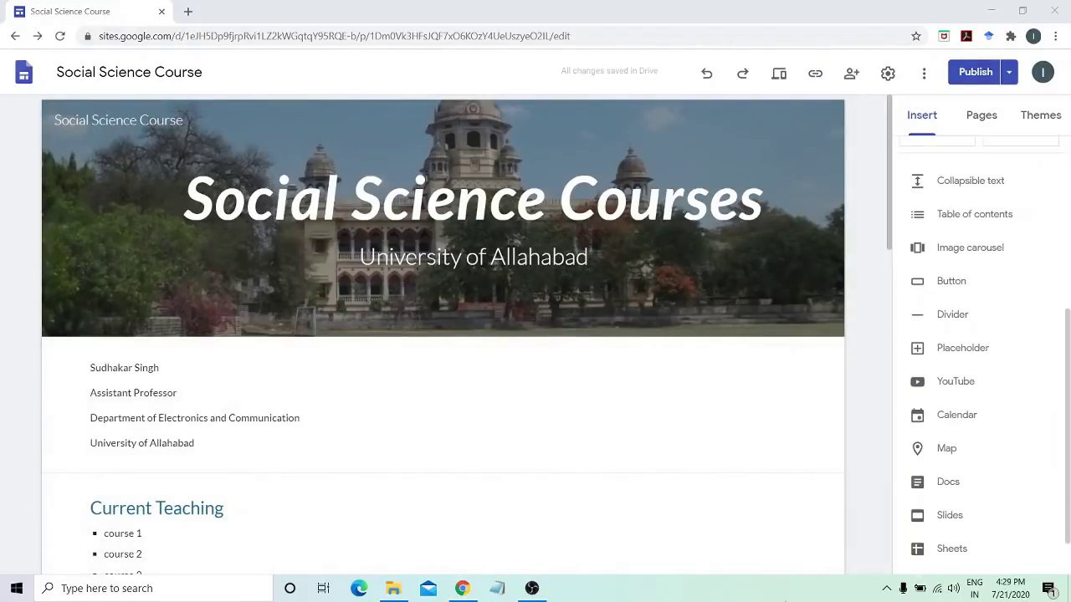
pyautogui.scroll(-15, 841, 507)
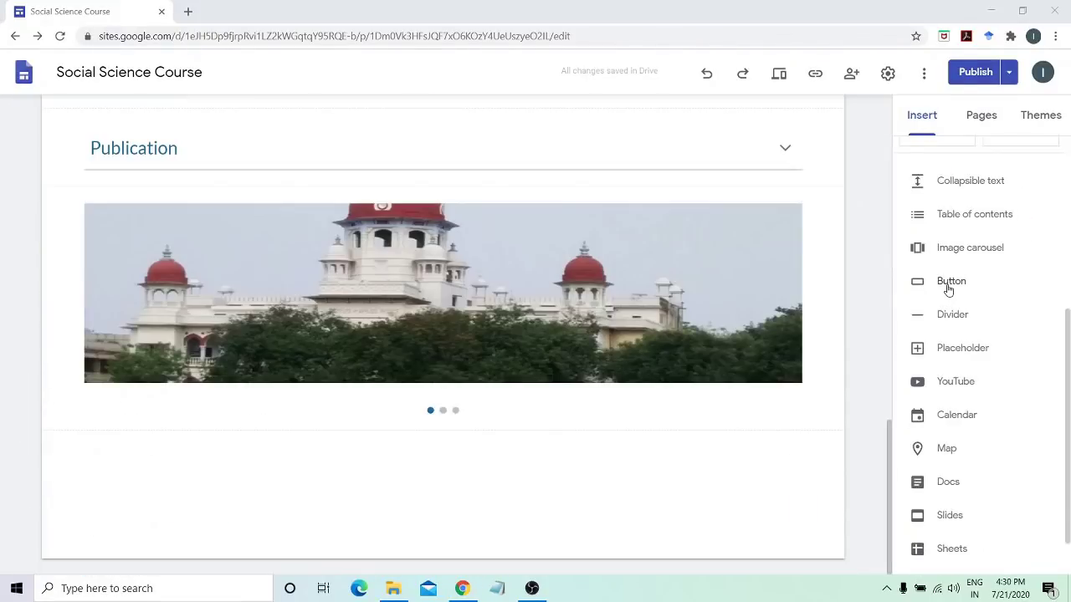
pyautogui.click(948, 285)
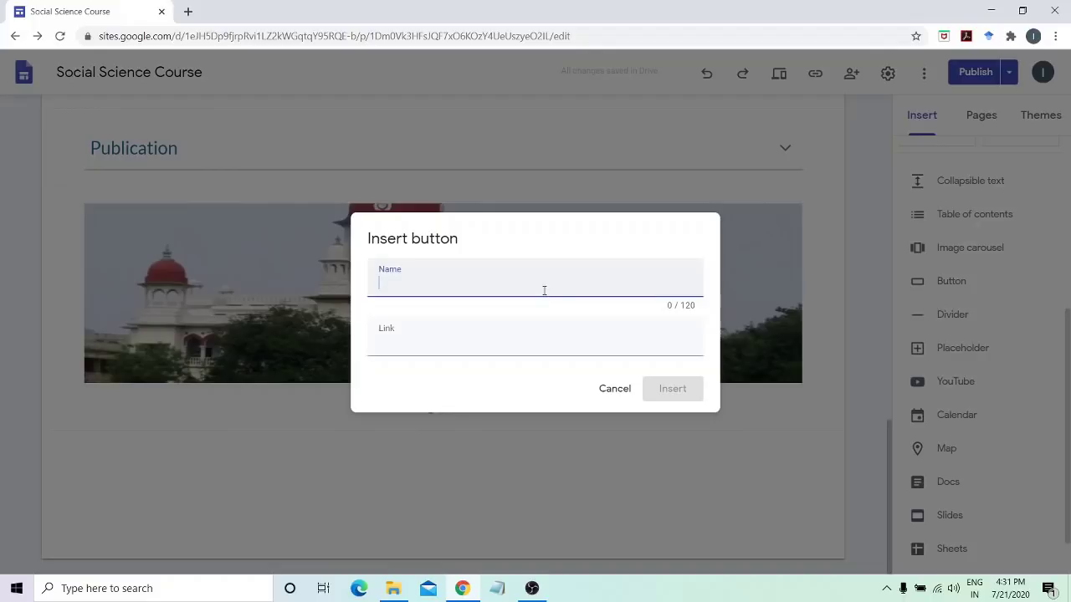
pyautogui.write('Google Scholar')
pyautogui.click(519, 344)
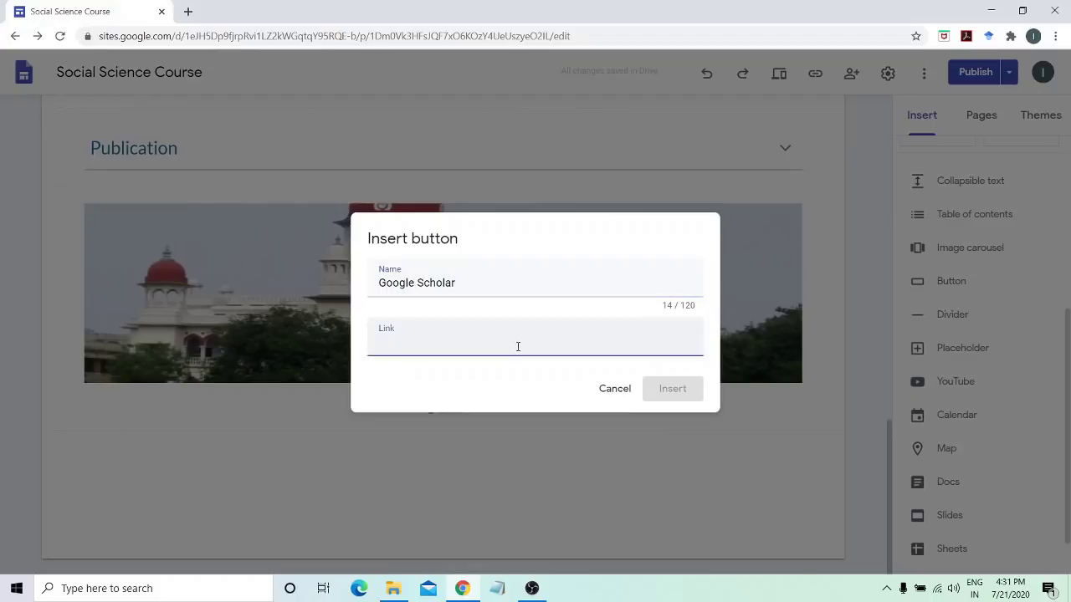
pyautogui.write('Profiel')
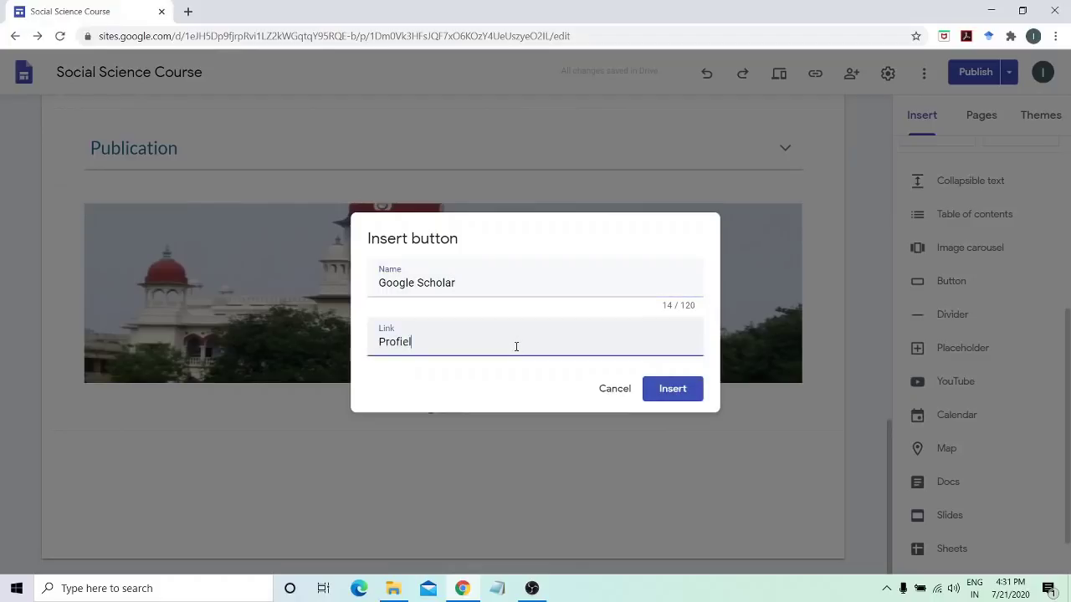
pyautogui.press('BackSpace')
pyautogui.press('BackSpace')
pyautogui.write('le link')
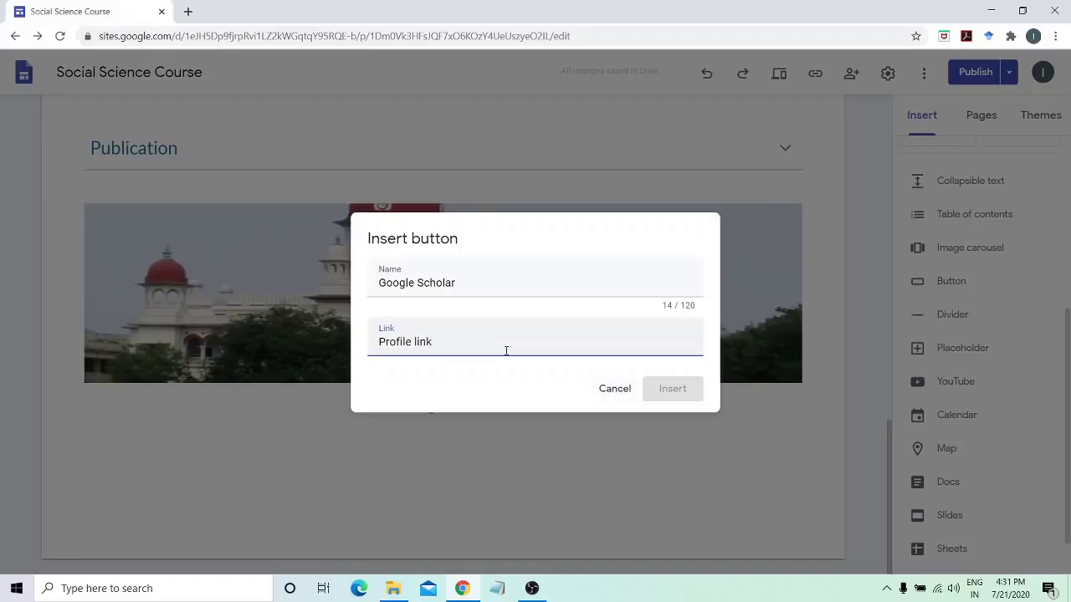
pyautogui.press('BackSpace')
pyautogui.press('BackSpace')
pyautogui.press('BackSpace')
pyautogui.press('BackSpace')
pyautogui.press('BackSpace')
pyautogui.press('BackSpace')
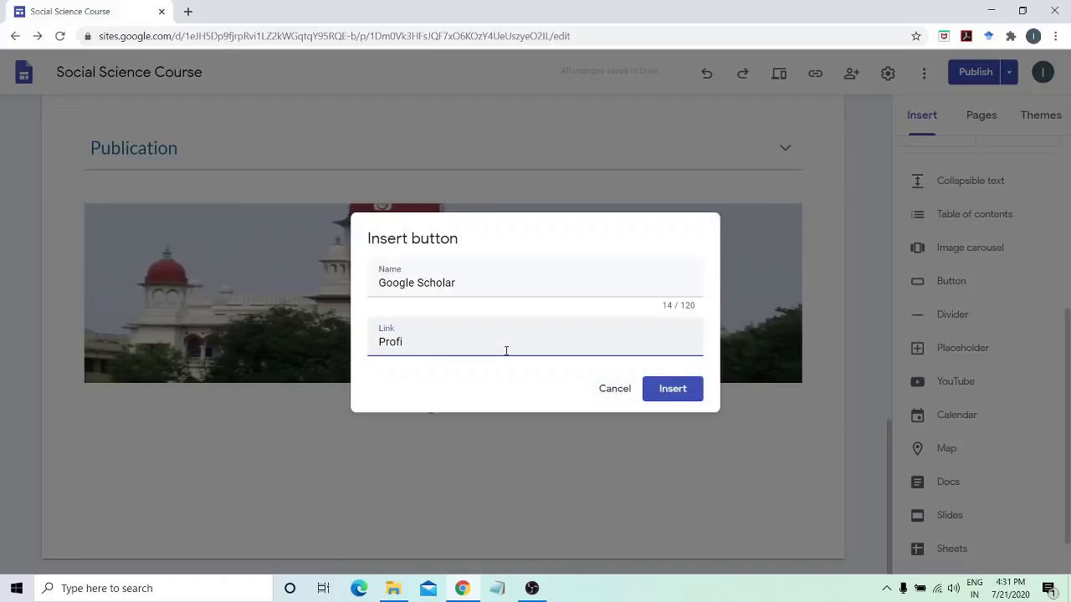
pyautogui.click(672, 399)
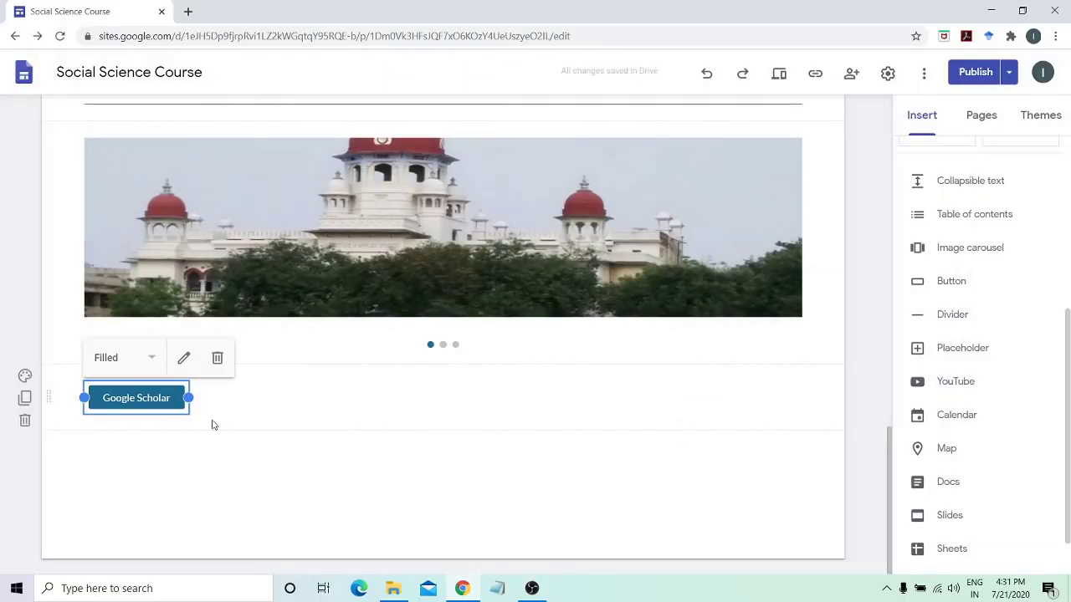
# Add a divider line below the Google Scholar button on the home page
pyautogui.click(86, 465)
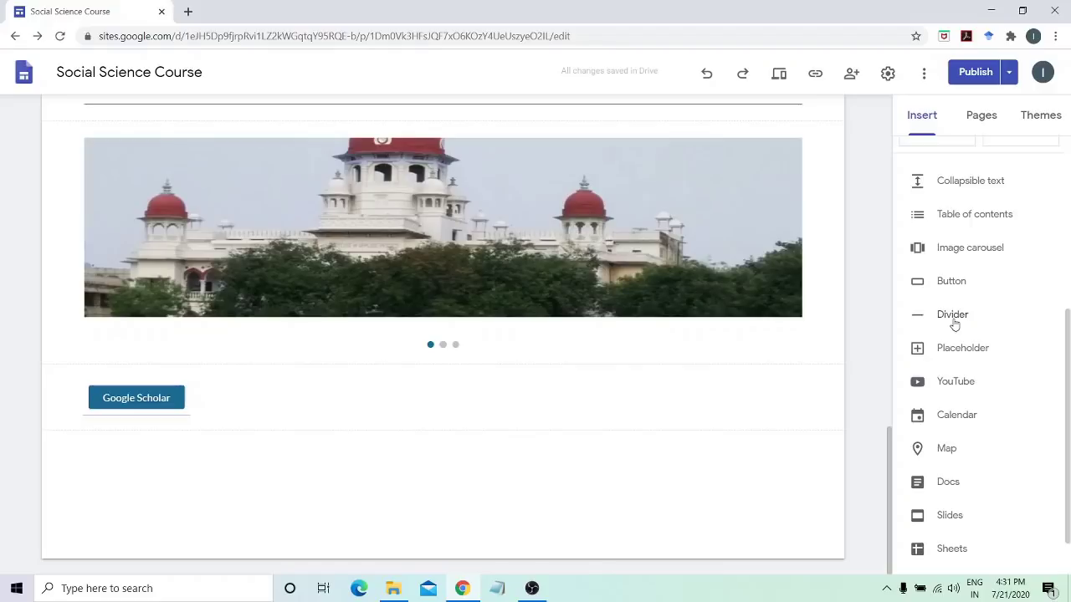
pyautogui.click(953, 316)
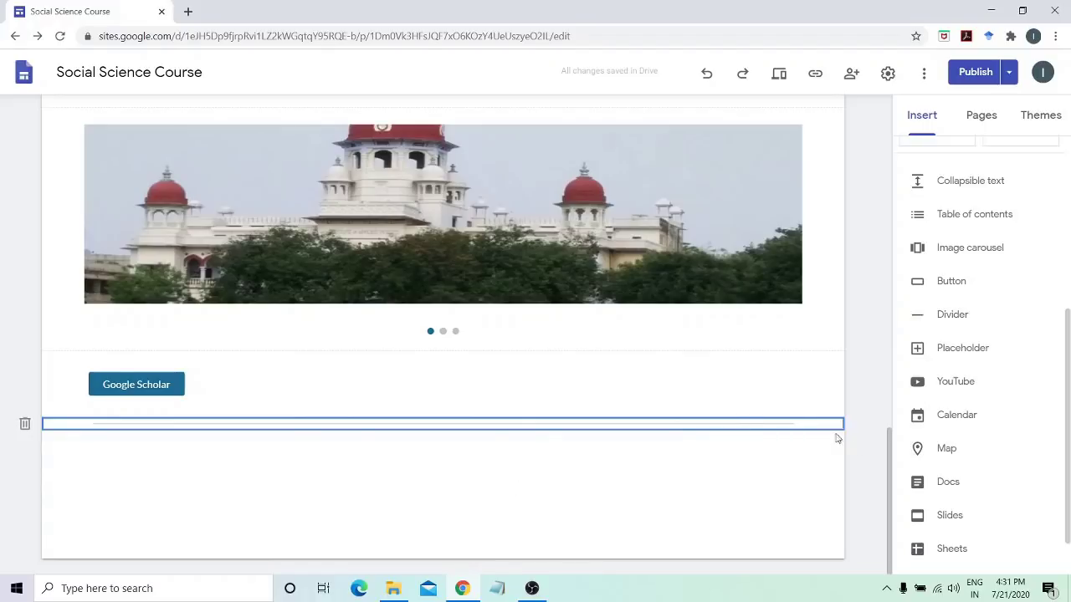
pyautogui.click(878, 458)
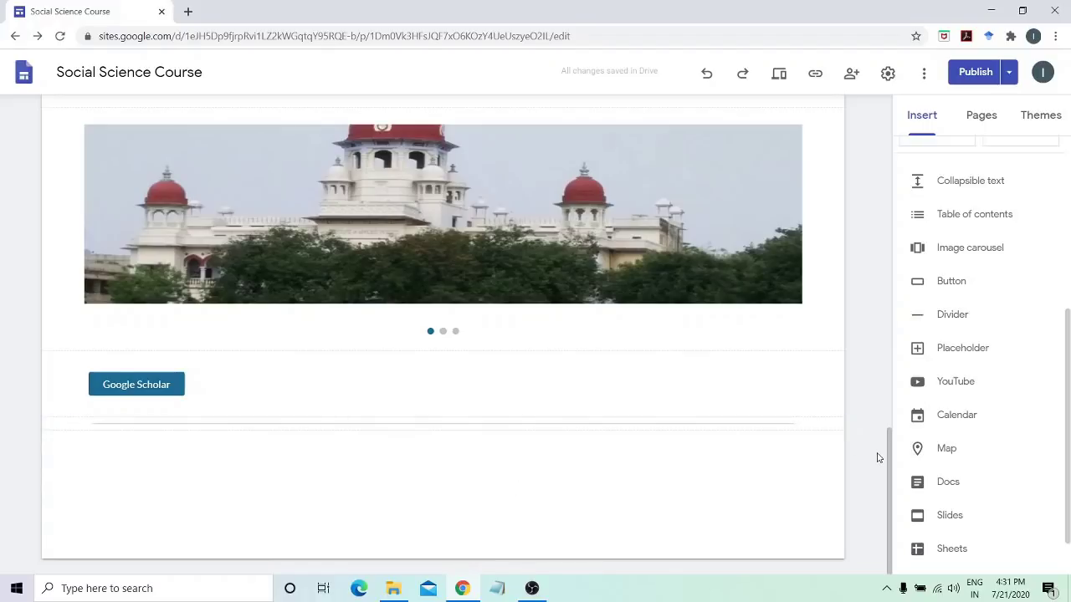
# Insert an empty placeholder block under the divider and look through its content options
pyautogui.click(956, 356)
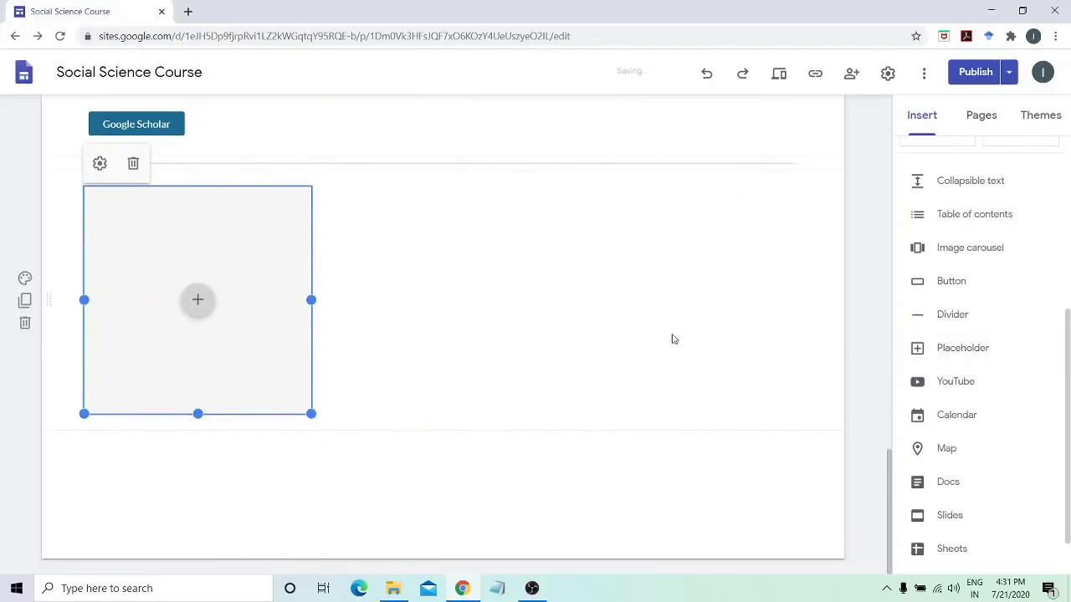
pyautogui.click(199, 302)
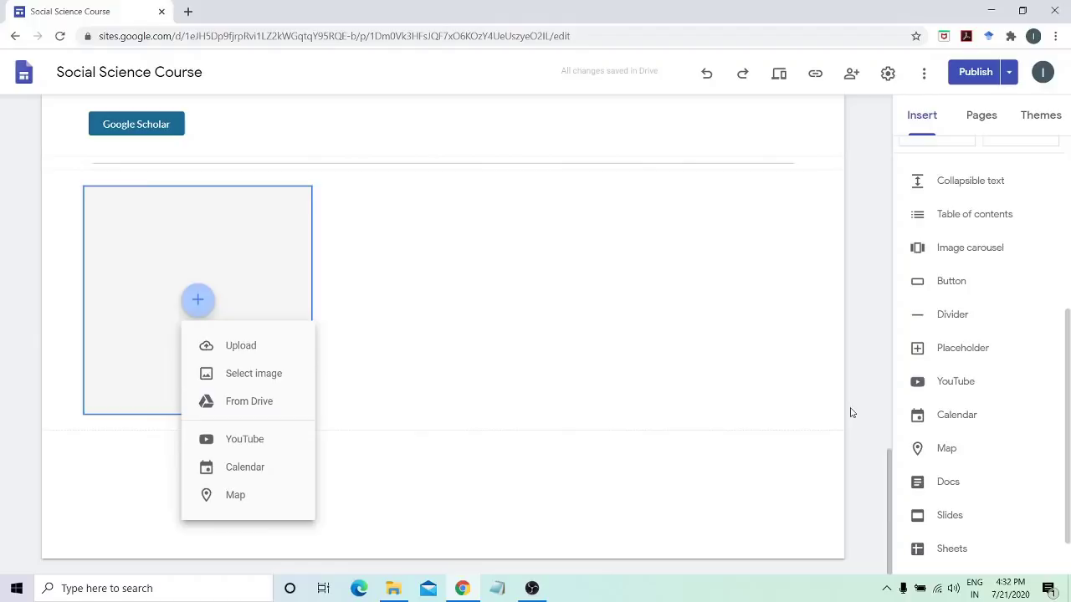
pyautogui.scroll(-1, 959, 389)
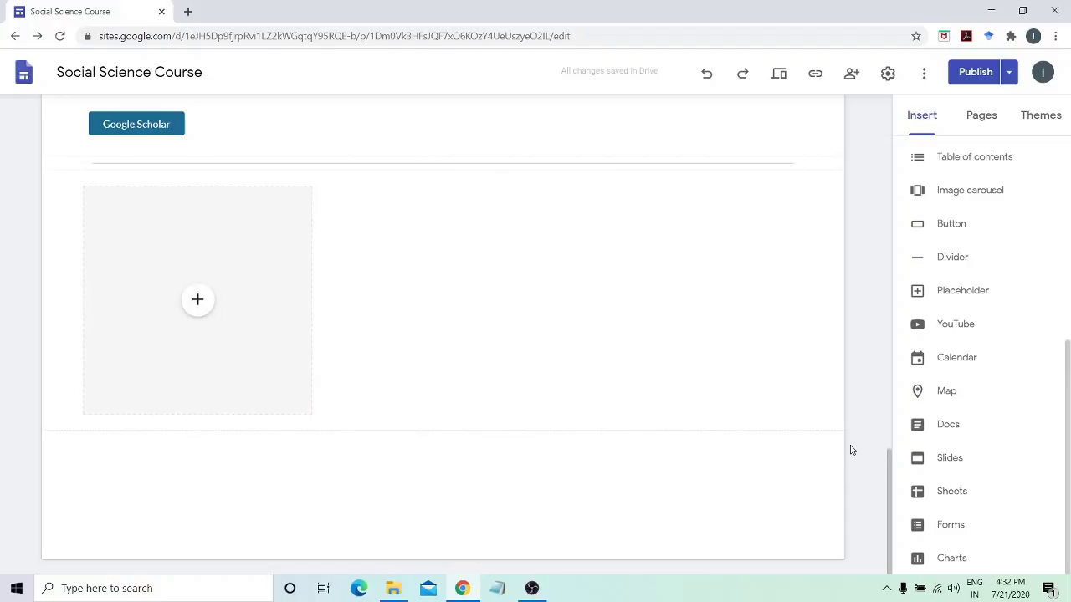
pyautogui.scroll(10, 851, 450)
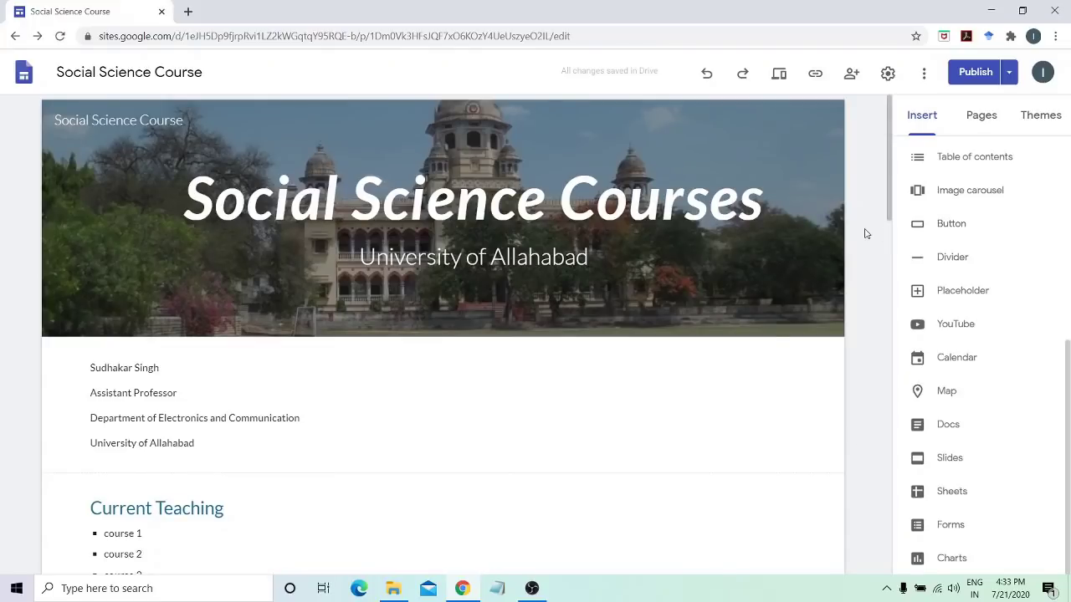
# Create a new site page named 'Course Outline' from the Pages list
pyautogui.moveTo(640, 284)
pyautogui.click(979, 115)
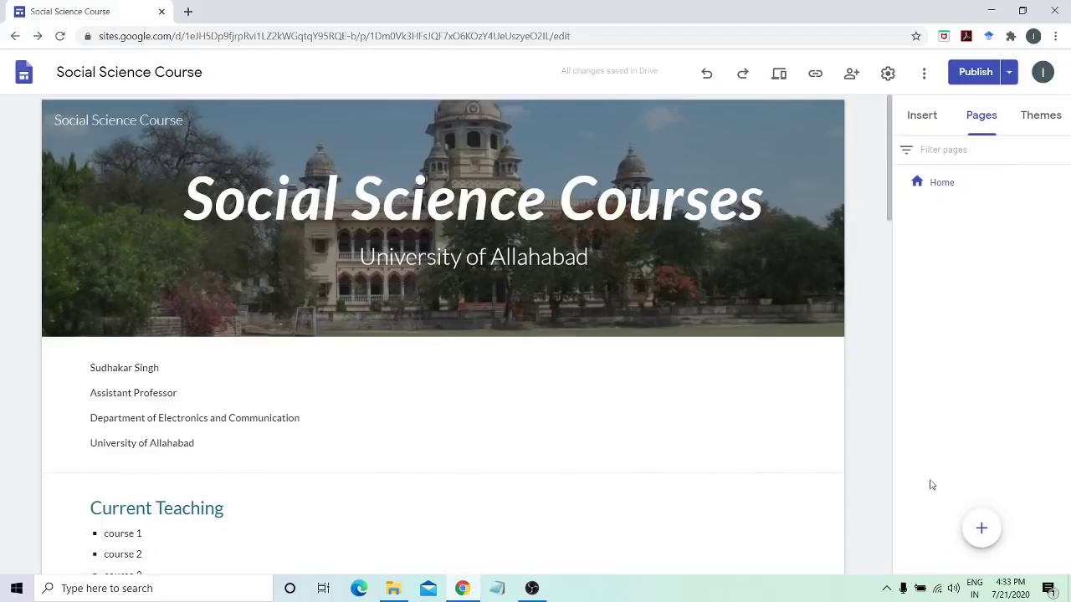
pyautogui.moveTo(980, 531)
pyautogui.click(983, 532)
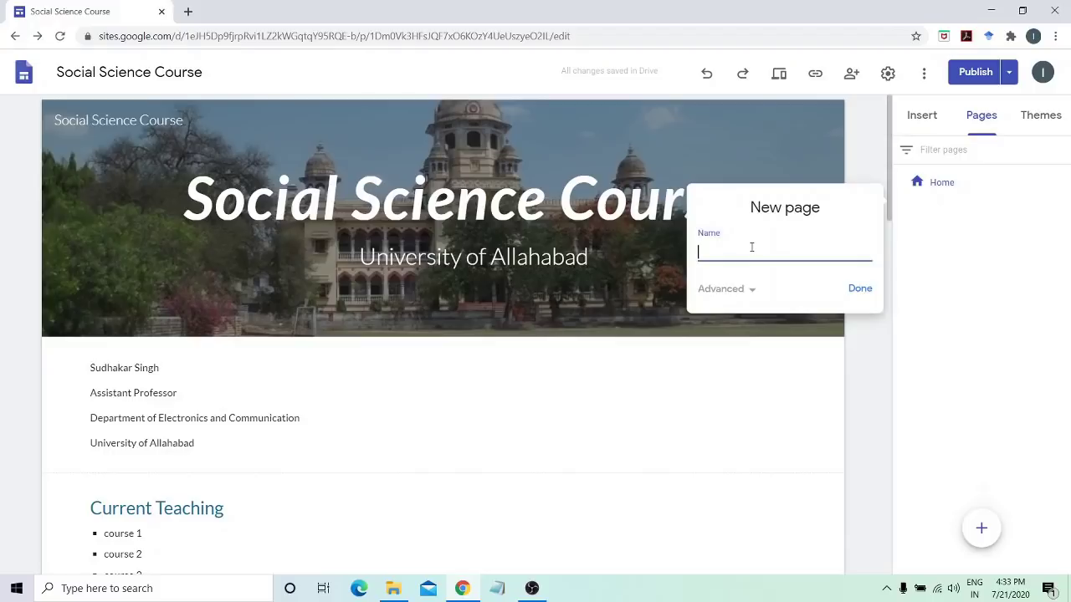
pyautogui.write('Course Outline')
pyautogui.click(863, 290)
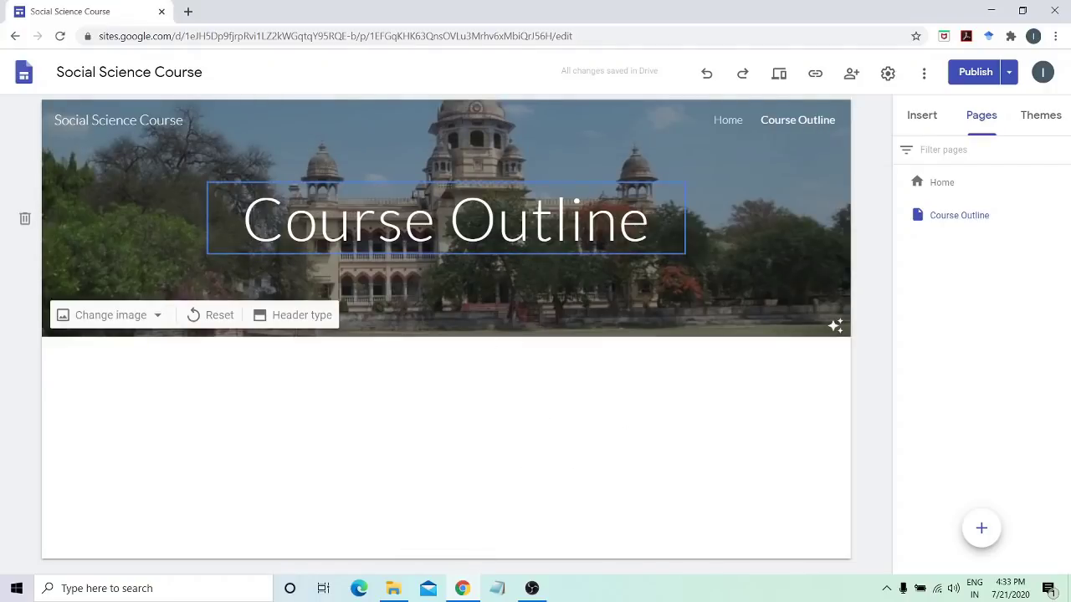
# Delete the Course Outline banner header and add a text box reading 'course outline for paper 1'
pyautogui.click(24, 220)
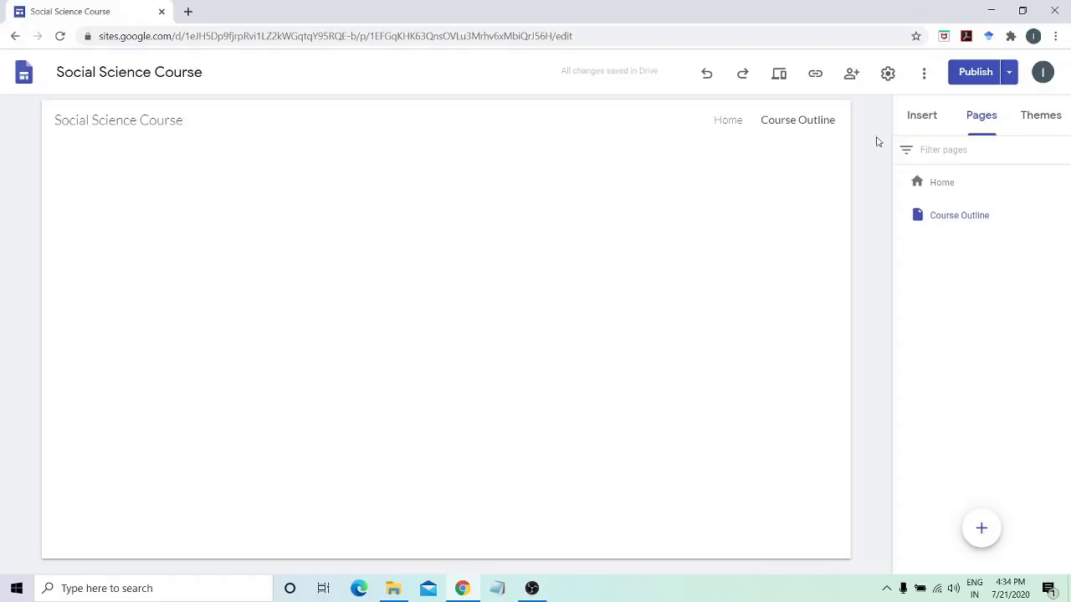
pyautogui.click(917, 125)
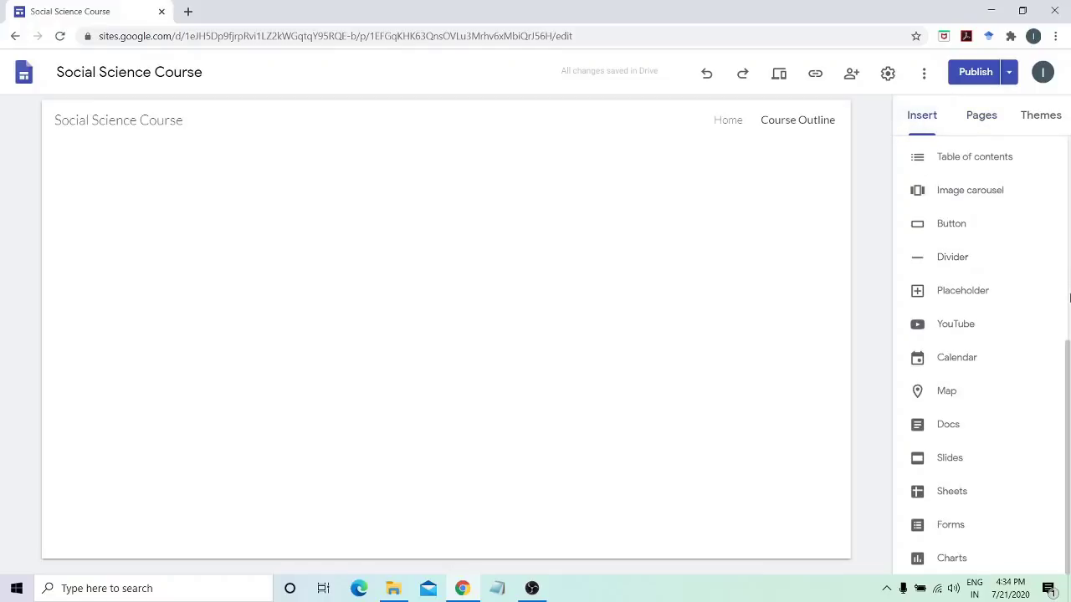
pyautogui.moveTo(1066, 384); pyautogui.dragTo(1066, 179)
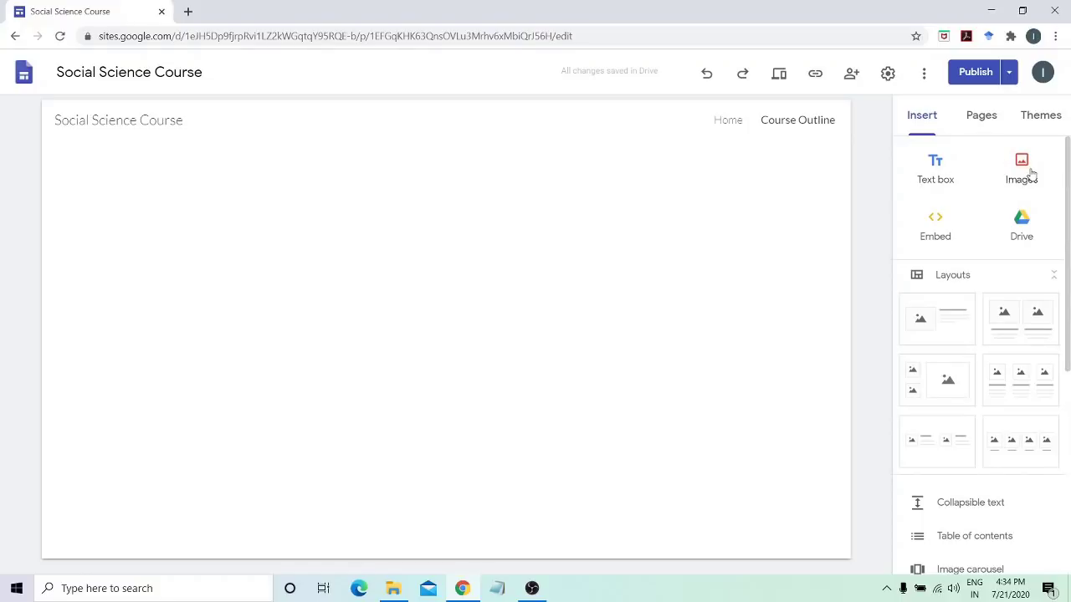
pyautogui.click(937, 167)
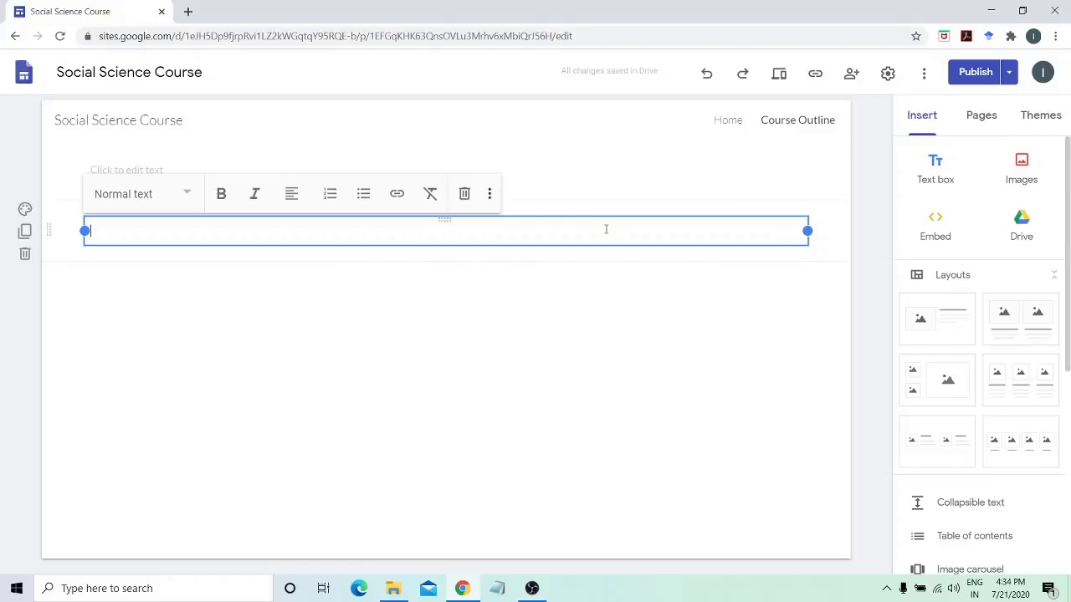
pyautogui.write('course outlin')
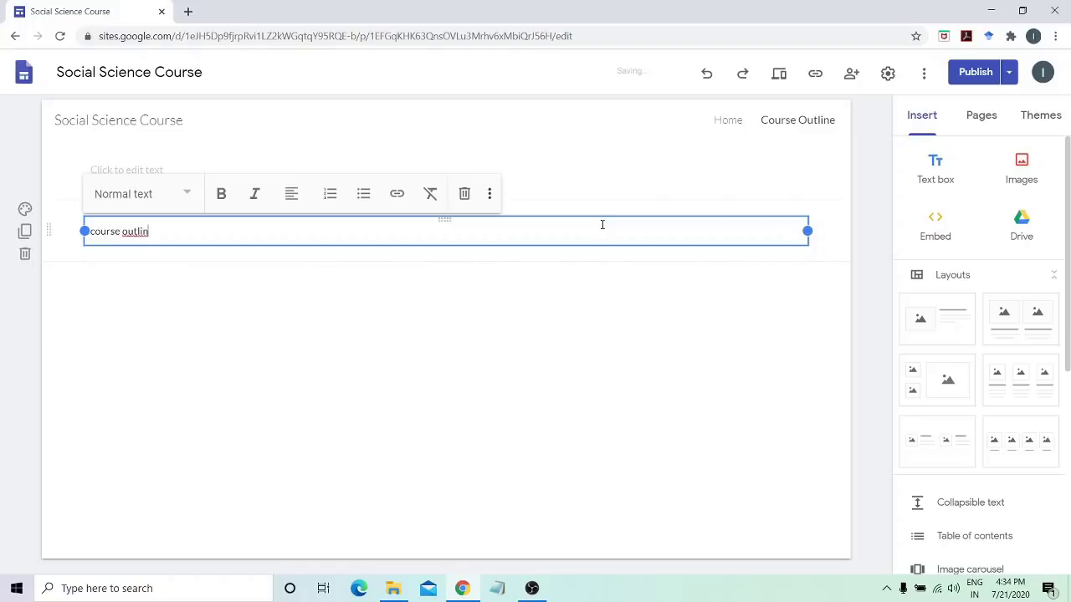
pyautogui.write('e for paper 1')
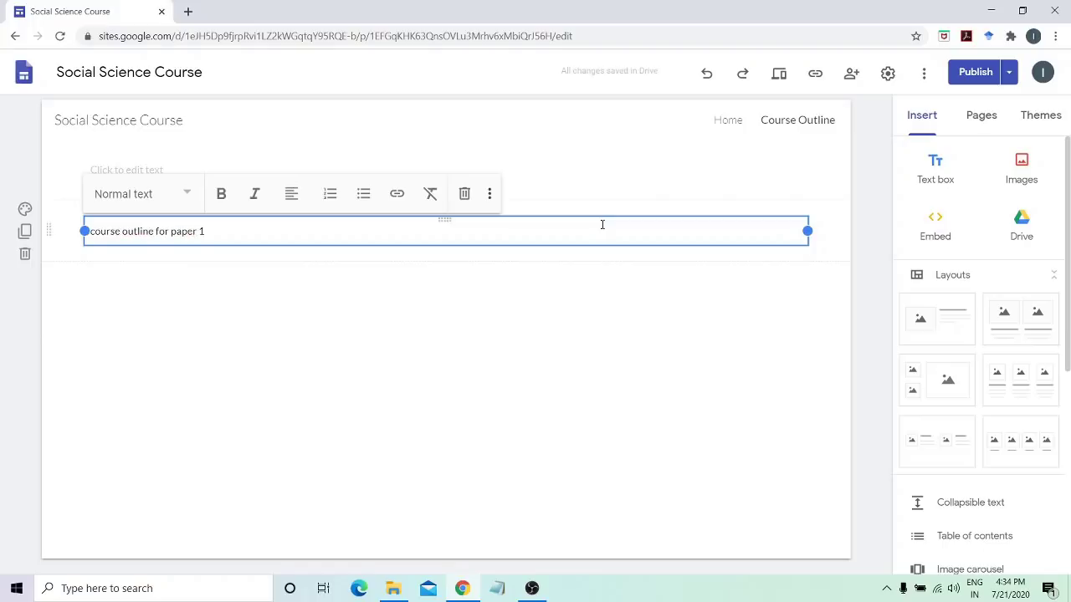
pyautogui.press('Return')
pyautogui.press('Return')
pyautogui.press('Return')
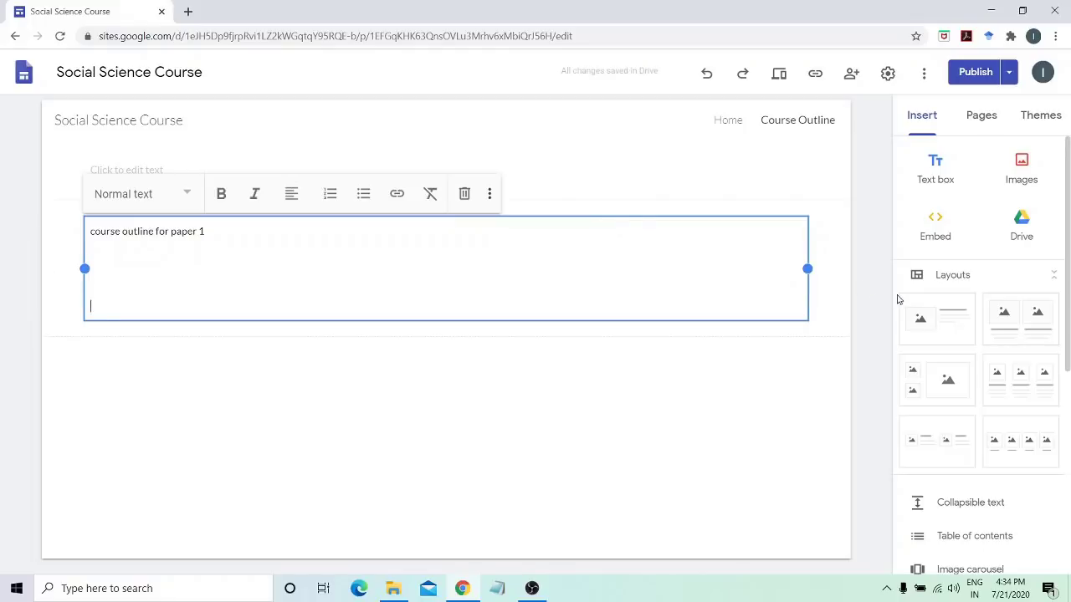
pyautogui.click(899, 300)
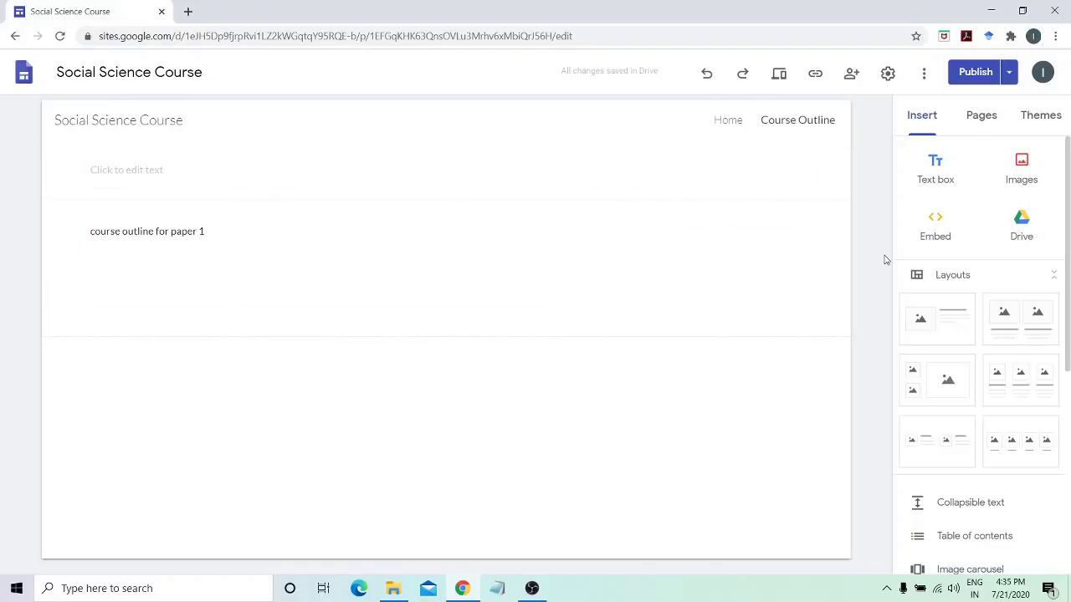
pyautogui.click(980, 115)
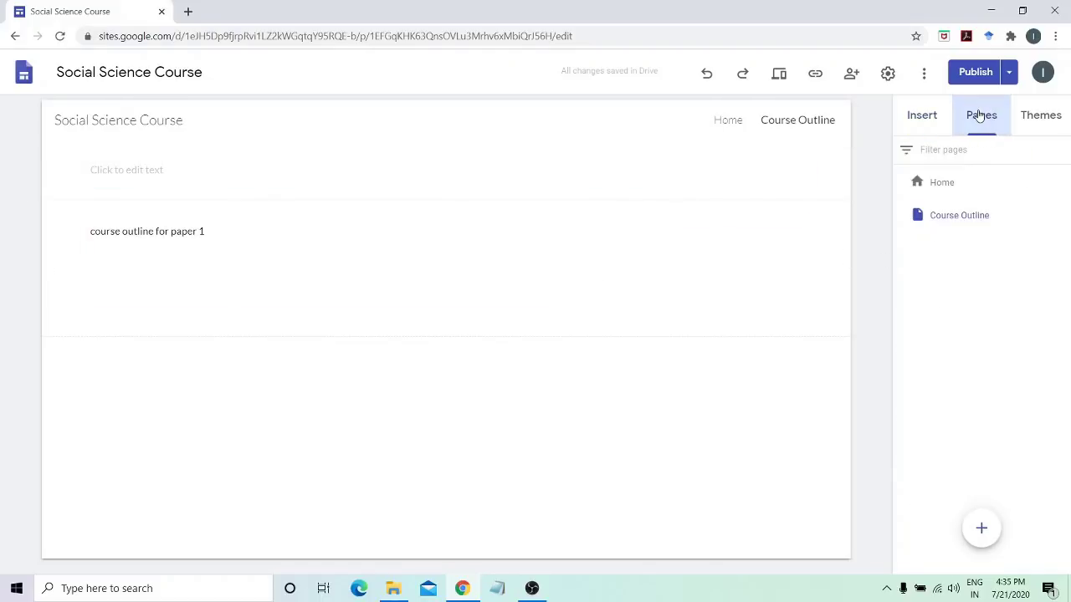
pyautogui.moveTo(982, 528)
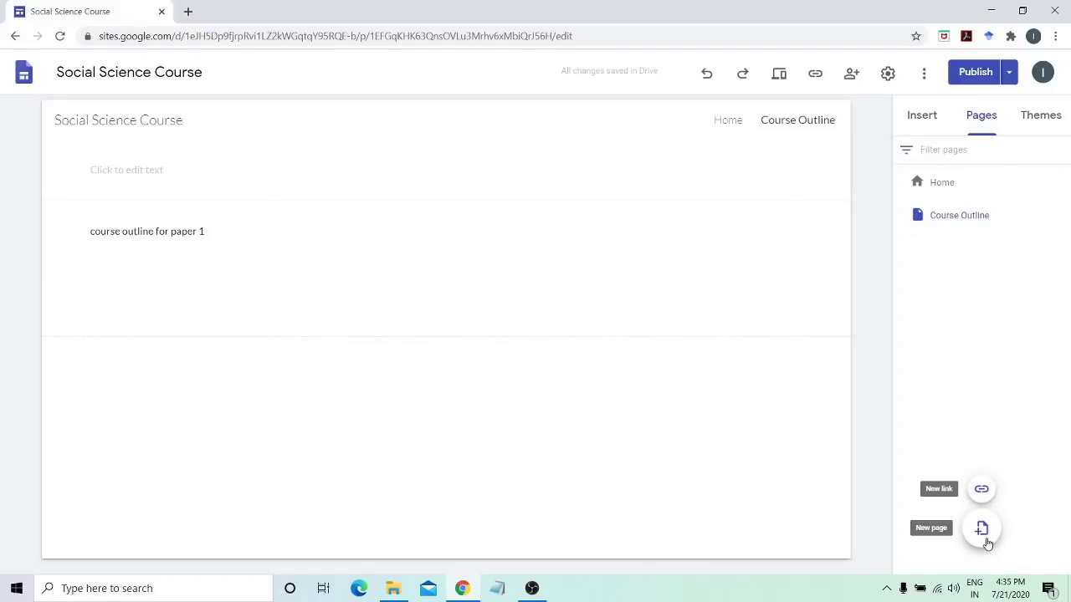
# Add a navigation link named 'University of Allahabad' pointing to allduniv.ac.in
pyautogui.click(981, 492)
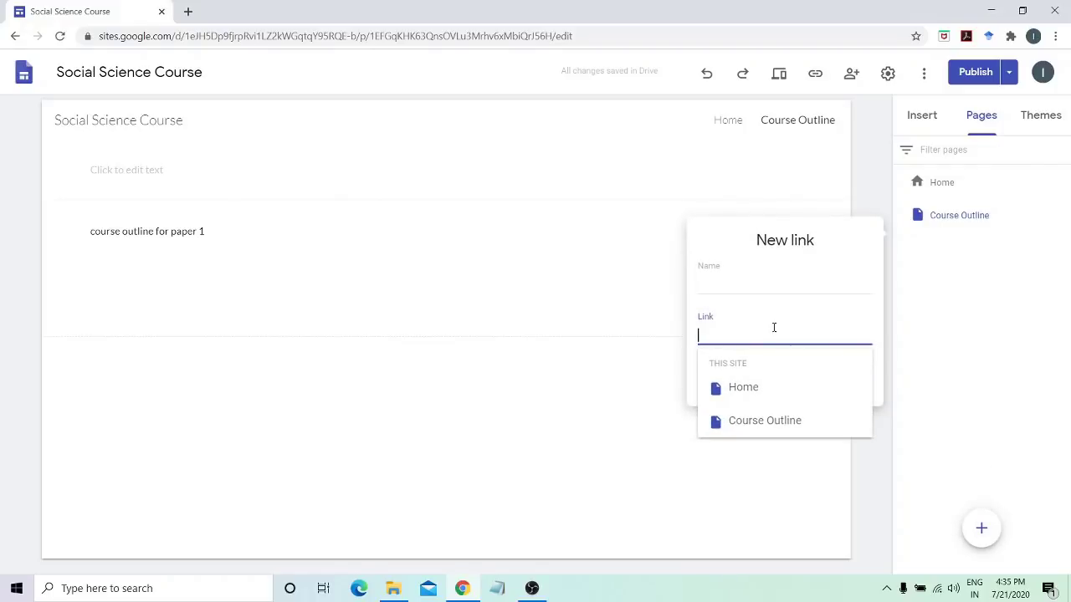
pyautogui.write('allduniv.ac.in')
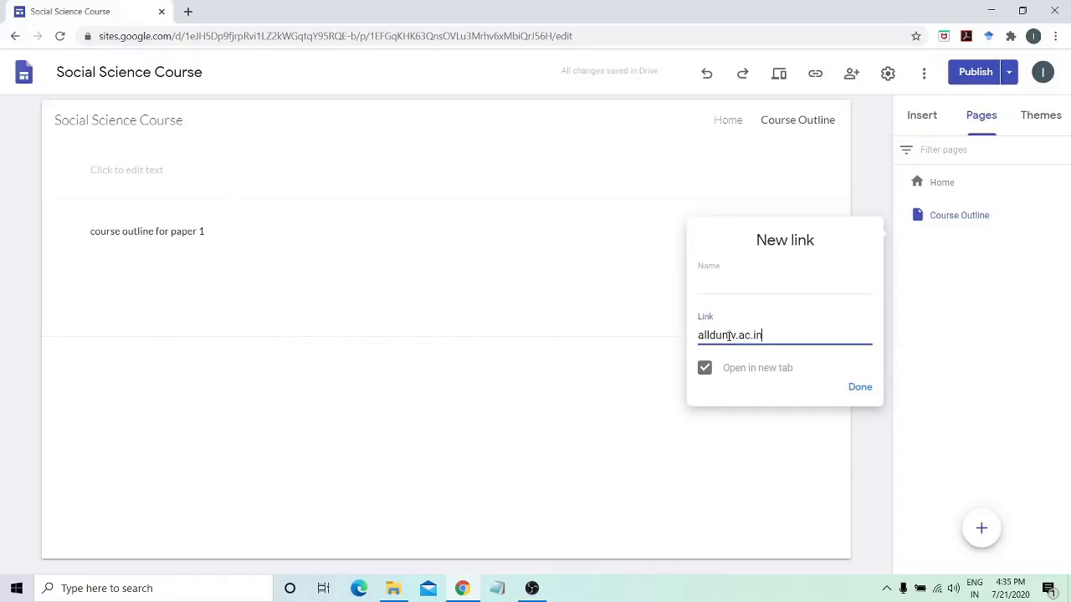
pyautogui.click(725, 277)
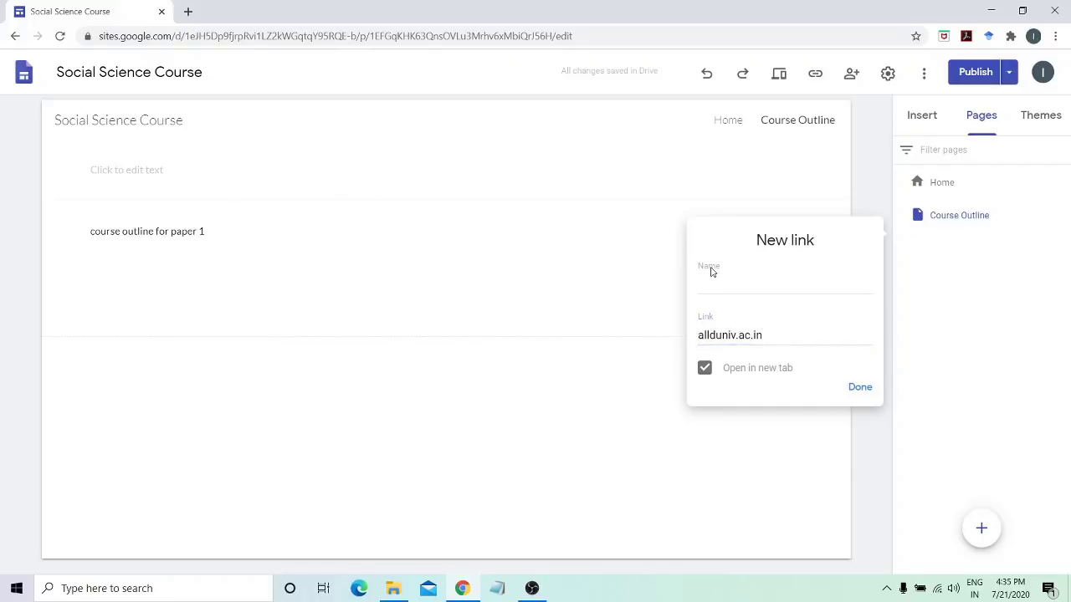
pyautogui.click(713, 286)
pyautogui.write('University of Allahabad')
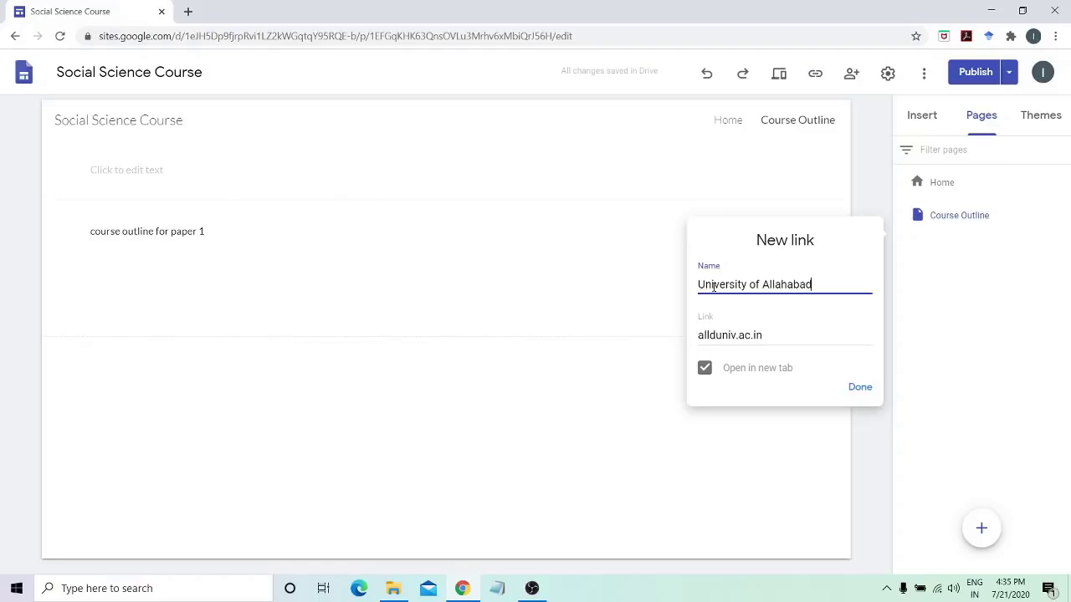
pyautogui.click(862, 390)
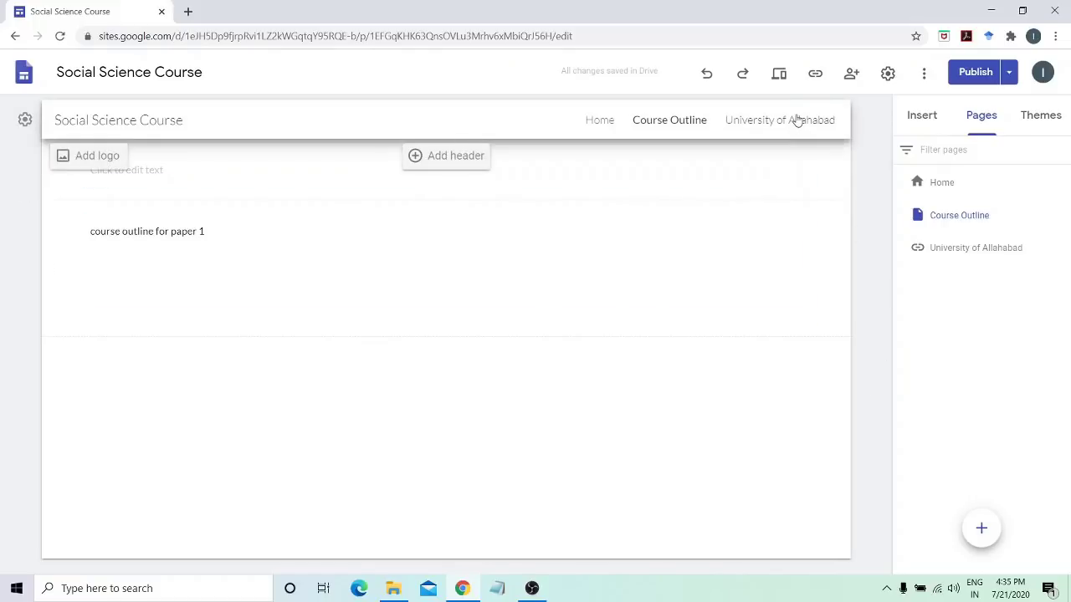
# Follow the University of Allahabad link through to allduniv.ac.in, then go back to the editor tab
pyautogui.click(796, 120)
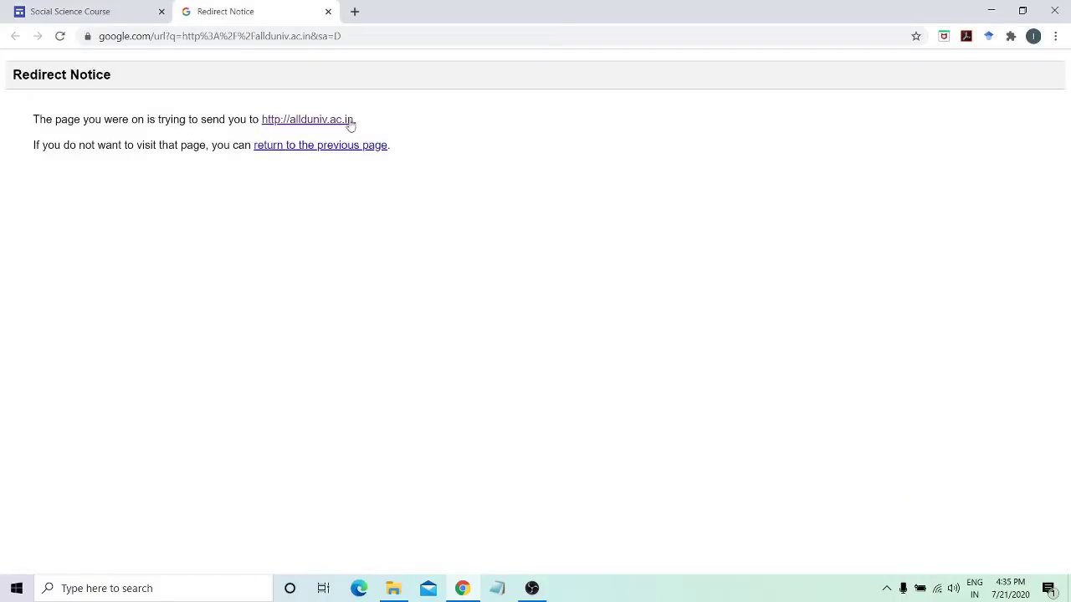
pyautogui.click(318, 120)
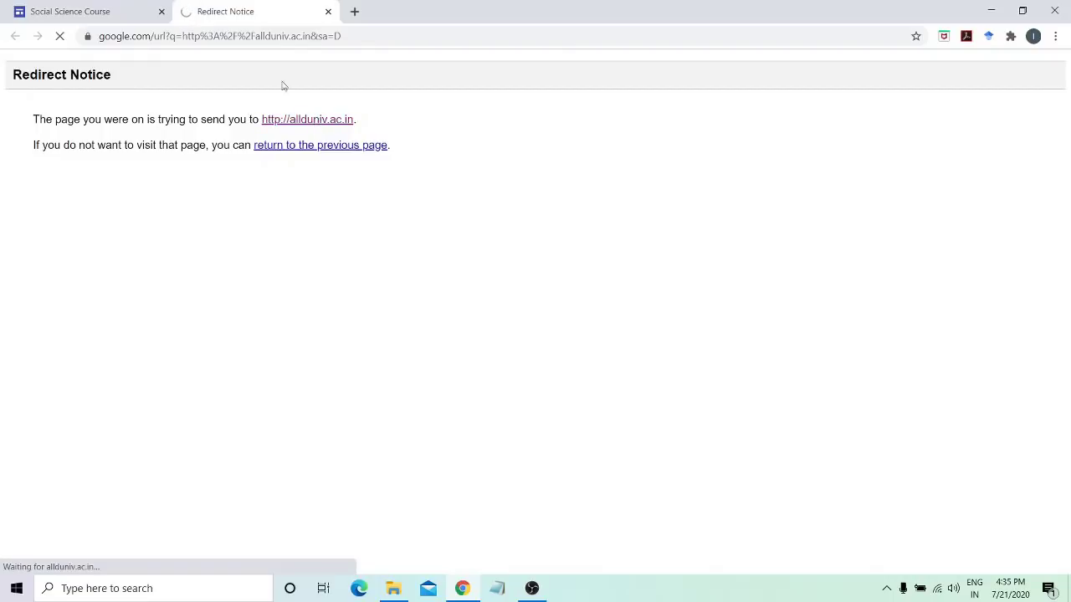
pyautogui.click(140, 10)
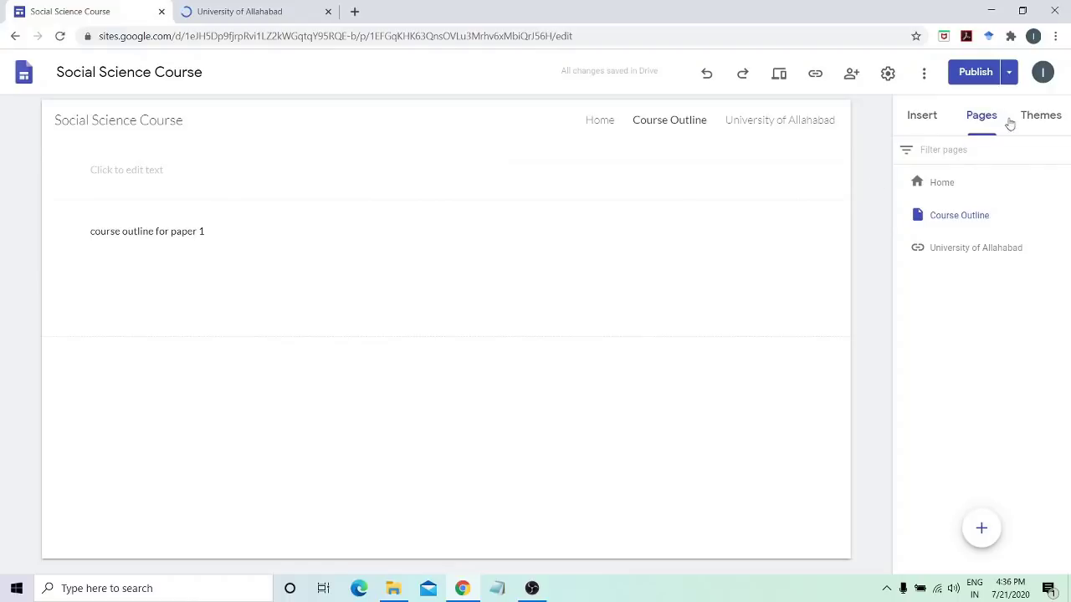
# Give the Simple theme the teal colour and Classic font style, then preview the site
pyautogui.click(1041, 119)
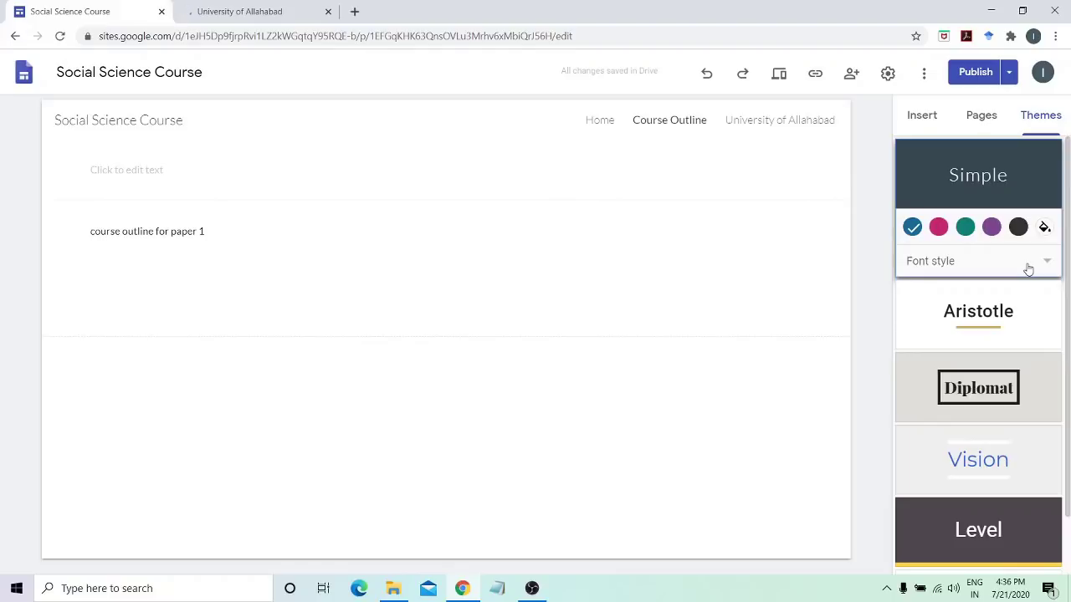
pyautogui.click(963, 233)
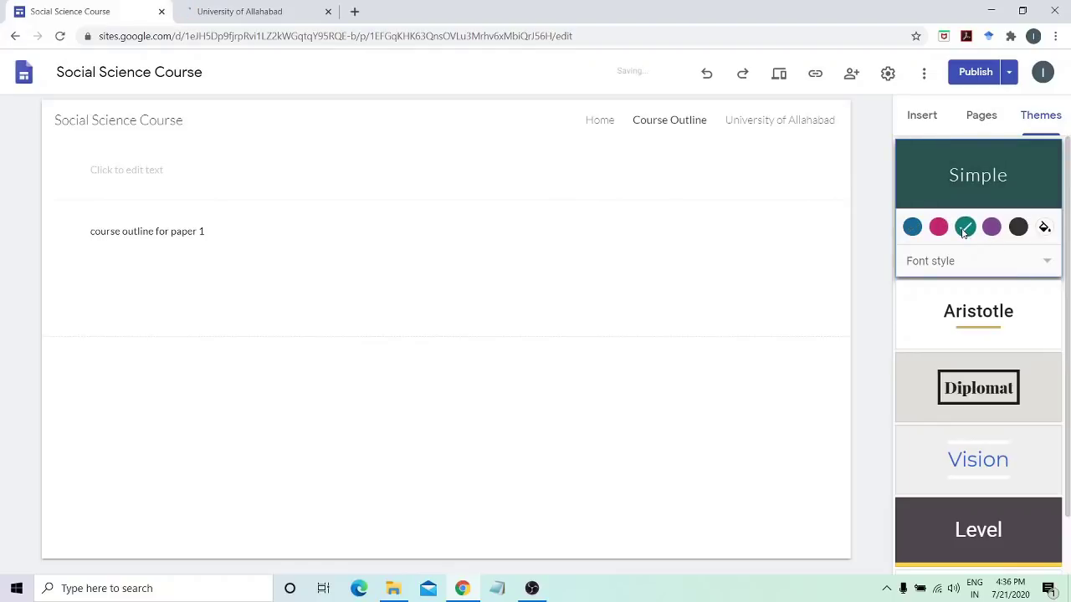
pyautogui.click(991, 227)
pyautogui.click(964, 229)
pyautogui.click(935, 266)
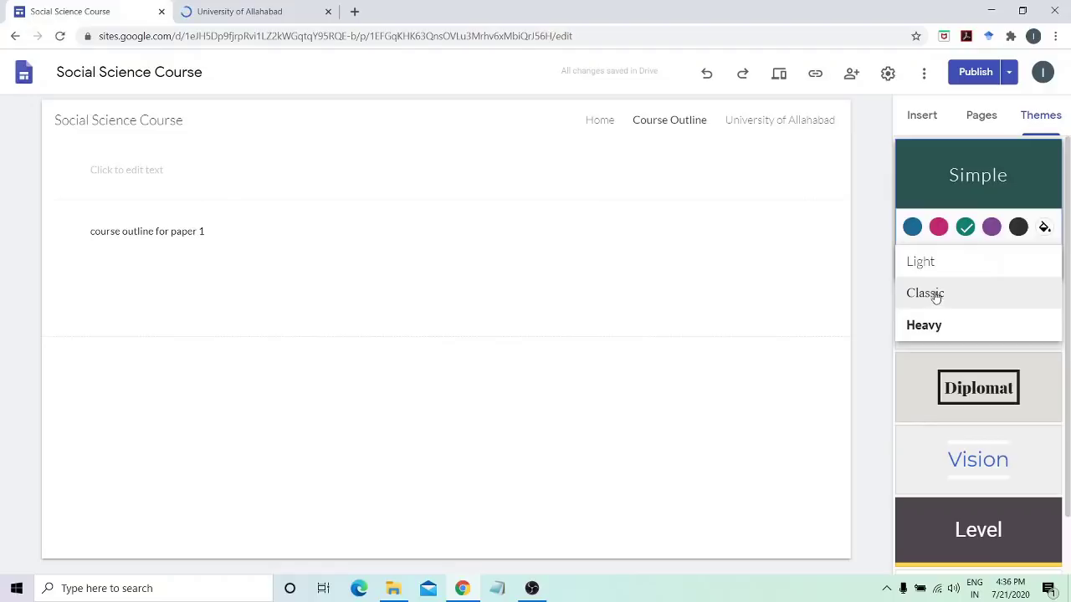
pyautogui.click(933, 294)
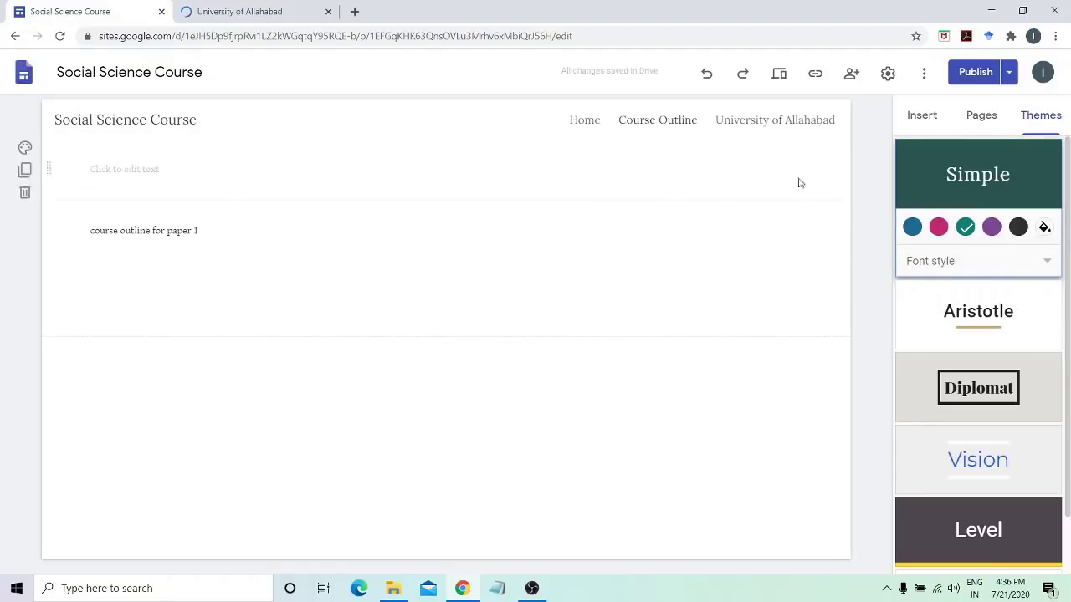
pyautogui.click(779, 77)
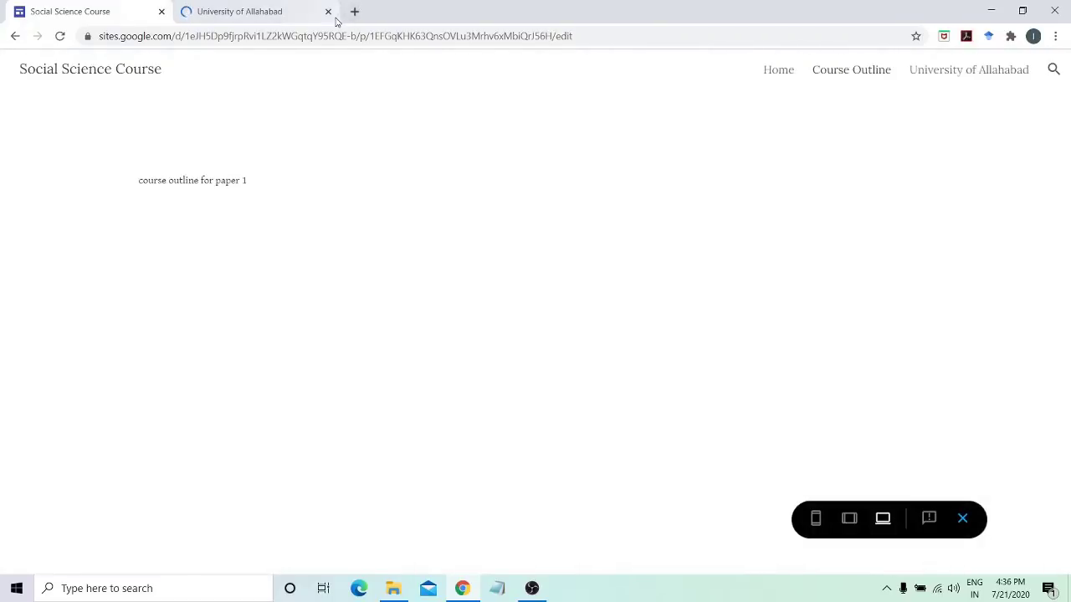
# Close the University of Allahabad tab, view Home in preview, then exit preview
pyautogui.click(328, 12)
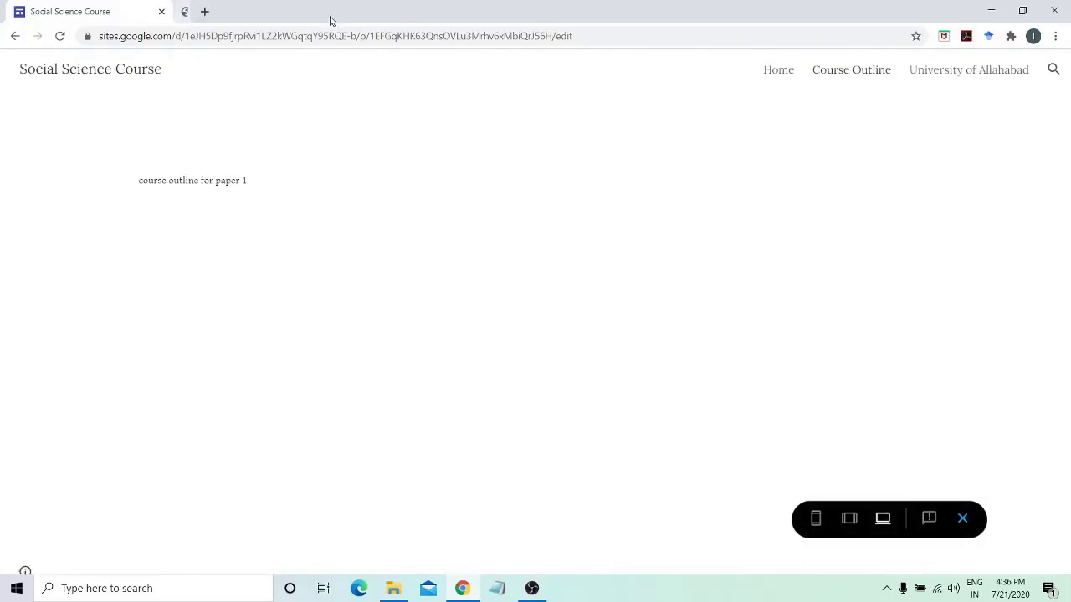
pyautogui.click(778, 70)
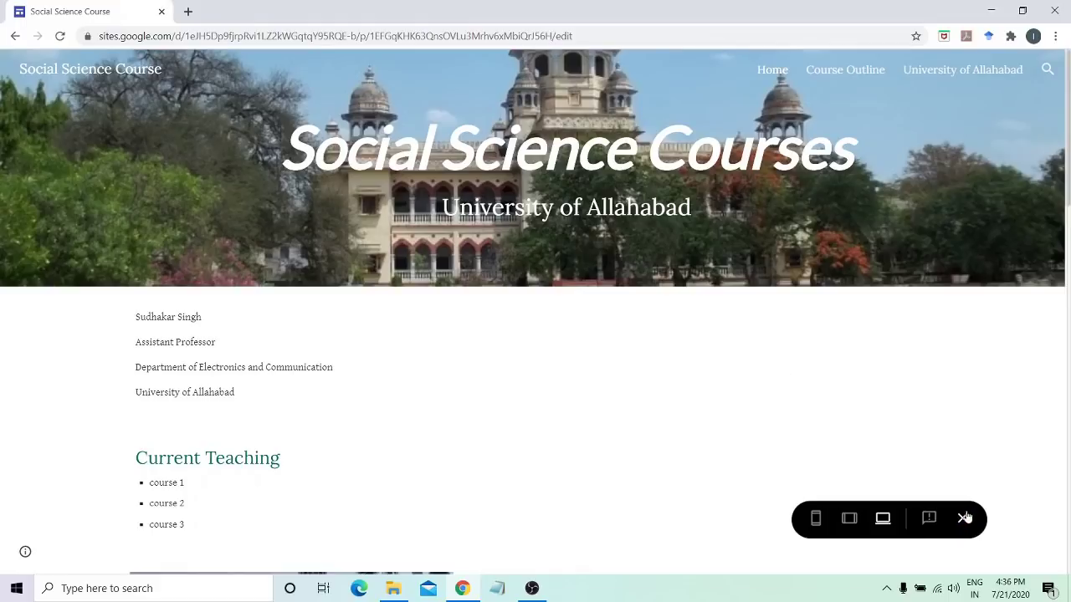
pyautogui.click(963, 519)
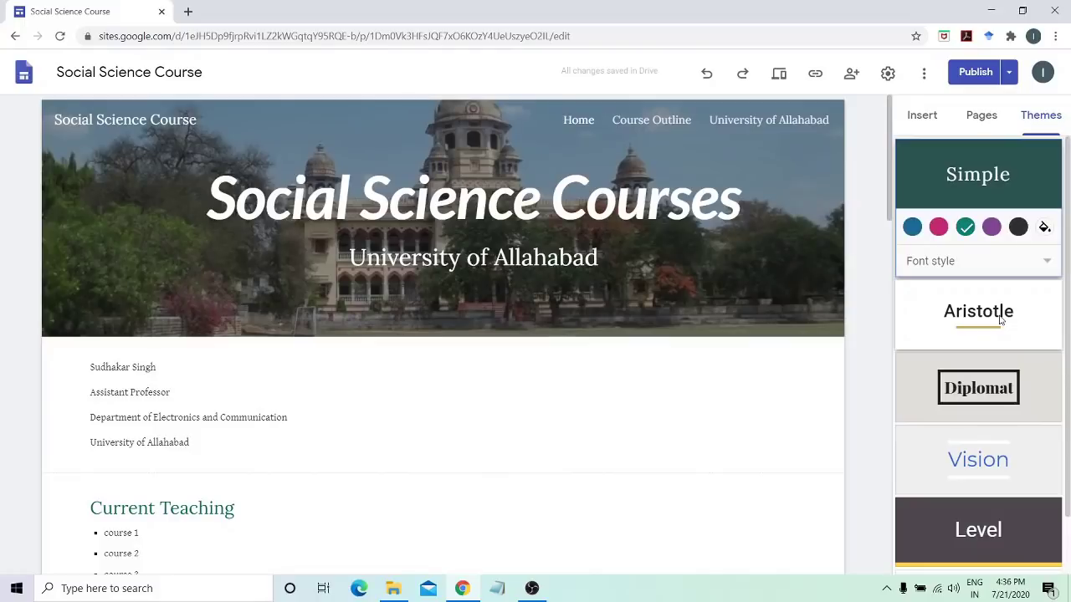
# Switch the site to the Diplomat theme in maroon with the Classic font style
pyautogui.click(1000, 319)
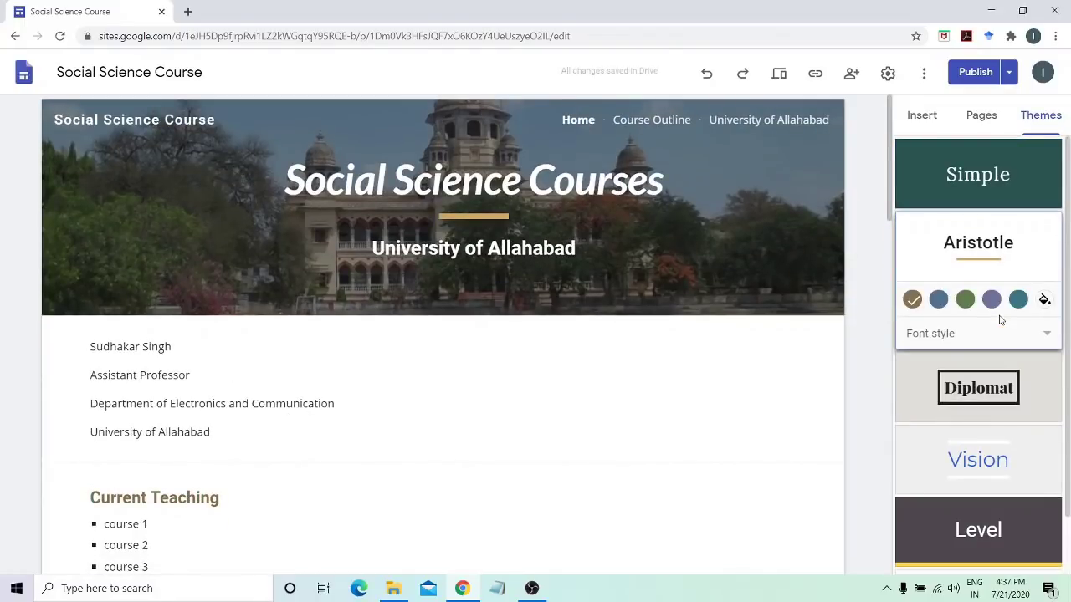
pyautogui.click(1025, 411)
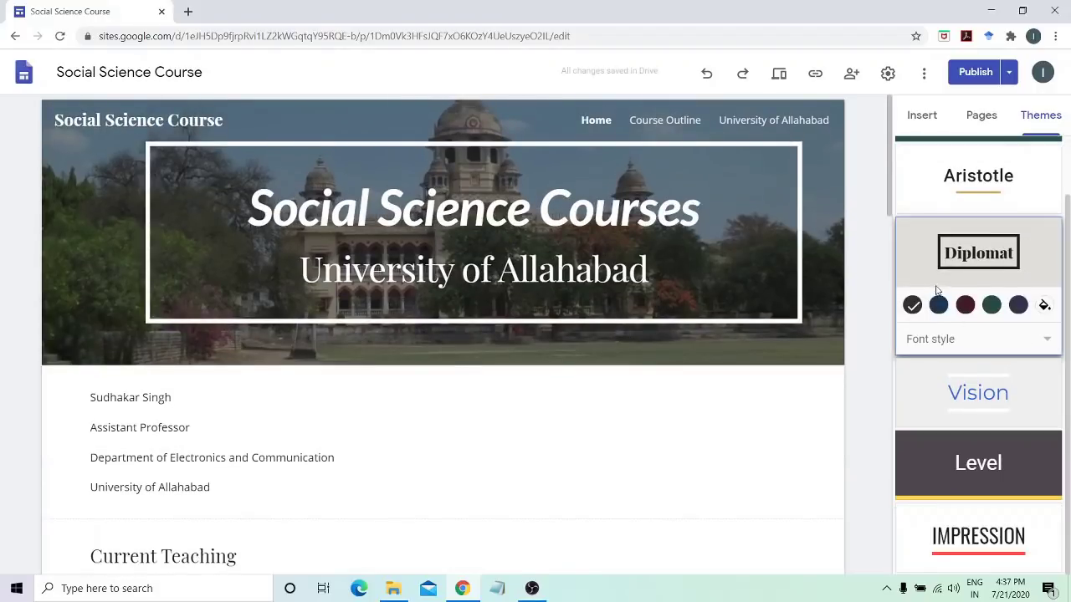
pyautogui.click(939, 305)
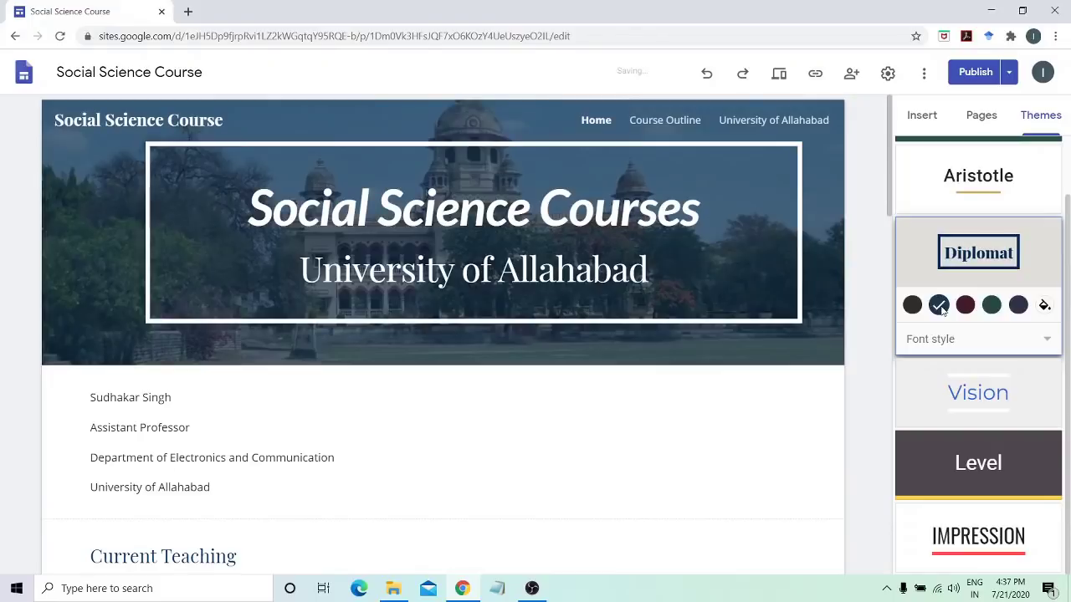
pyautogui.click(966, 306)
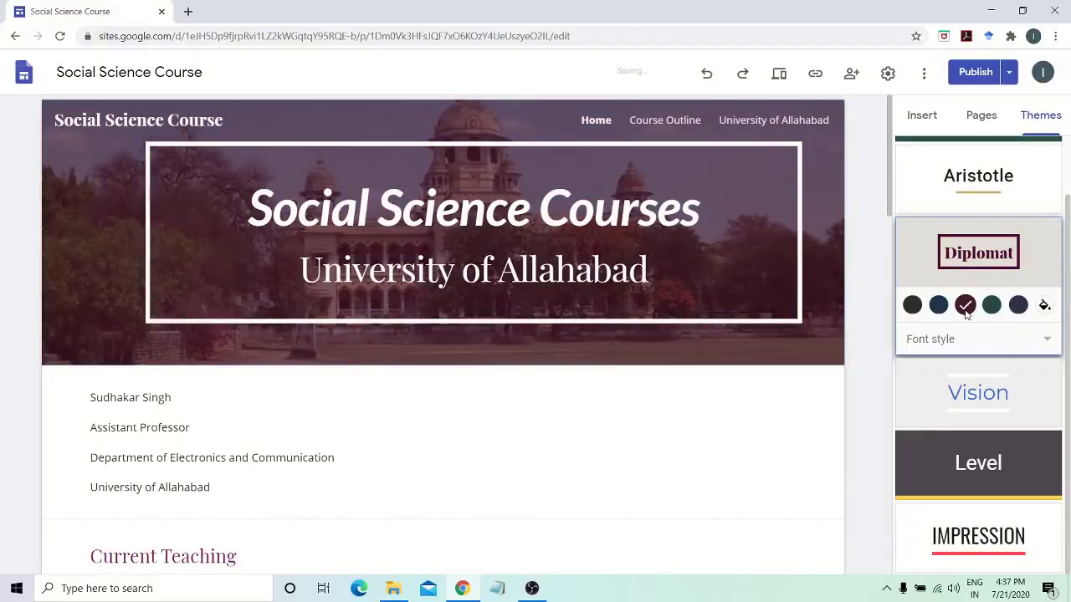
pyautogui.click(951, 346)
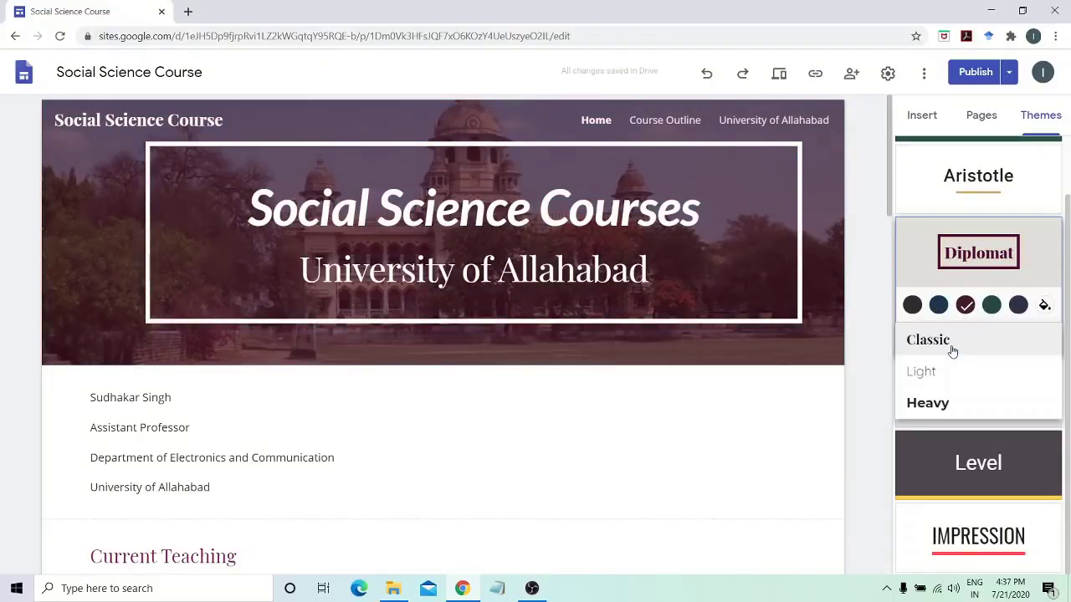
pyautogui.click(952, 350)
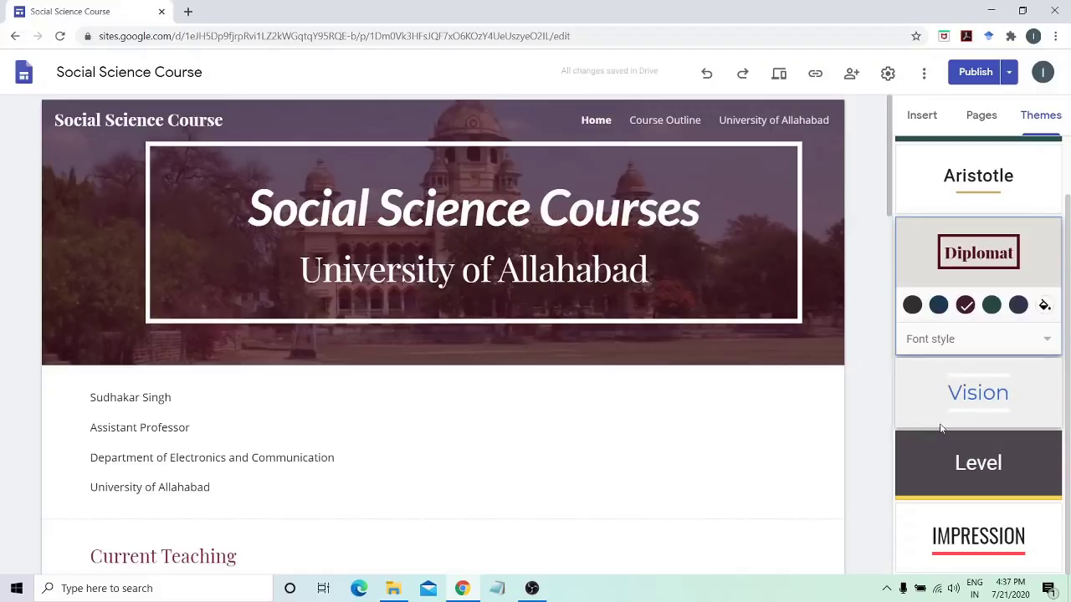
pyautogui.scroll(1, 940, 428)
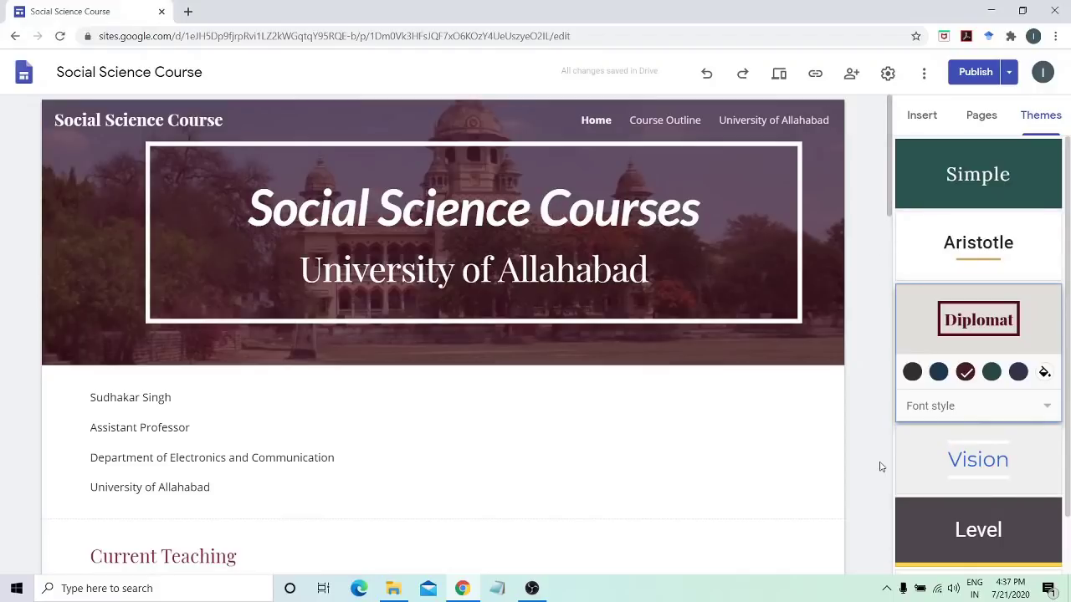
pyautogui.moveTo(473, 234)
# Review the pending changes and publish the site
pyautogui.click(975, 72)
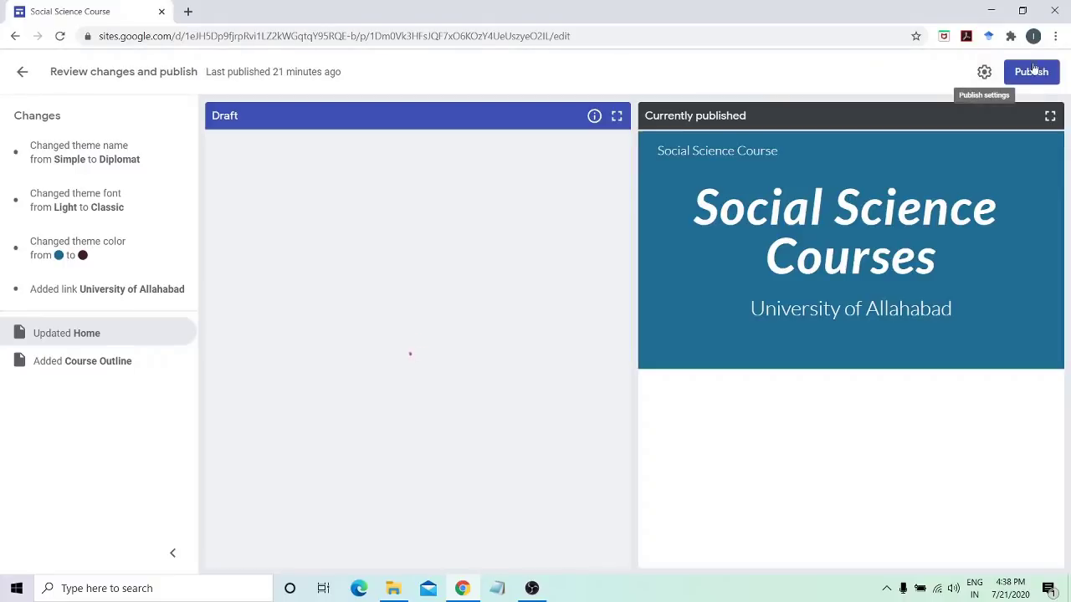
pyautogui.click(1033, 72)
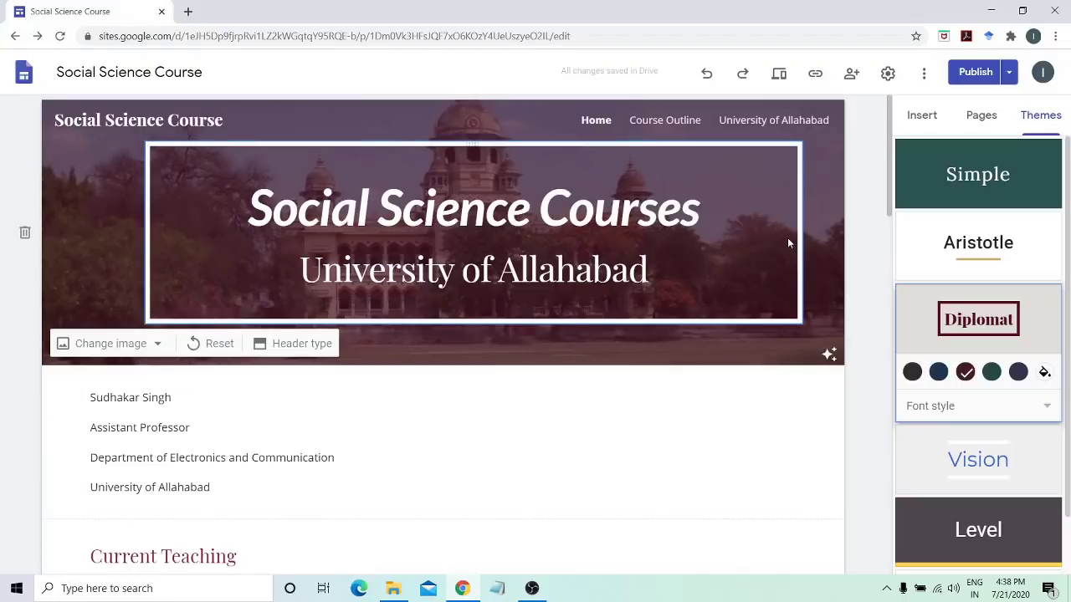
pyautogui.click(855, 74)
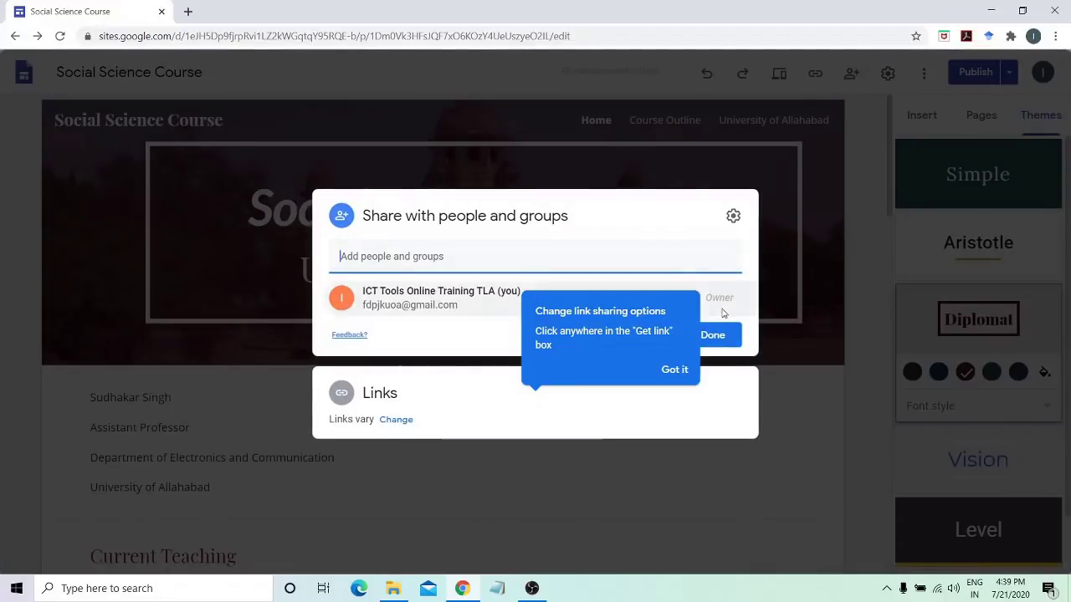
pyautogui.click(865, 347)
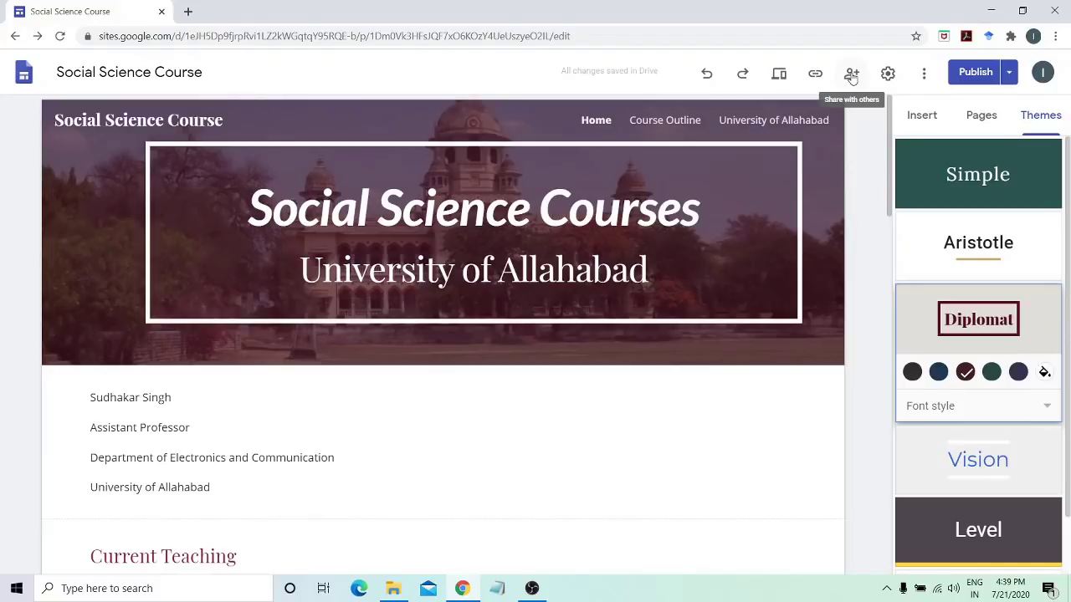
# Open the More options menu and close it again
pyautogui.click(927, 75)
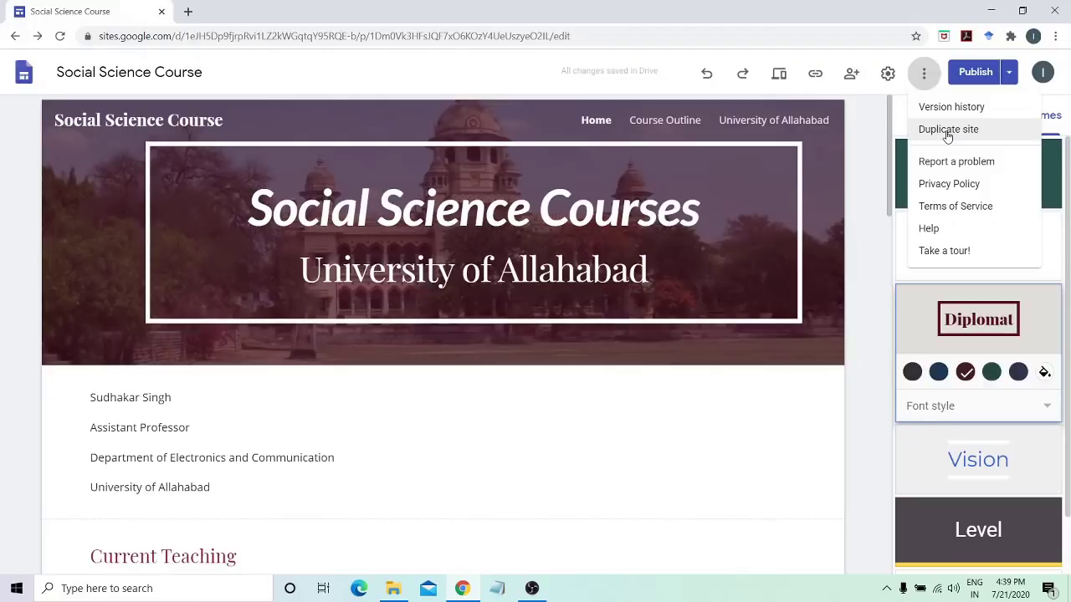
pyautogui.click(868, 178)
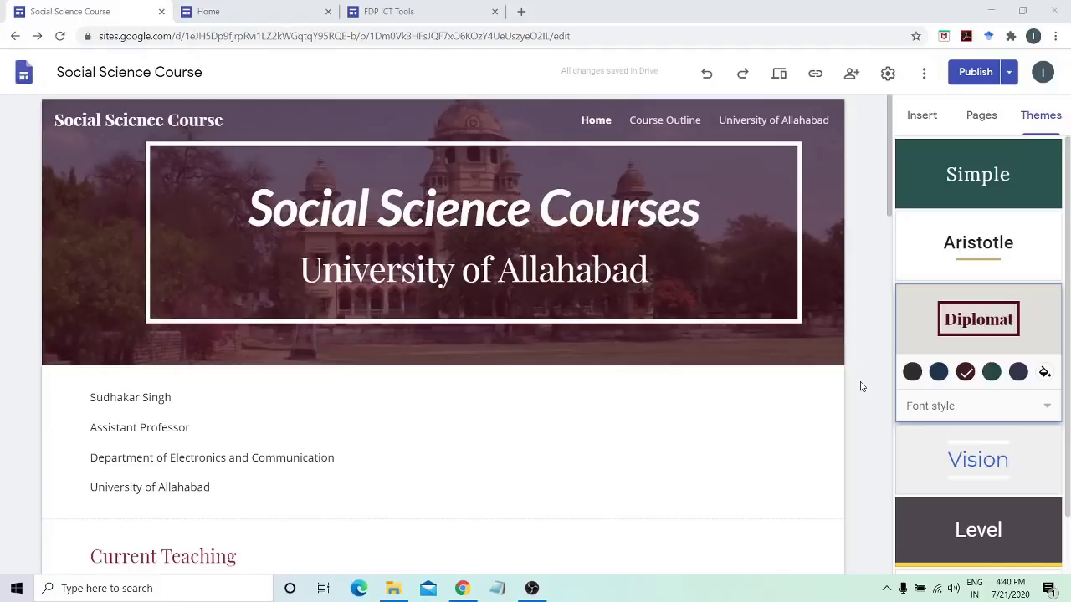
# Browse the example faculty site's Home, Teaching and Publications pages, ending on its 'Faculty of Science' Gallery carousel
pyautogui.click(279, 5)
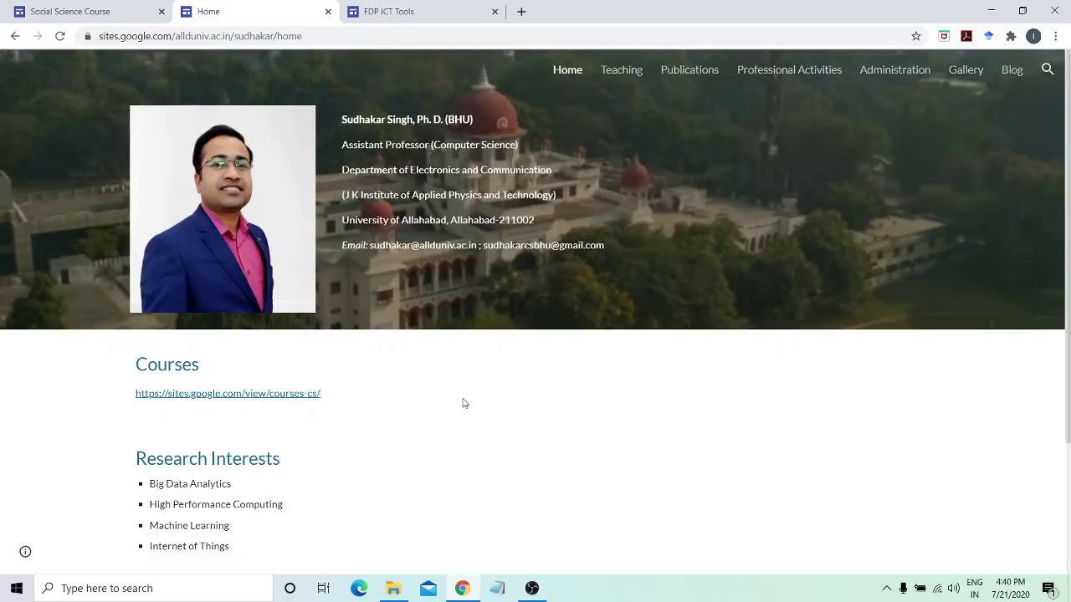
pyautogui.scroll(-2, 464, 403)
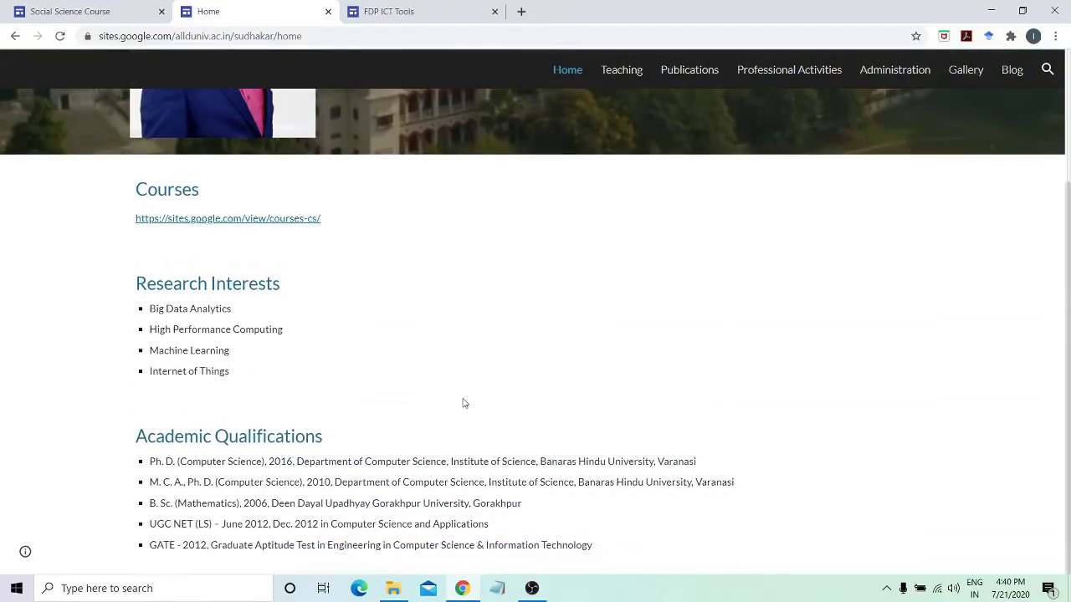
pyautogui.scroll(2, 464, 403)
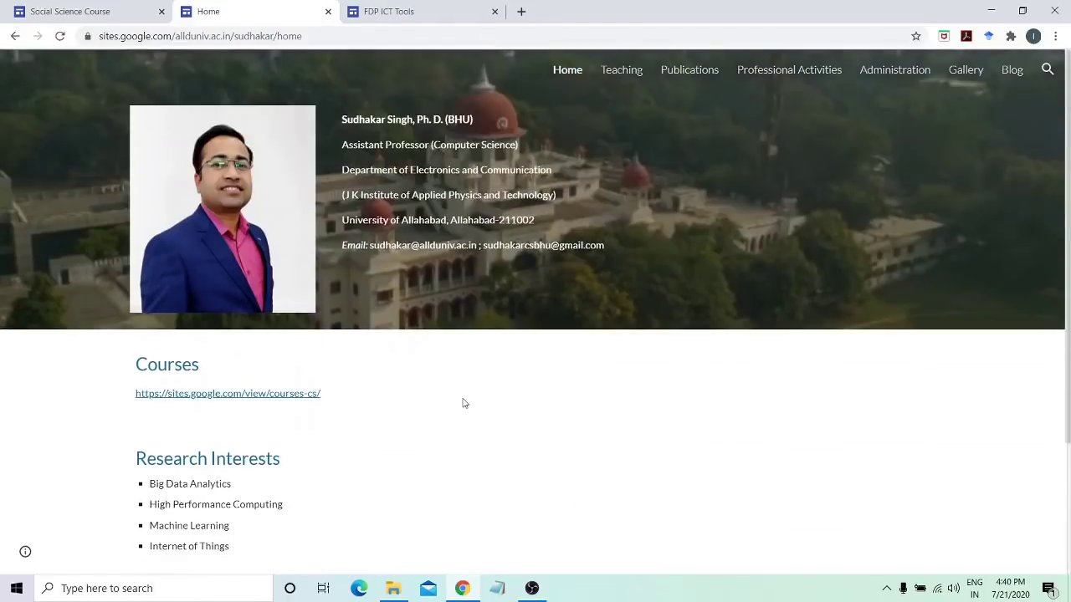
pyautogui.click(635, 75)
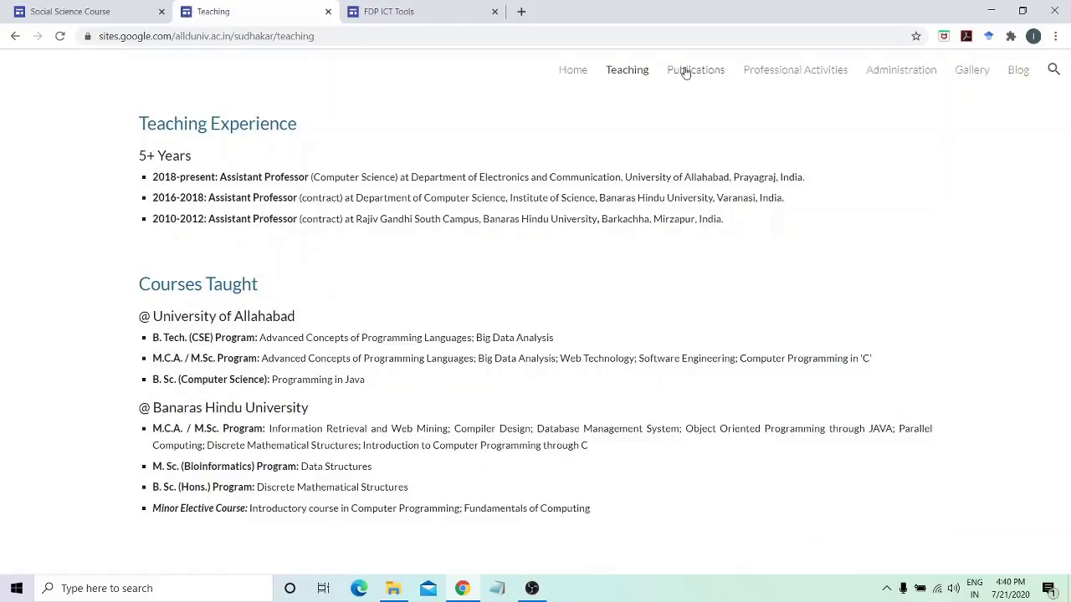
pyautogui.click(683, 72)
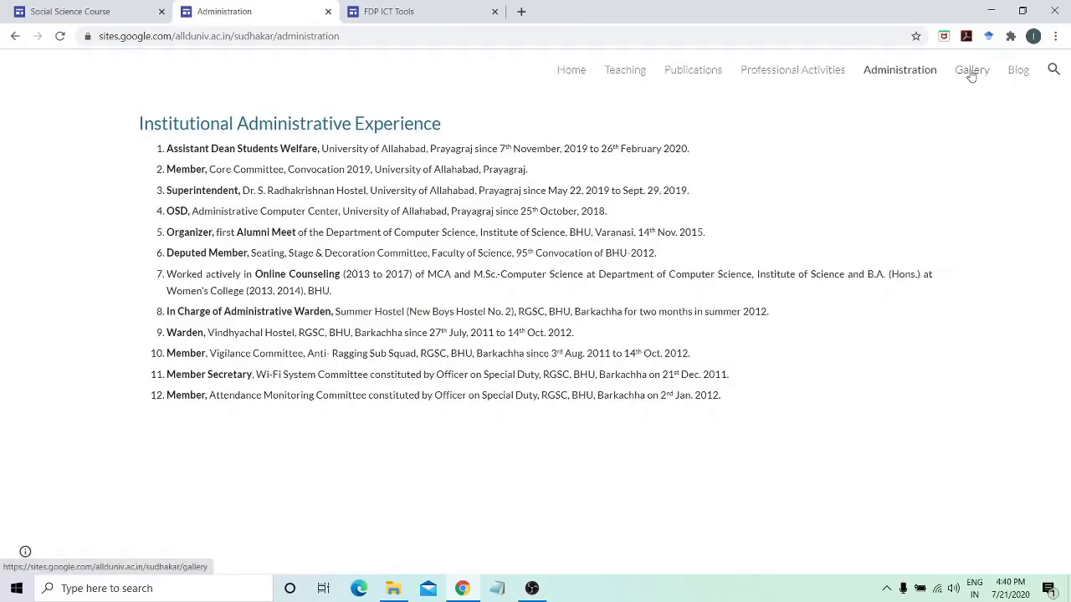
pyautogui.click(971, 73)
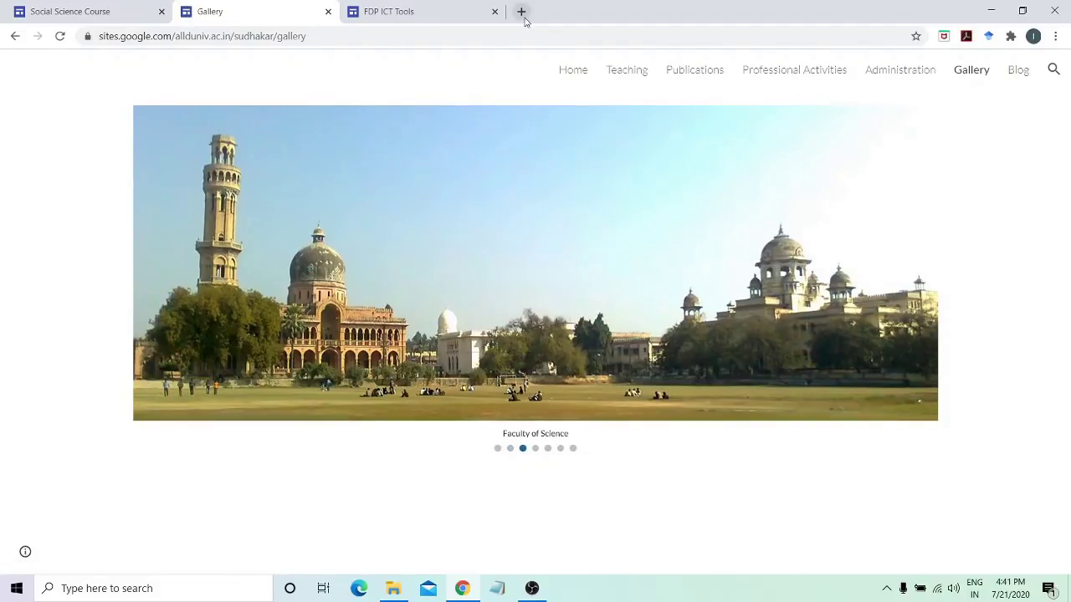
# Look over the FDP ICT Tools home page, then read its About Department history of Electronics and Communication
pyautogui.click(435, 7)
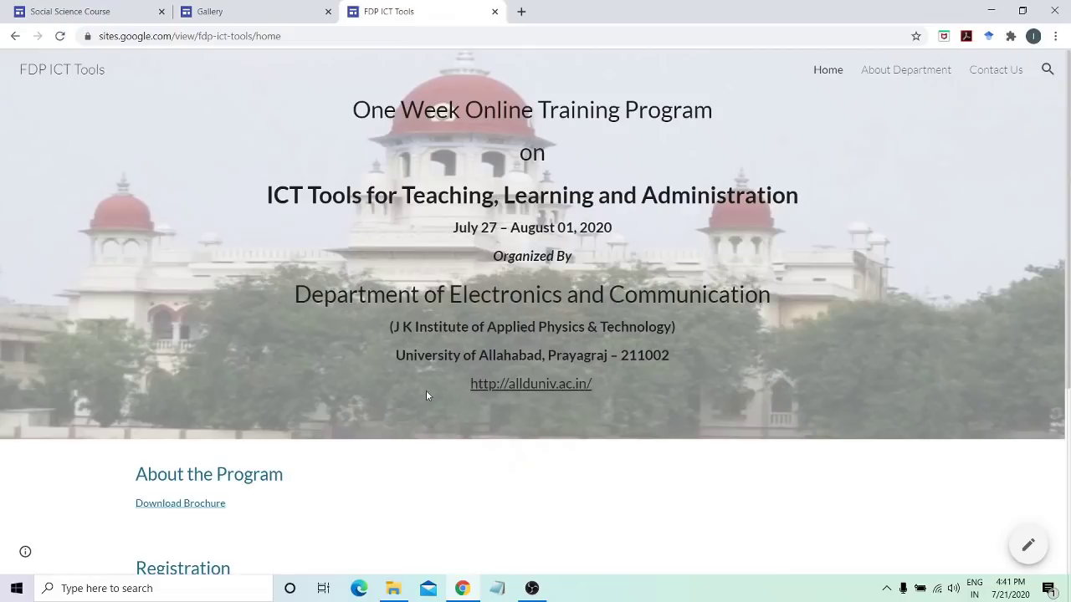
pyautogui.scroll(-2, 427, 394)
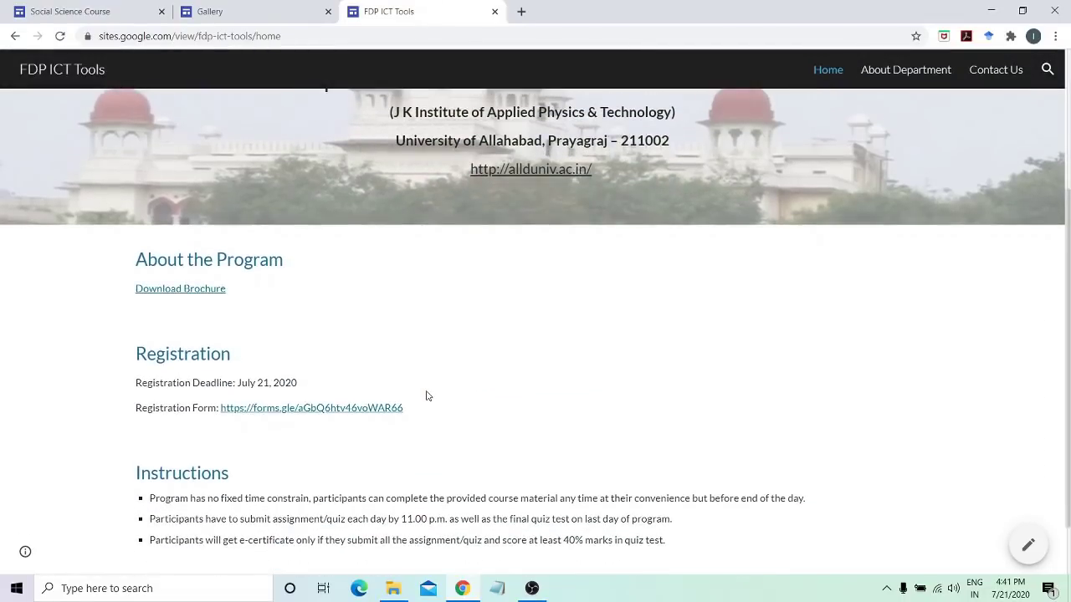
pyautogui.scroll(-1, 426, 396)
pyautogui.scroll(3, 427, 396)
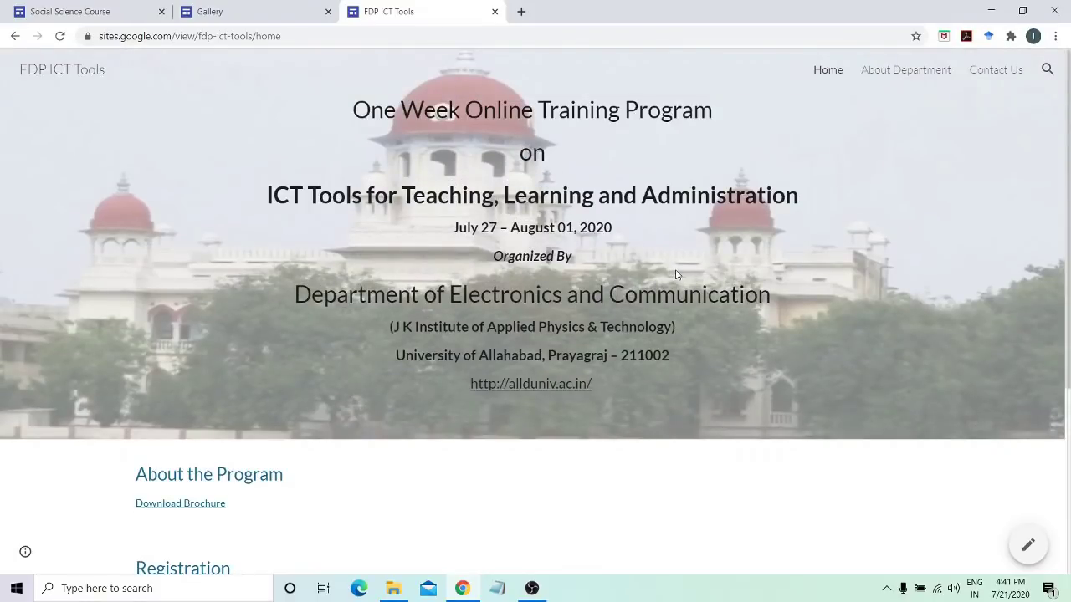
pyautogui.click(894, 77)
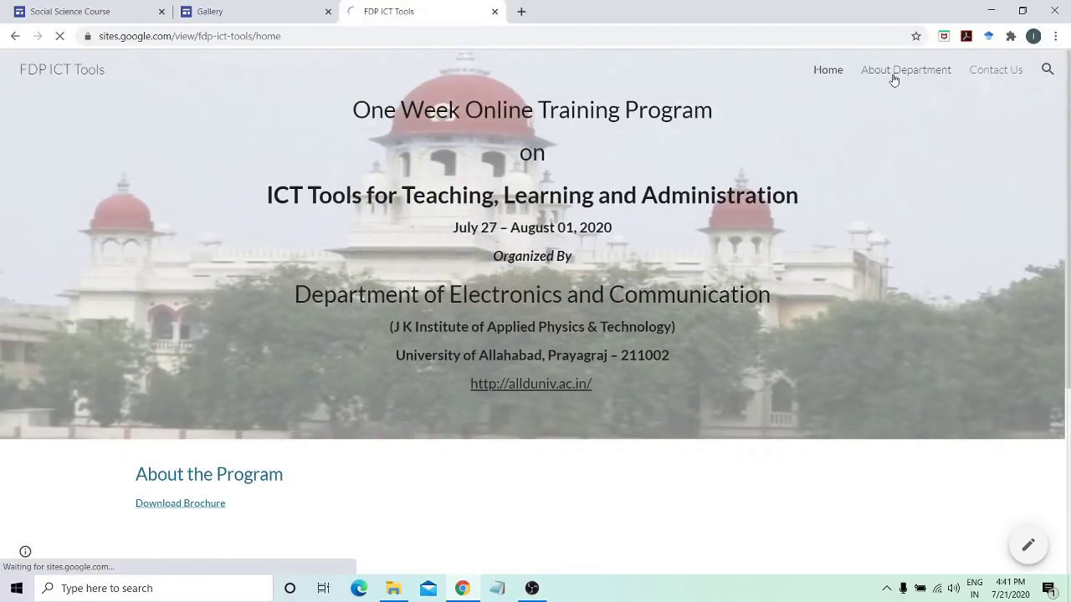
pyautogui.scroll(-5, 631, 318)
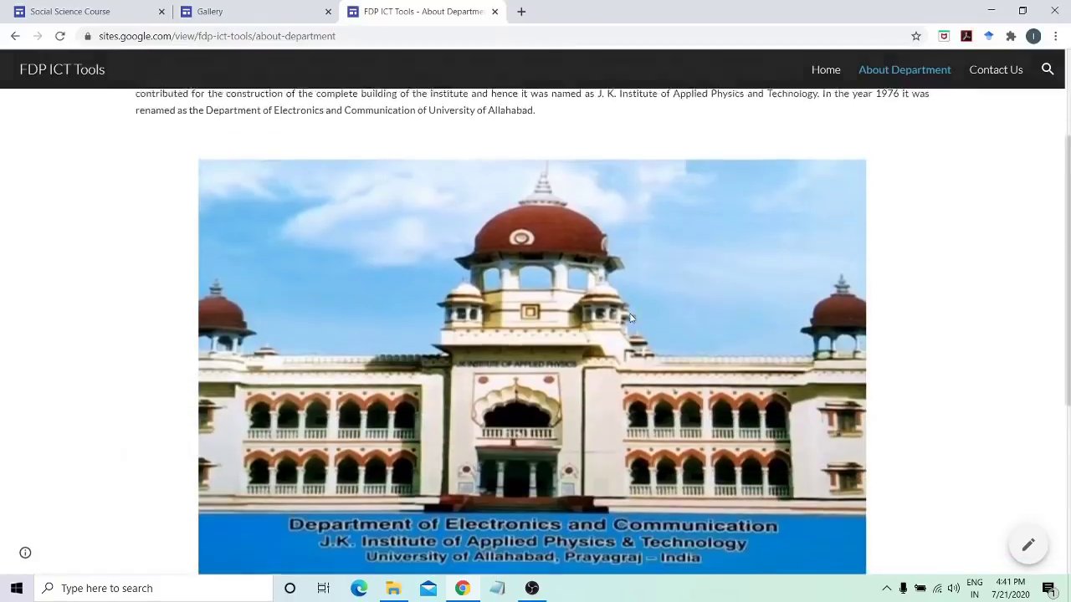
pyautogui.click(669, 590)
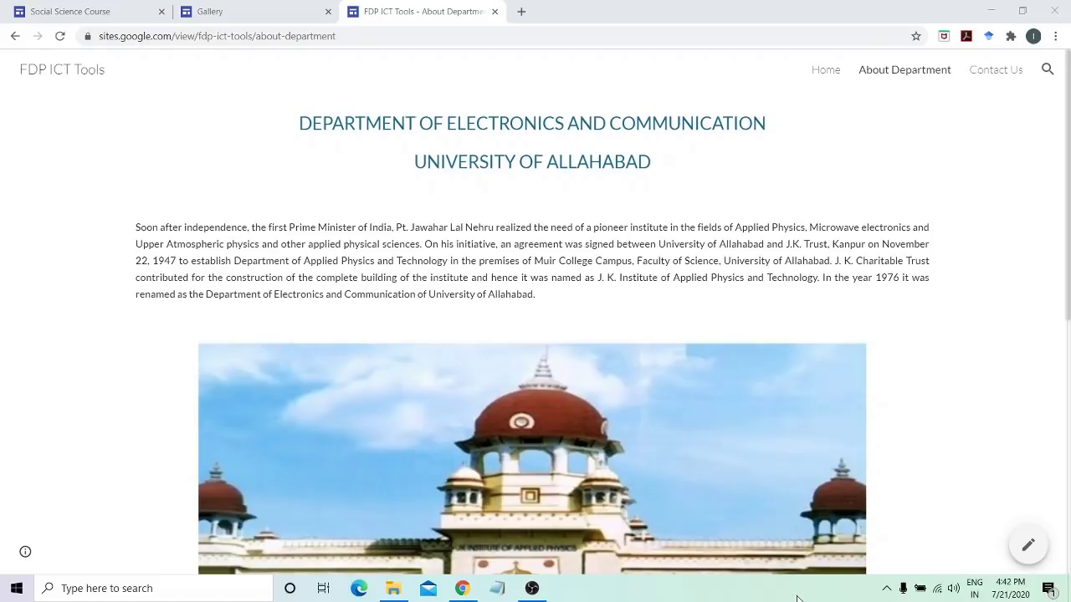